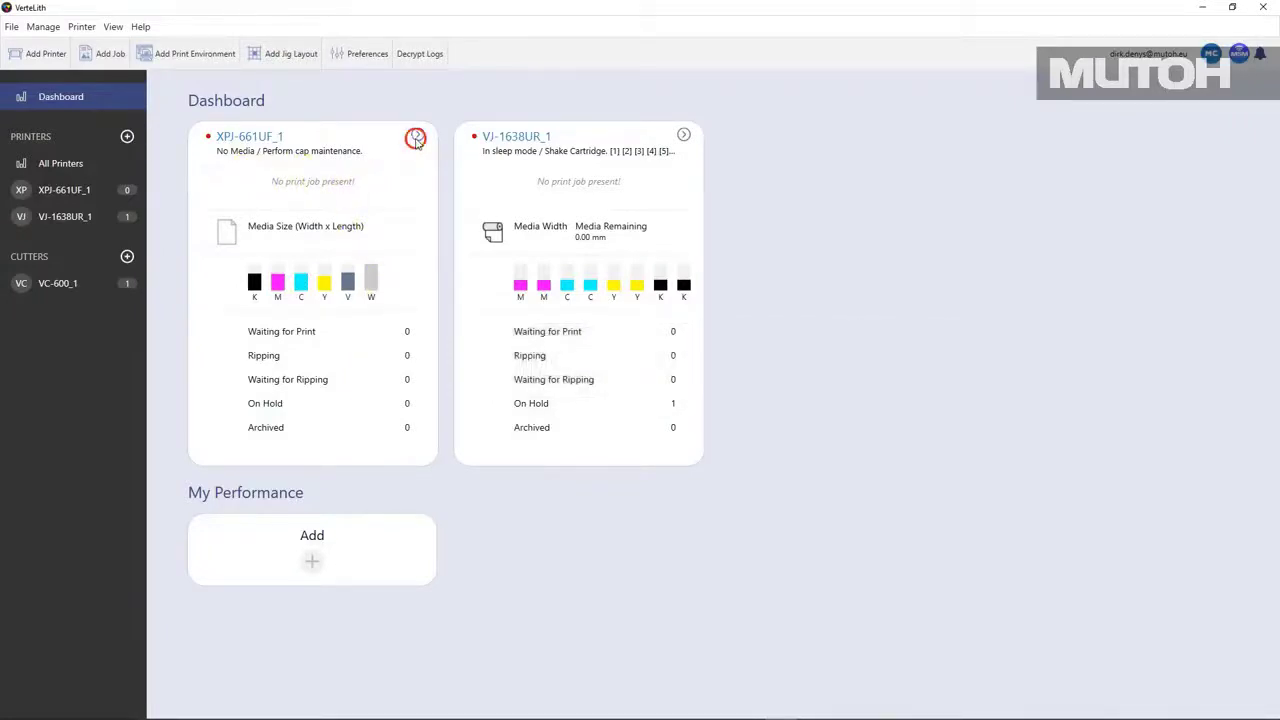
Go from All Printers to the XPJ-661UF_1 job queue, whose Hold list is empty.
click(416, 139)
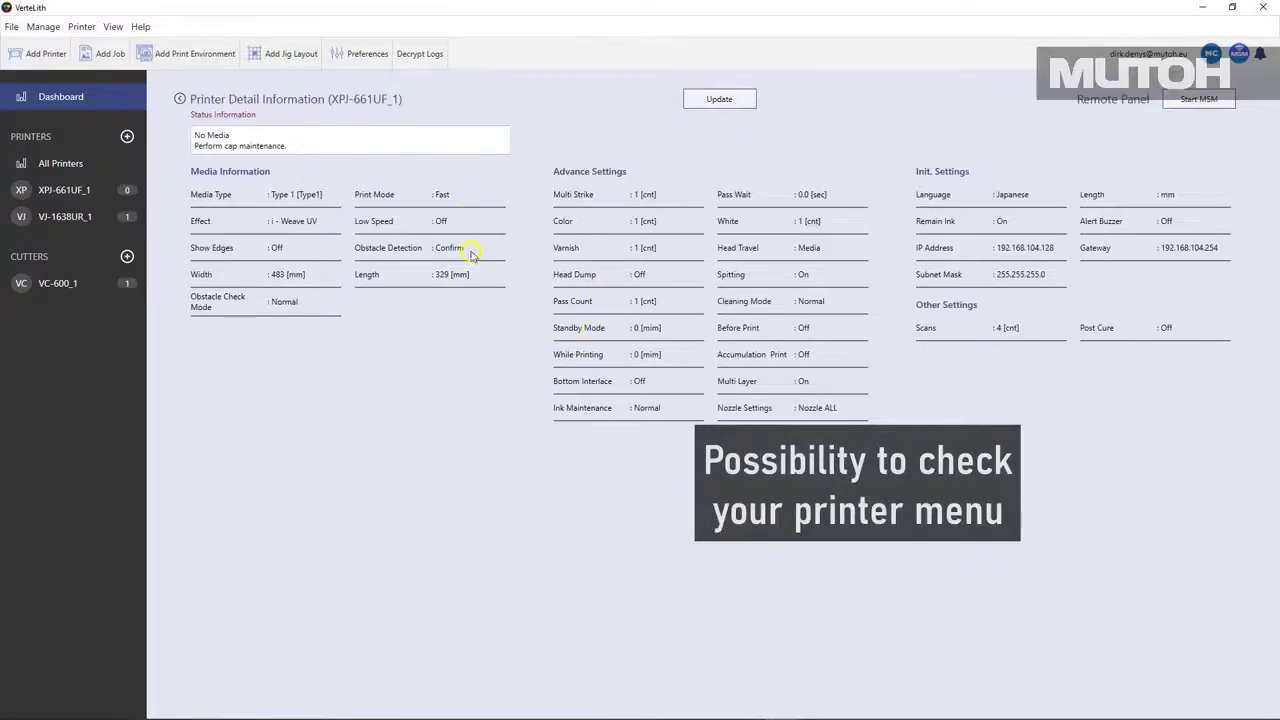
click(177, 100)
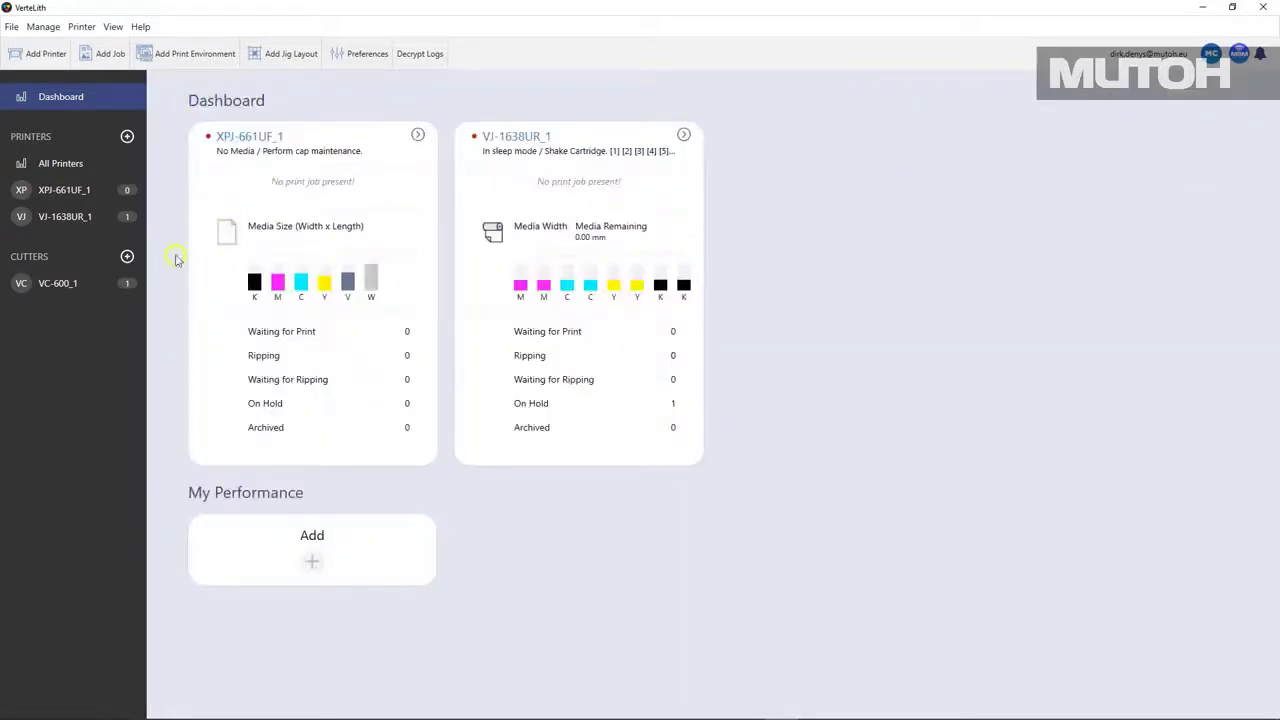
click(60, 165)
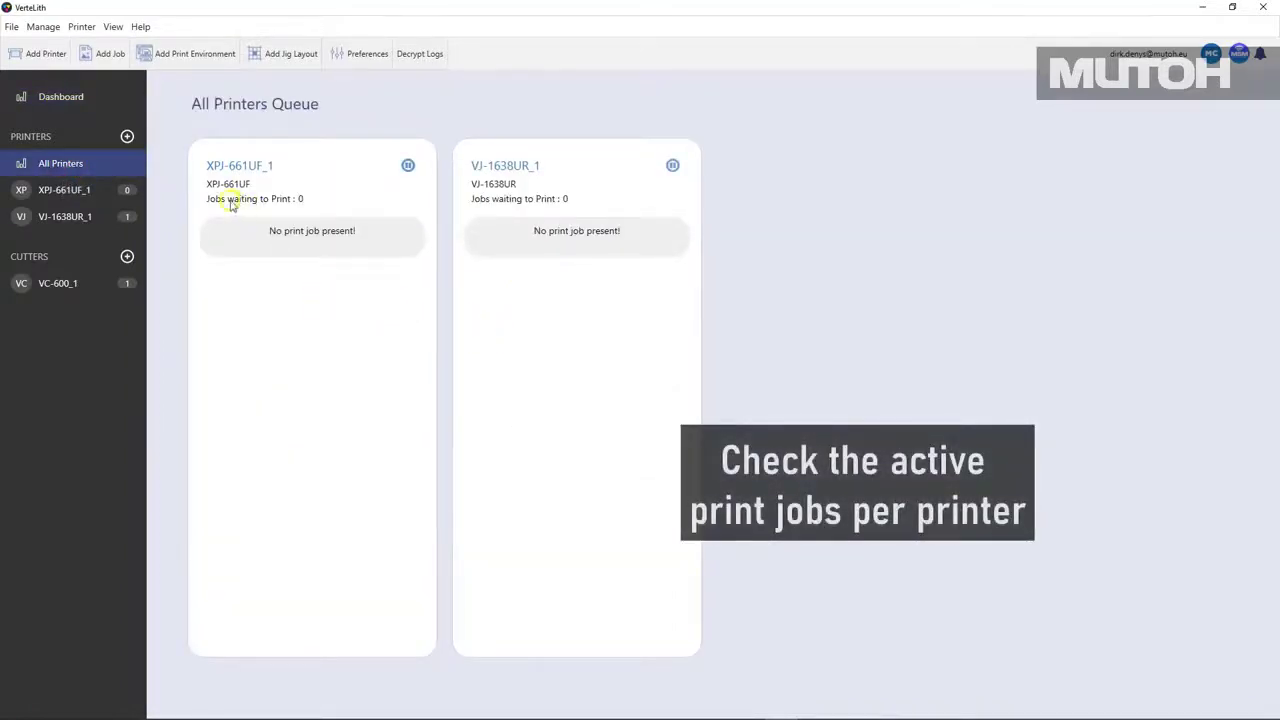
click(85, 193)
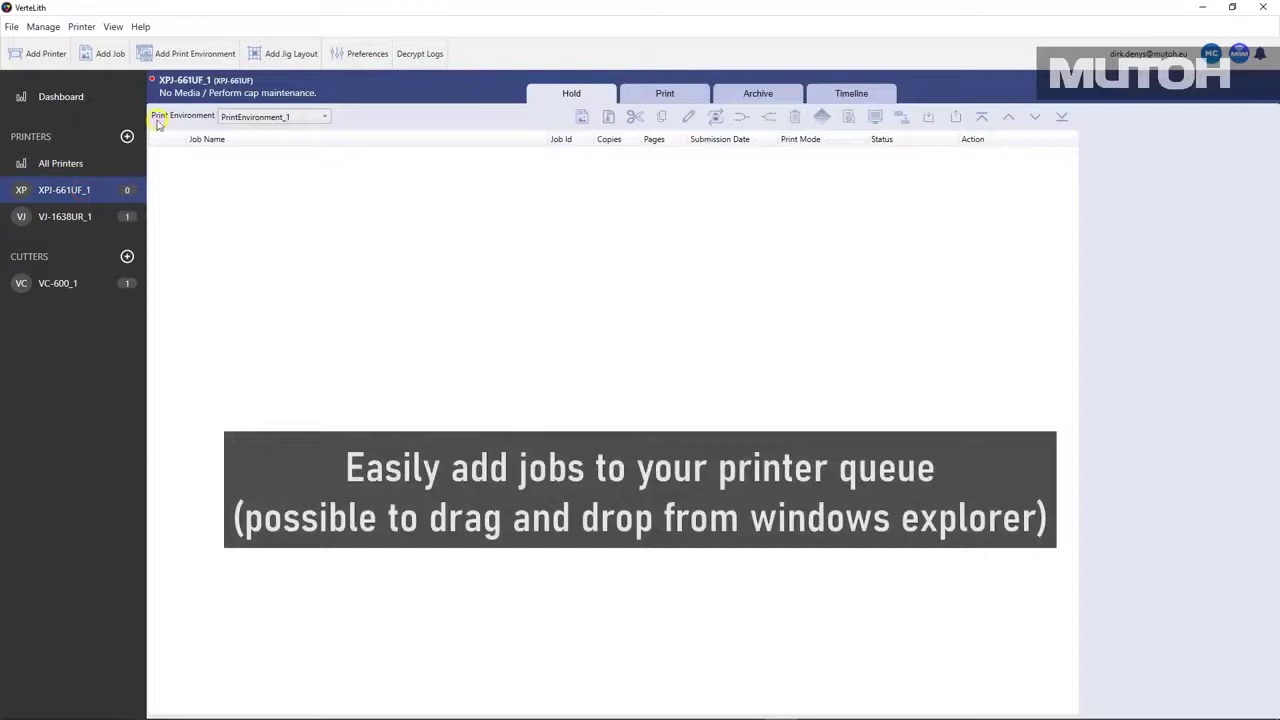
Add Gipsy Girl Full Color copy.tif from Quick Demo as held job 53 with PrintEnvironment_1.
click(114, 59)
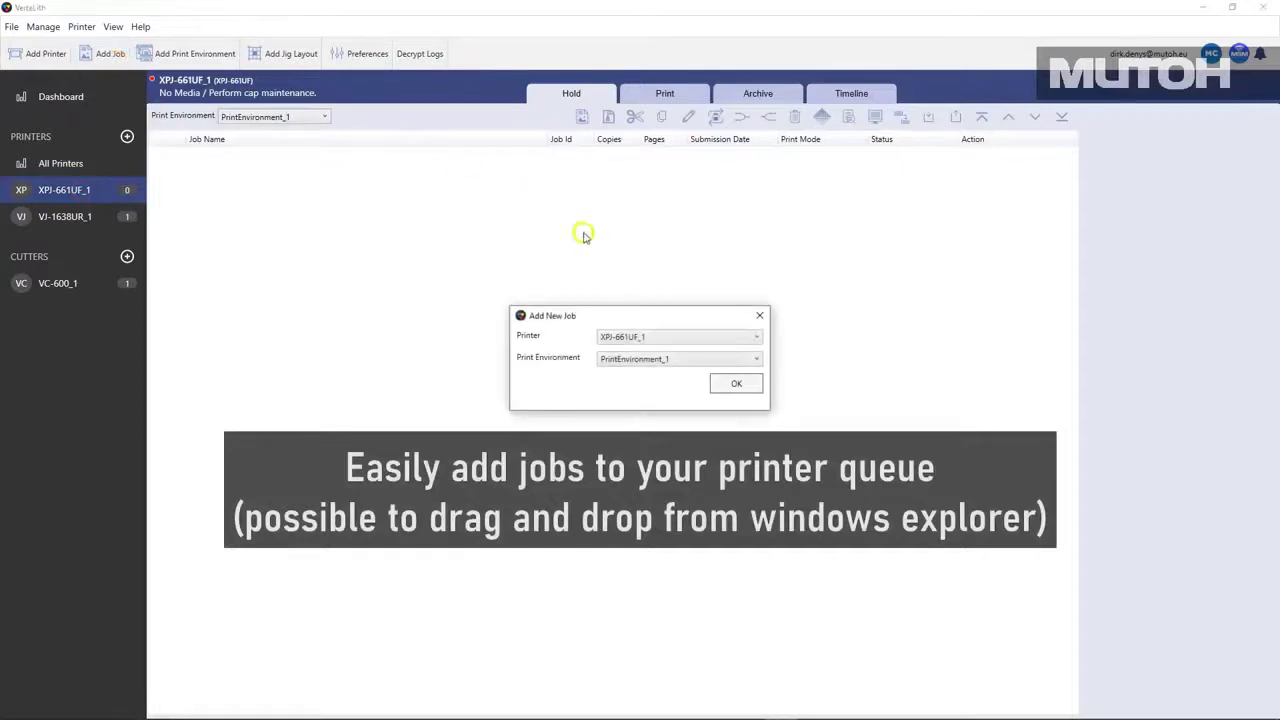
click(713, 358)
click(720, 385)
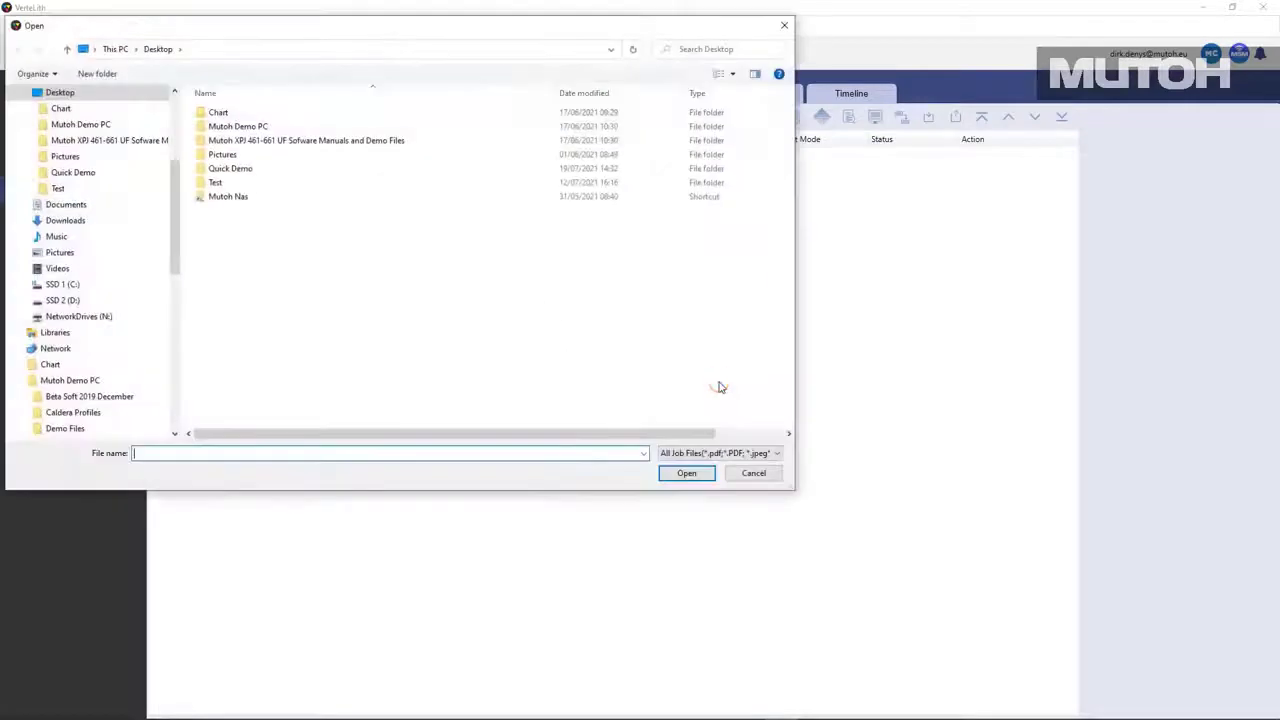
double_click(240, 168)
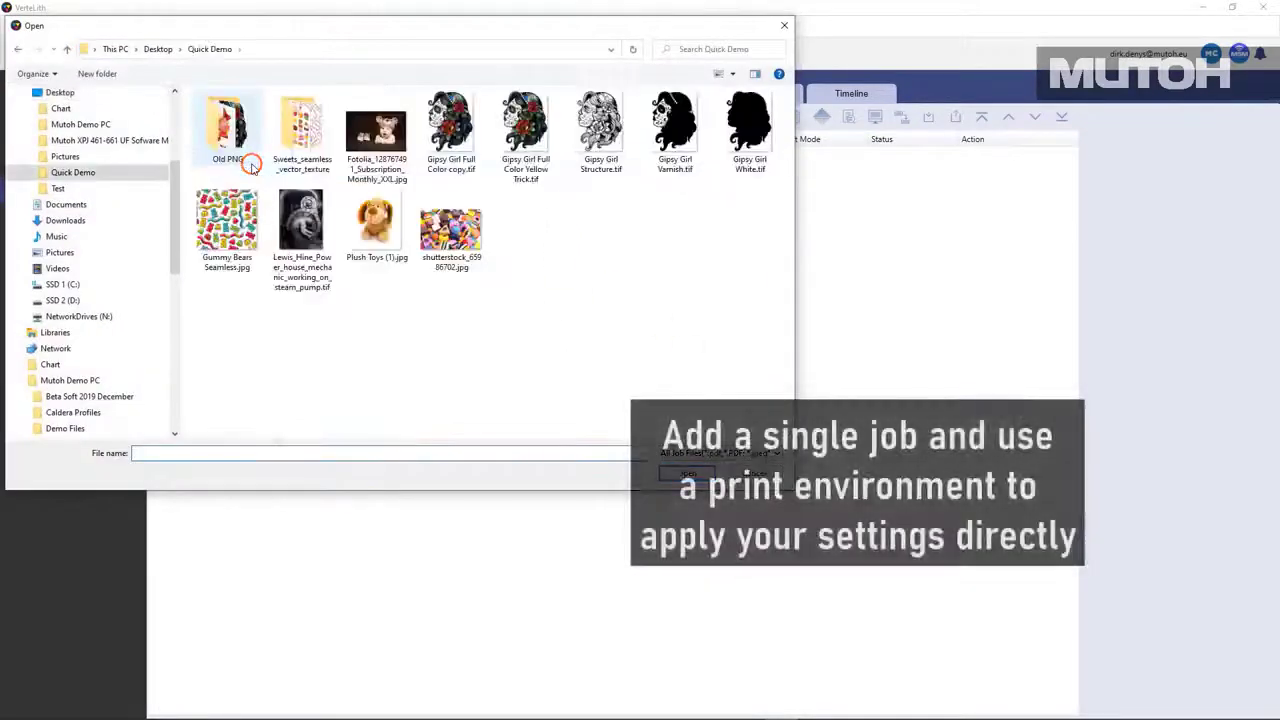
click(452, 135)
click(687, 473)
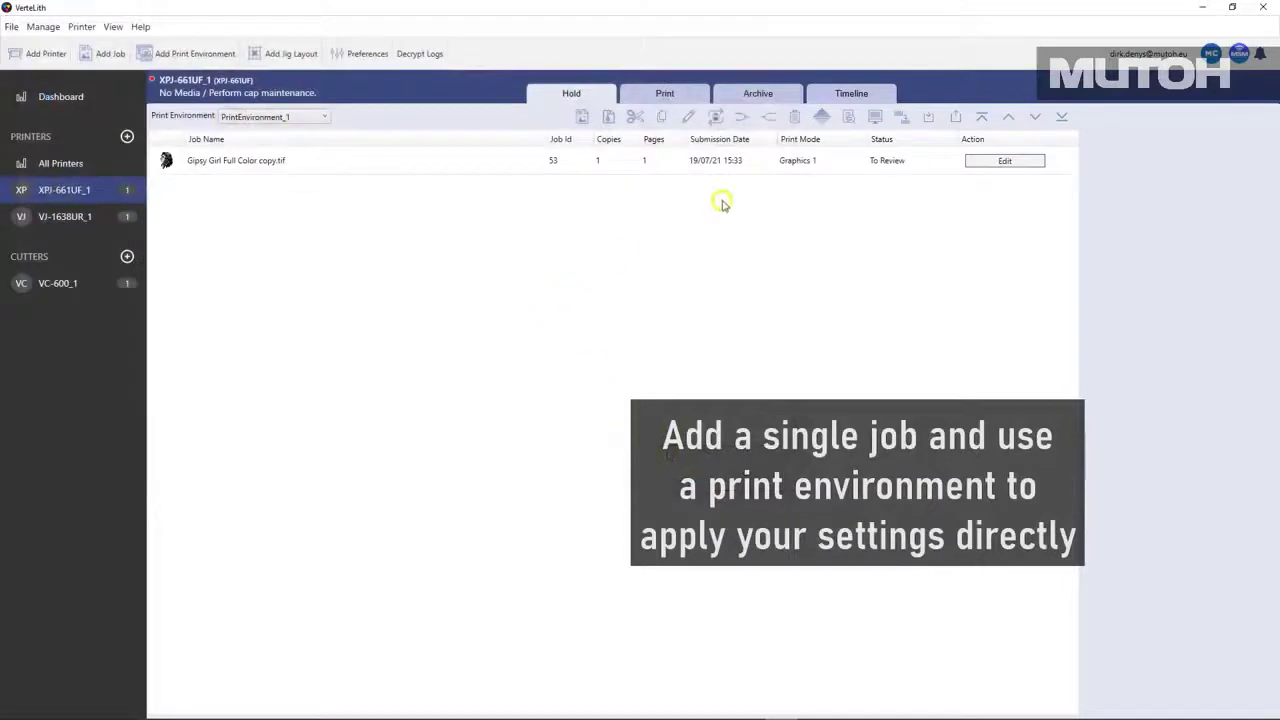
click(305, 168)
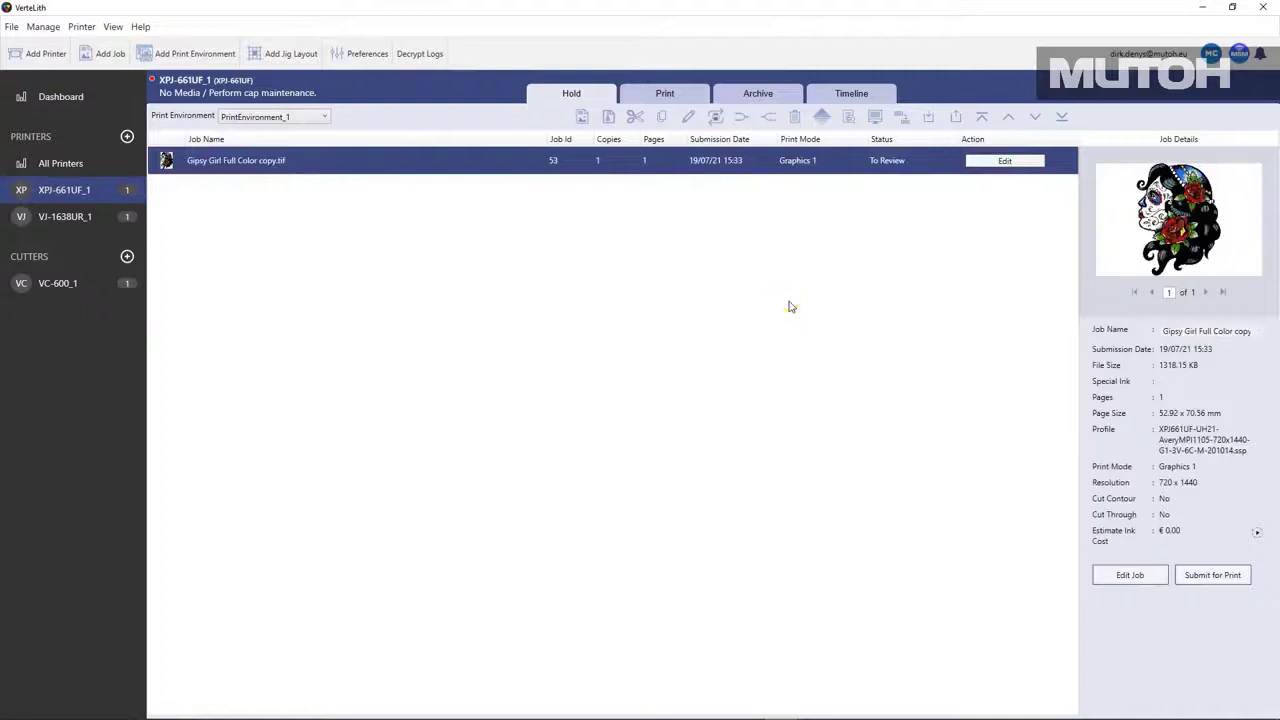
Untick Multi-Pass Layer Printing for job 53 and set Profile Group to US11 Brette-MartinFWhite.
click(1006, 162)
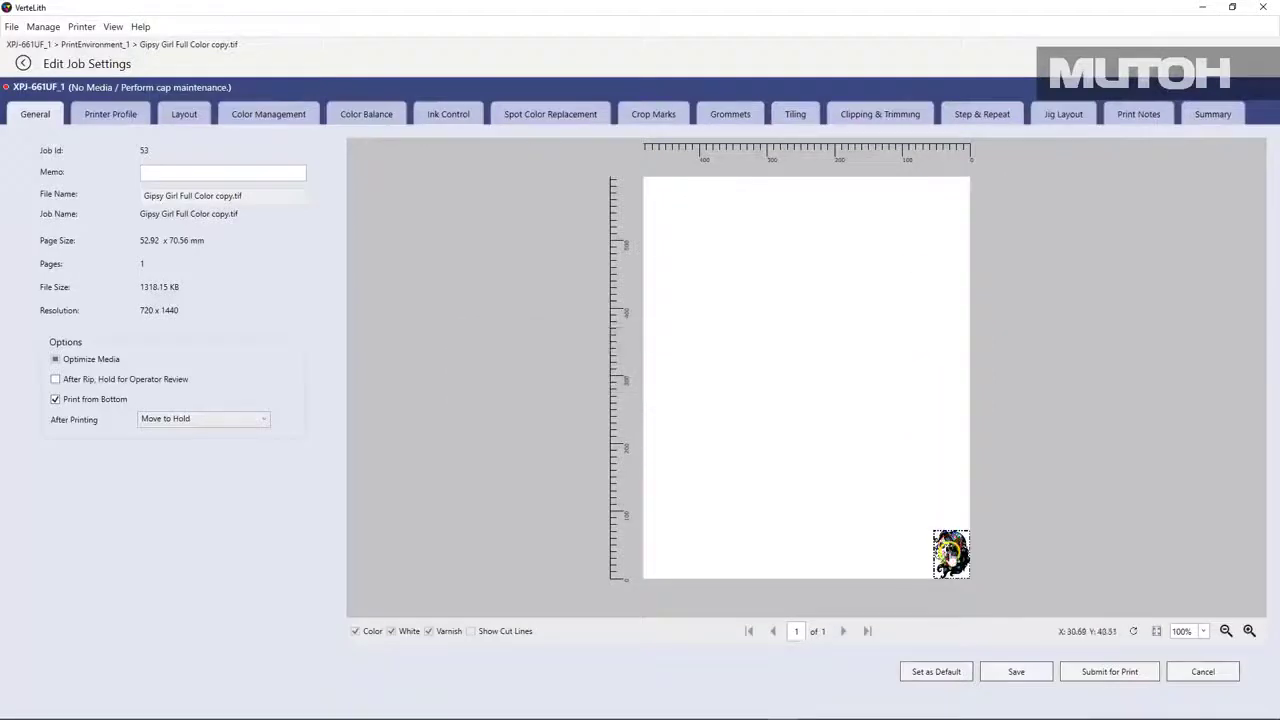
click(108, 116)
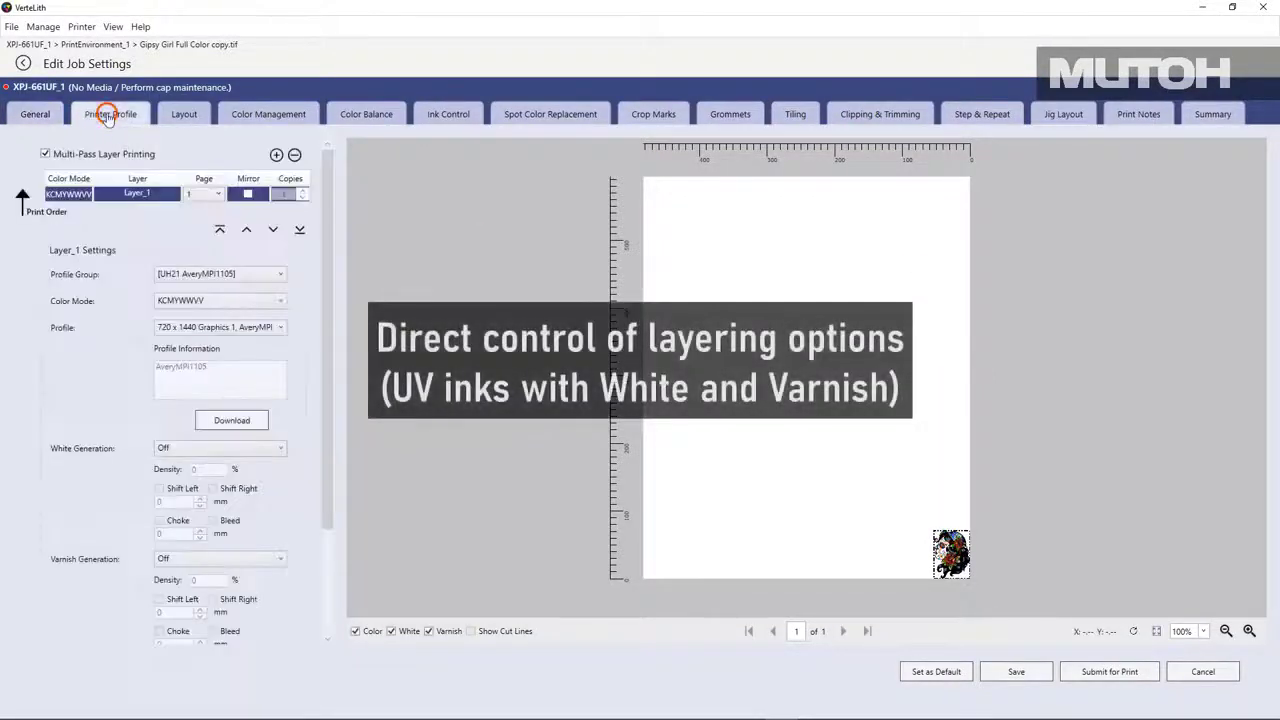
click(45, 155)
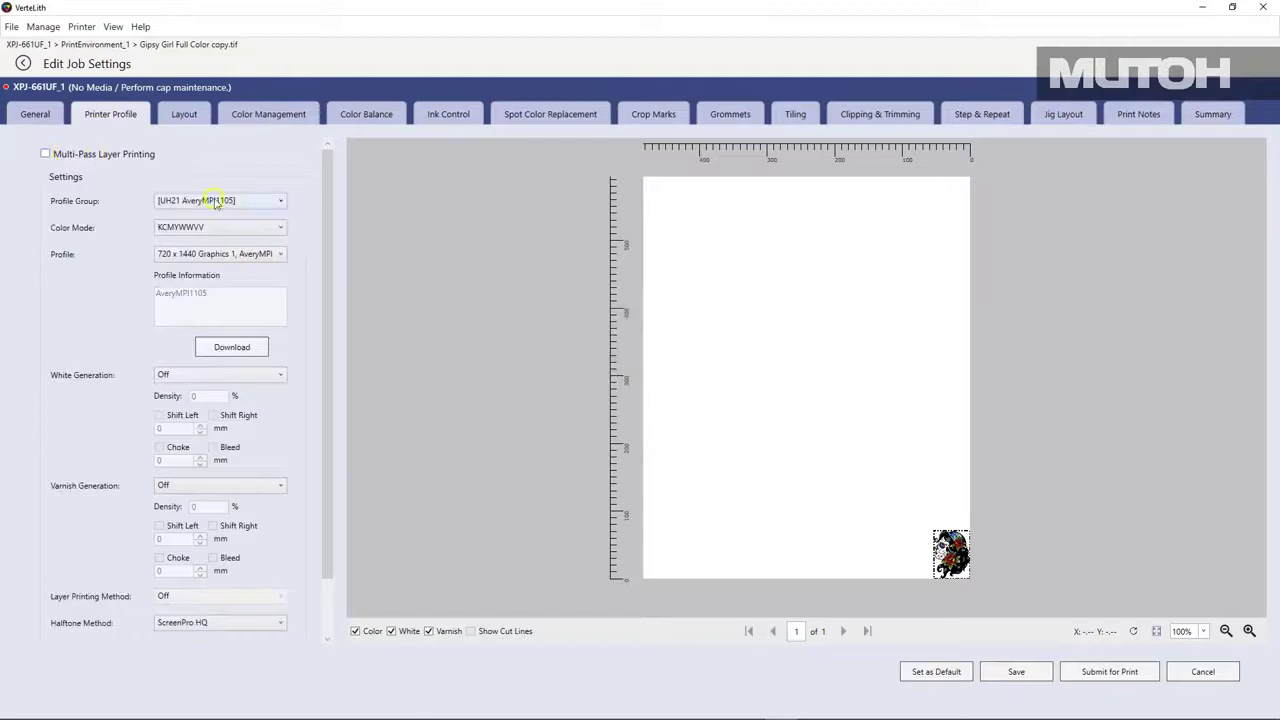
click(215, 201)
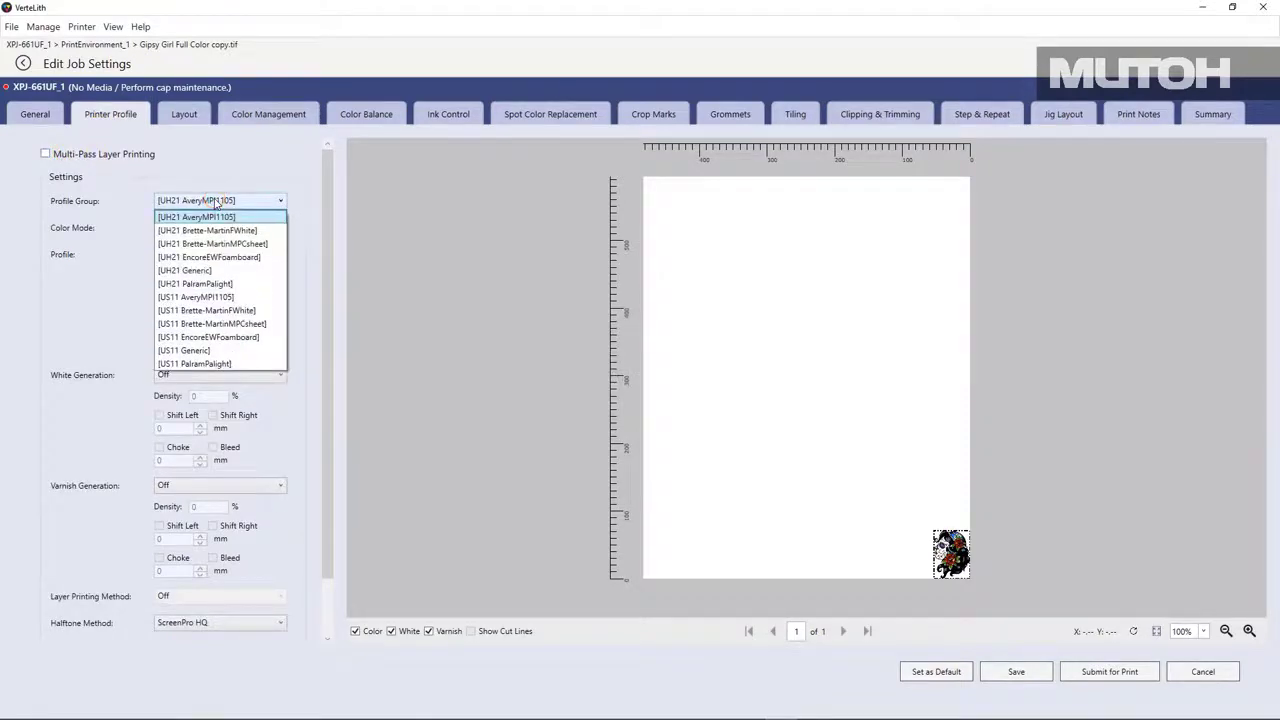
click(233, 311)
Rotate the Gipsy Girl image 90° and set the media size to 210 × 145 mm.
click(184, 114)
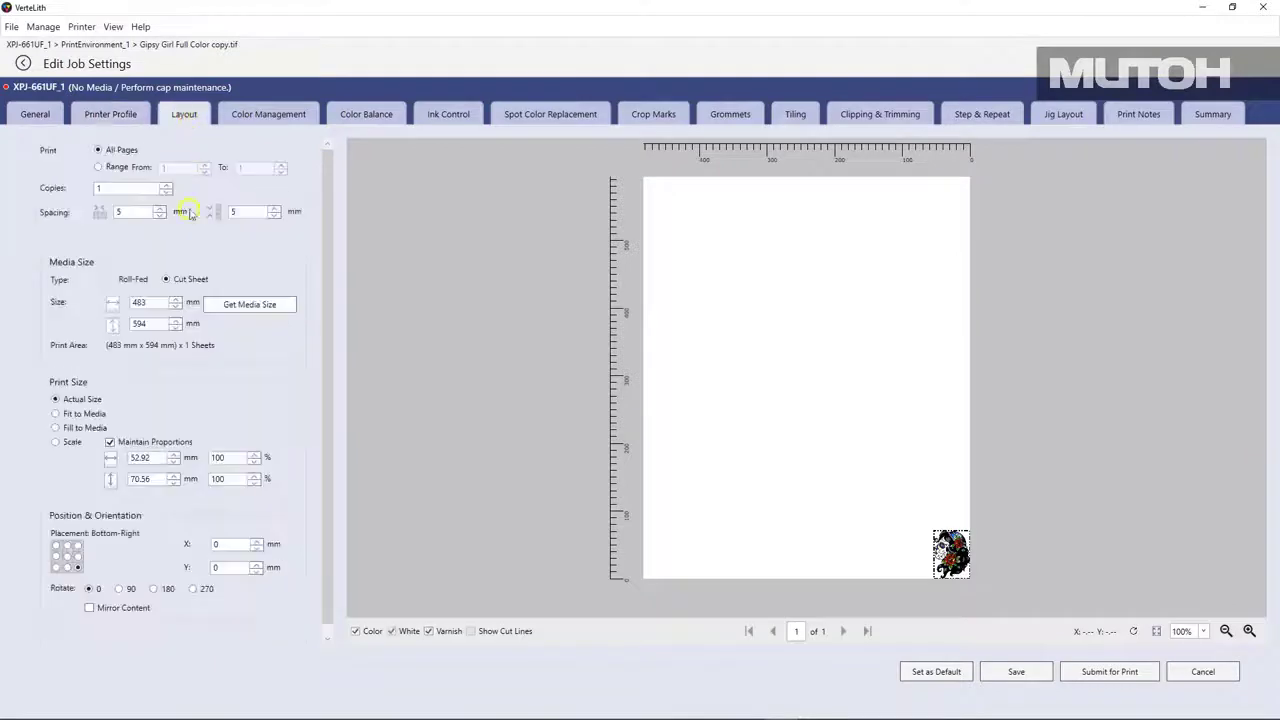
click(66, 557)
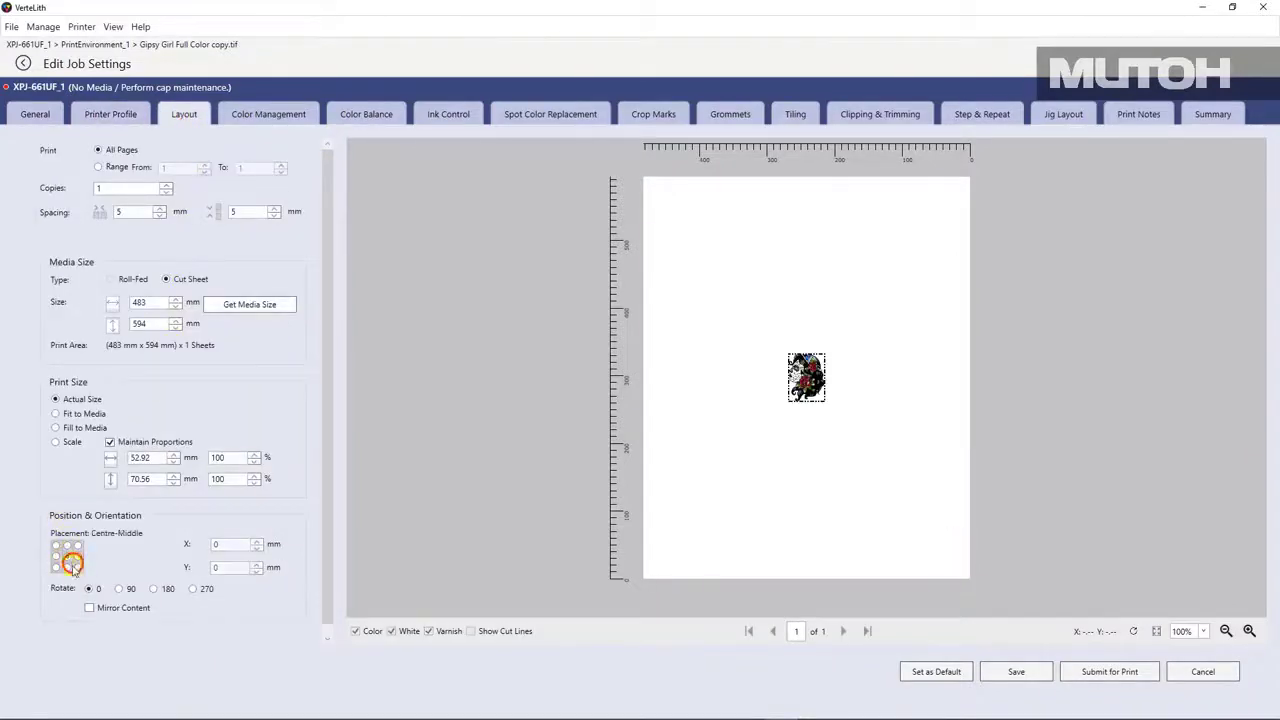
click(56, 567)
click(78, 567)
click(118, 589)
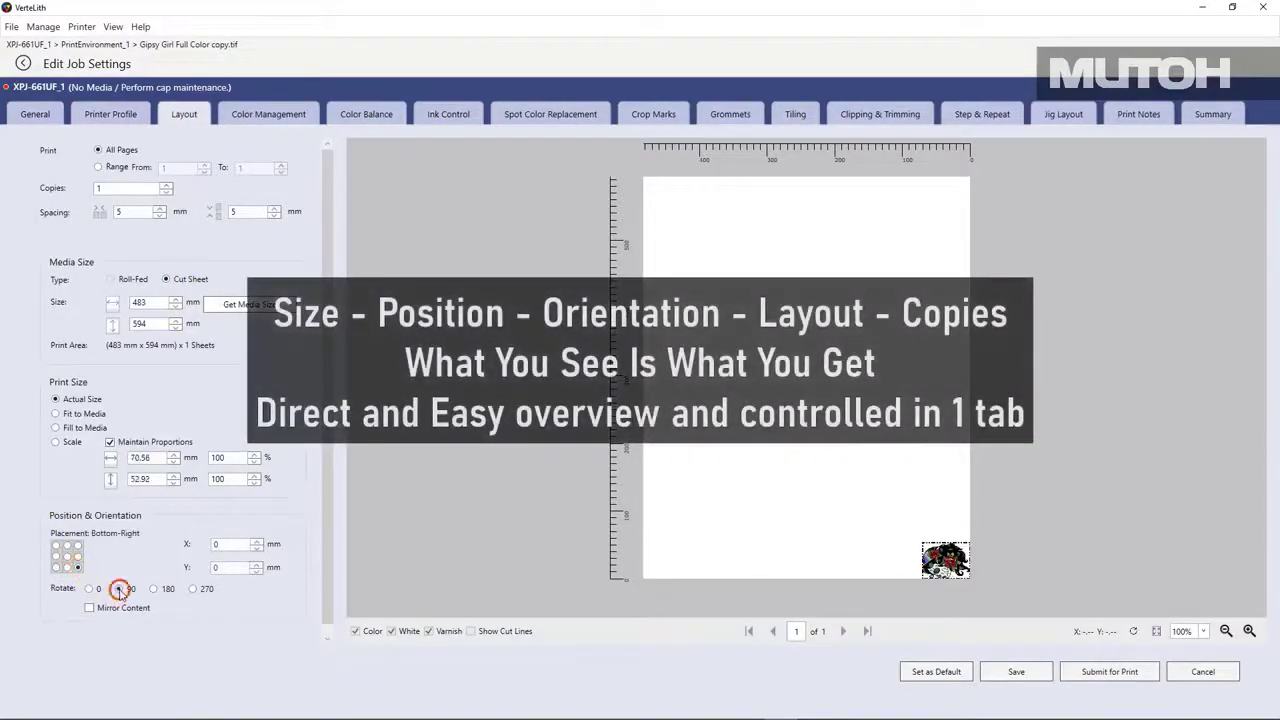
double_click(142, 303)
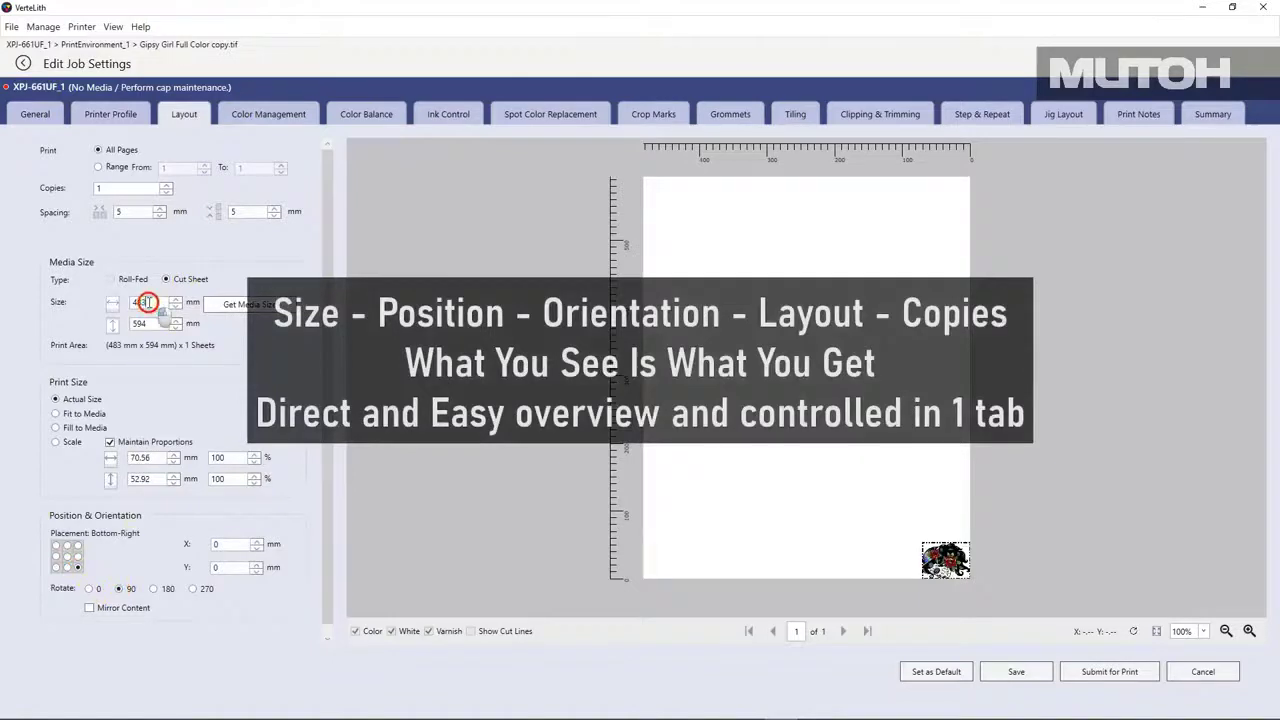
text(210)
double_click(156, 325)
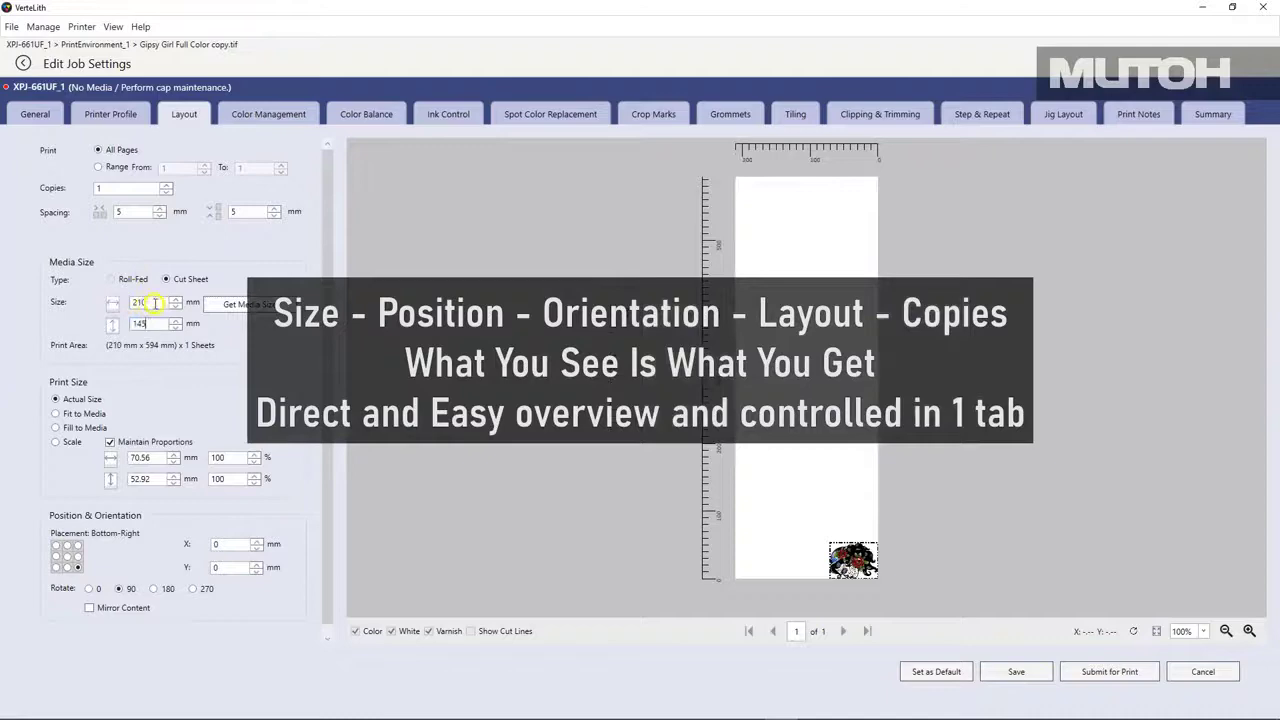
text(145)
click(155, 303)
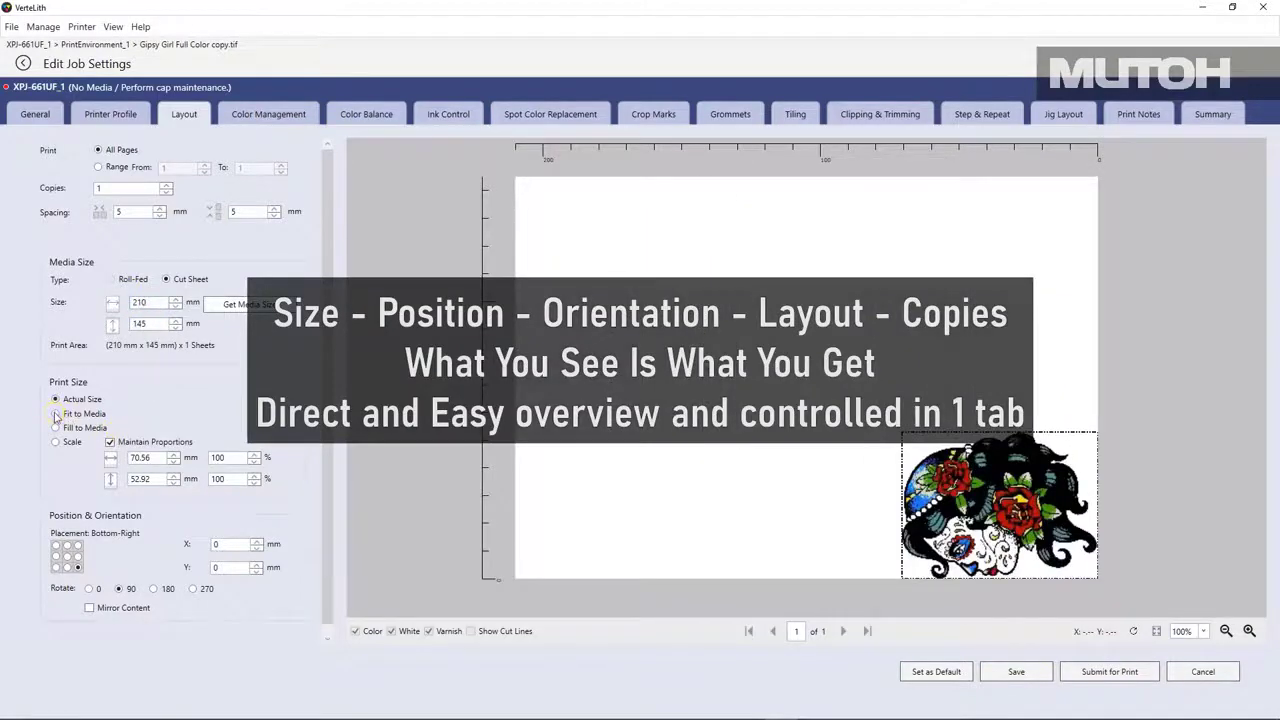
Centre the image on the sheet and scale it to a custom 250%.
click(55, 414)
click(64, 556)
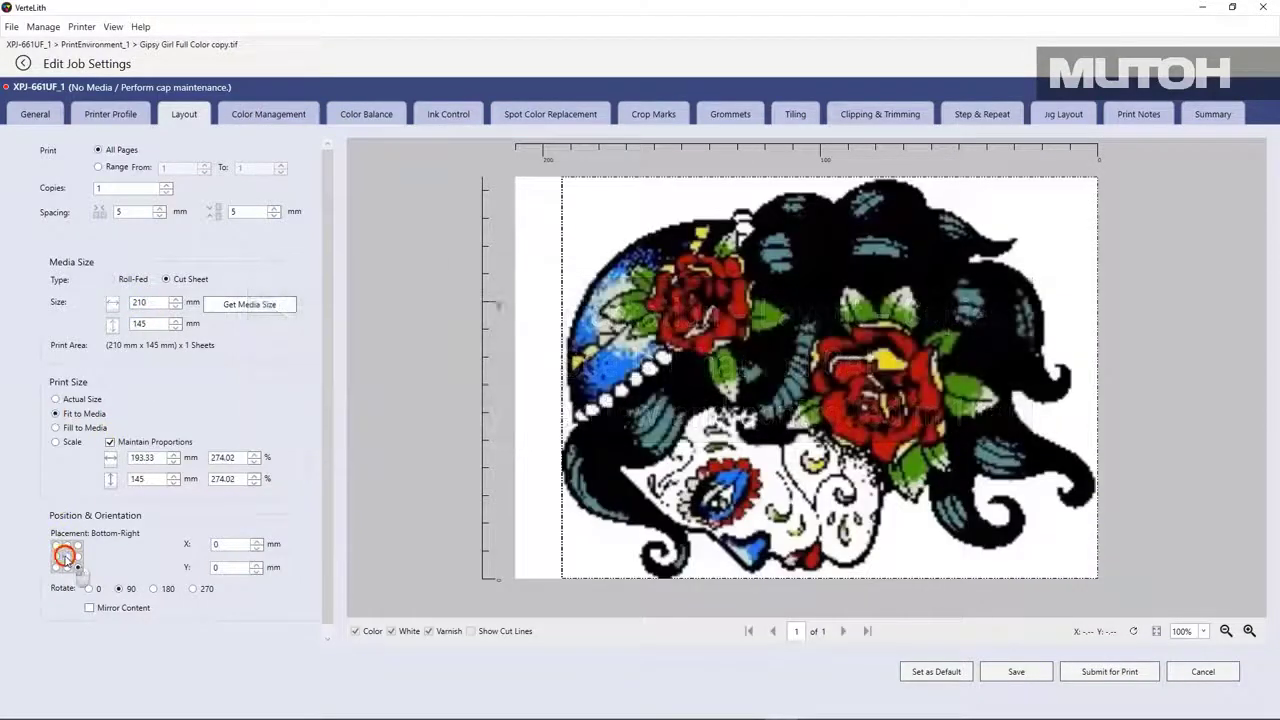
click(57, 399)
click(60, 427)
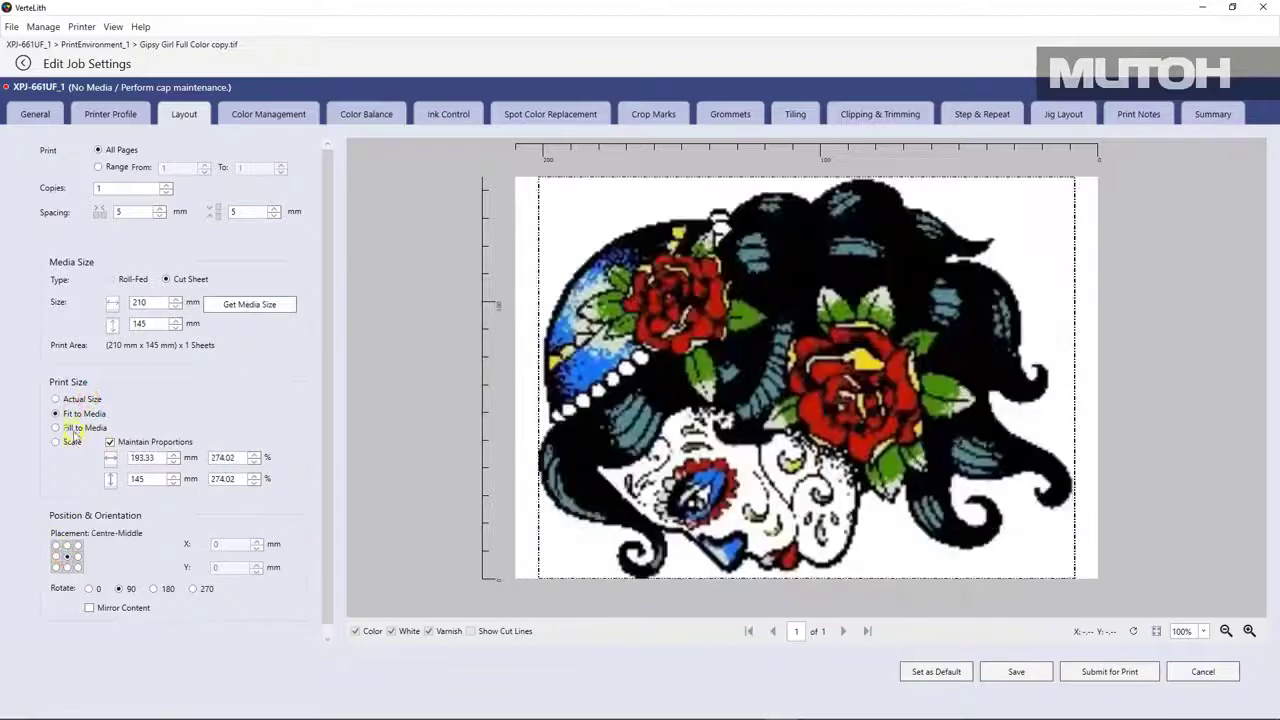
click(60, 441)
double_click(222, 458)
text(250)
click(234, 479)
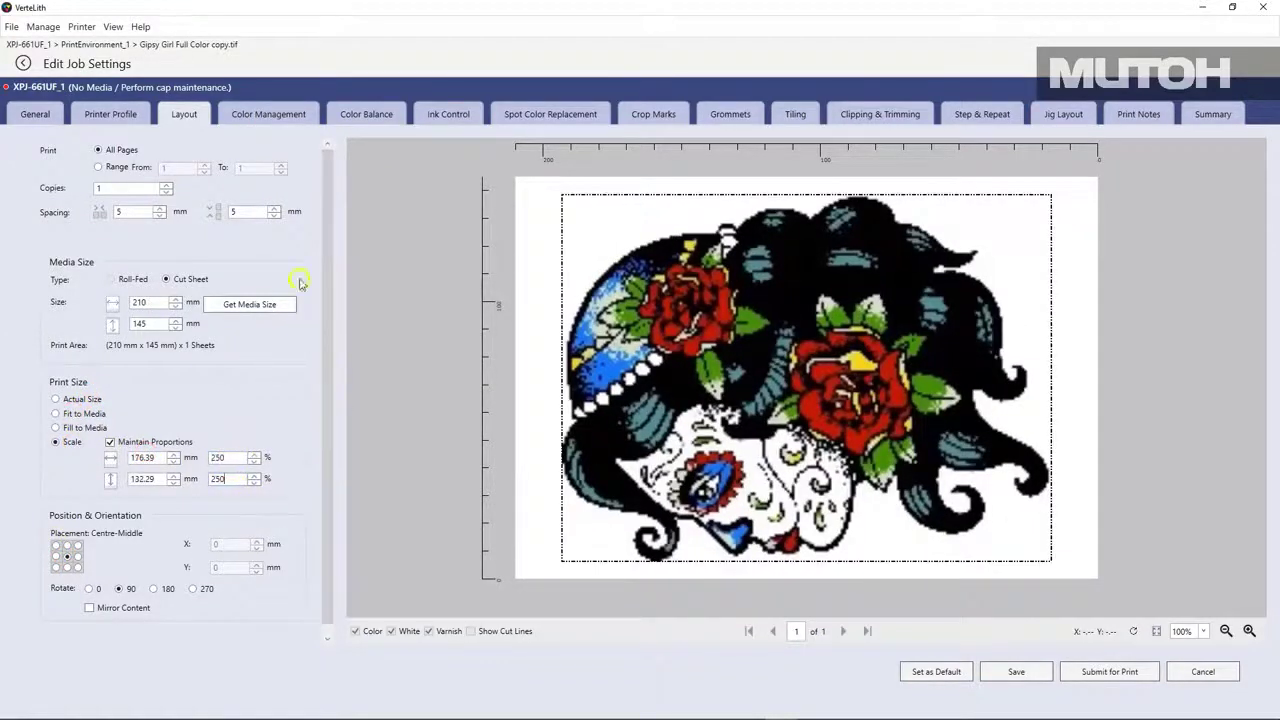
click(270, 118)
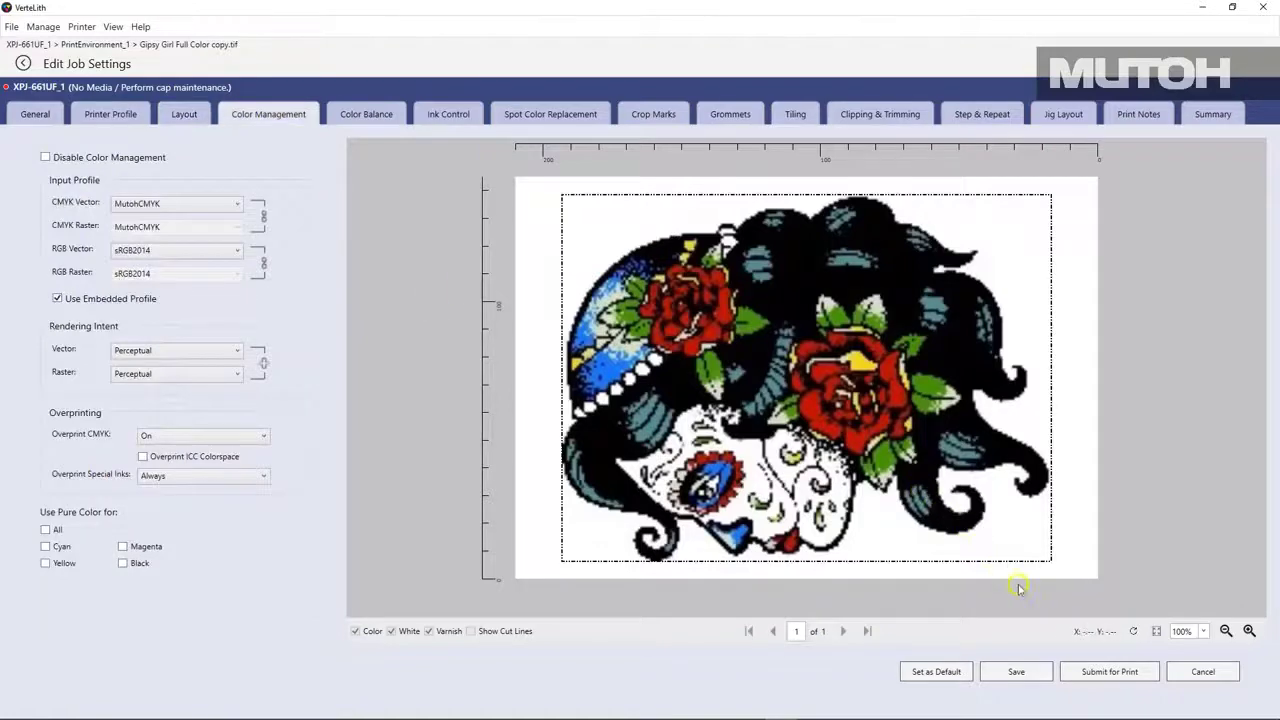
Submit the Gipsy Girl job for printing from Edit Job Settings.
click(1106, 676)
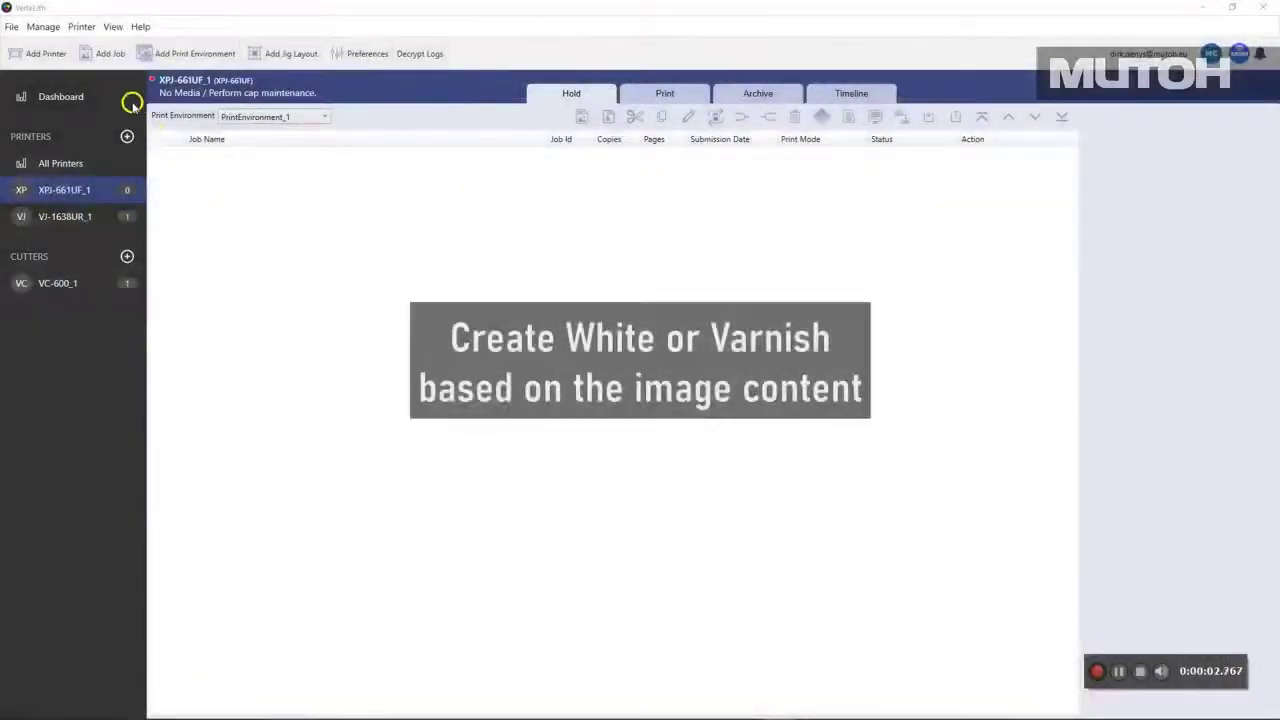
Add Gipsy Girl Full Color YT.tif as new job 84 and open its settings for editing.
click(104, 53)
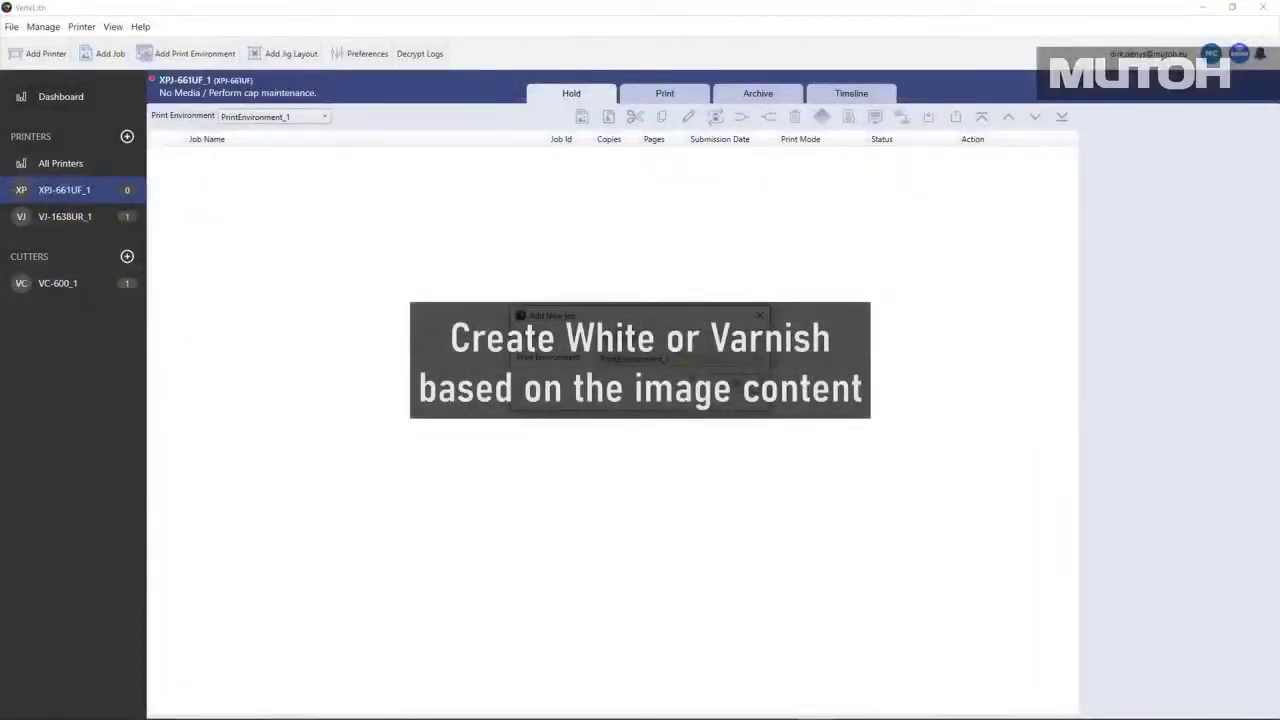
click(725, 389)
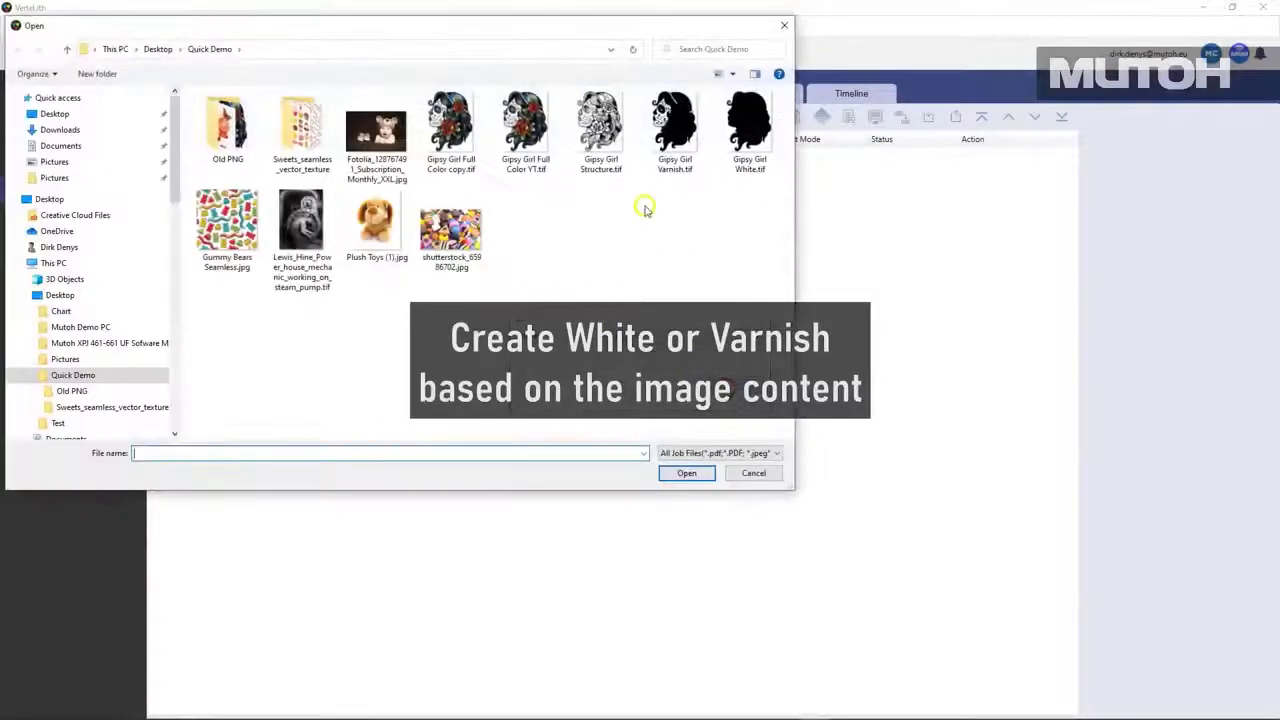
click(515, 148)
click(686, 473)
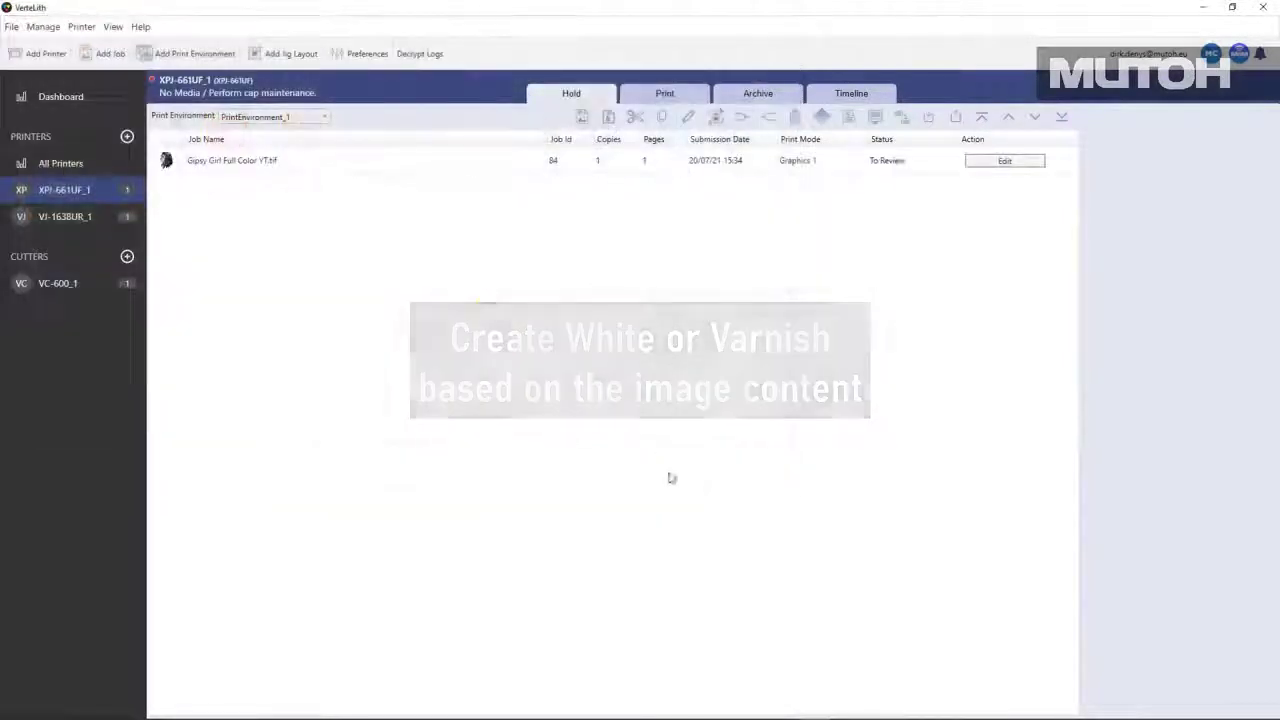
click(281, 168)
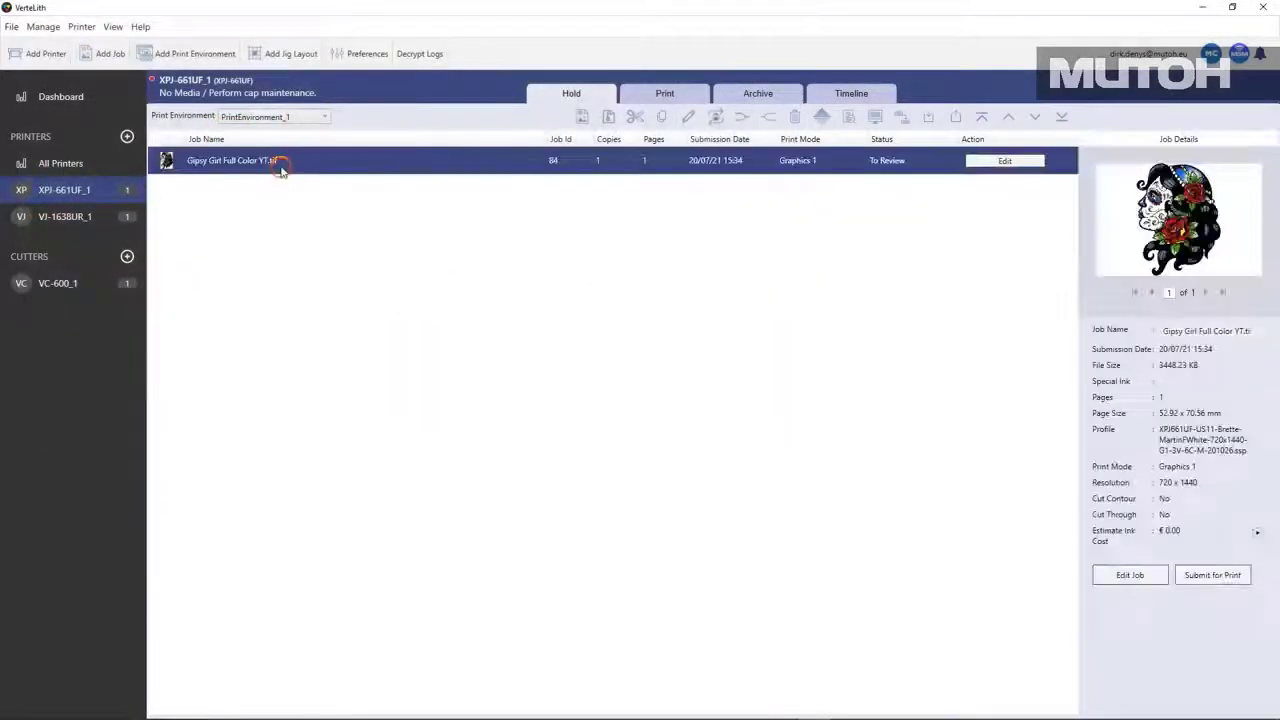
click(1003, 164)
Lay out job 84 on an 85 × 55 mm sheet, centred, rotated 90°, at 90% scale.
click(186, 115)
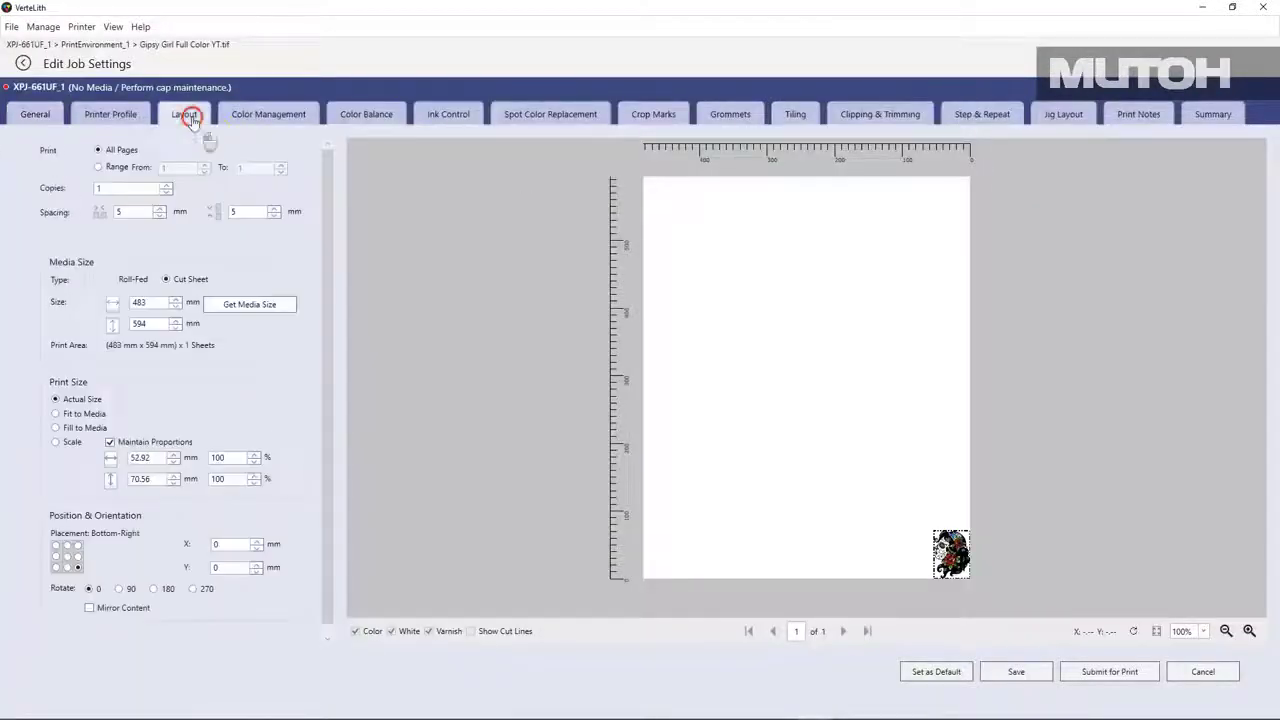
double_click(138, 302)
text(85)
double_click(140, 323)
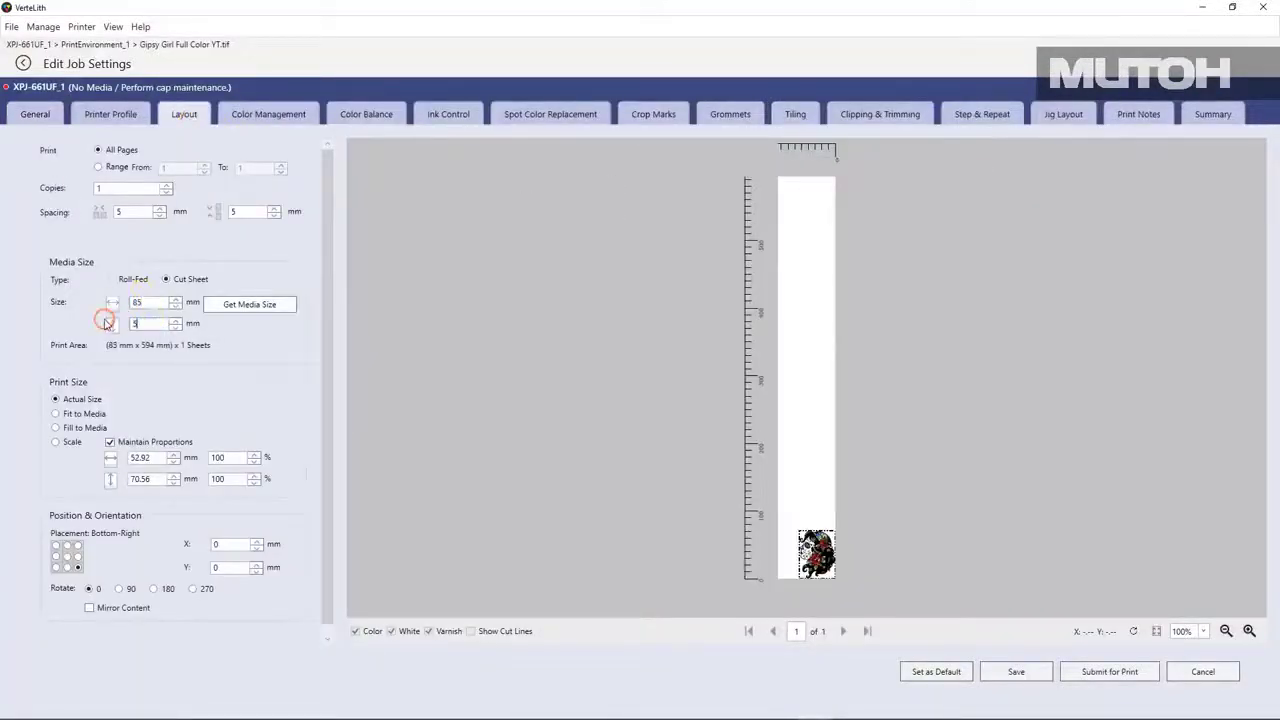
text(55)
click(67, 556)
click(119, 588)
click(236, 457)
key(BackSpace)
key(BackSpace)
key(BackSpace)
text(90)
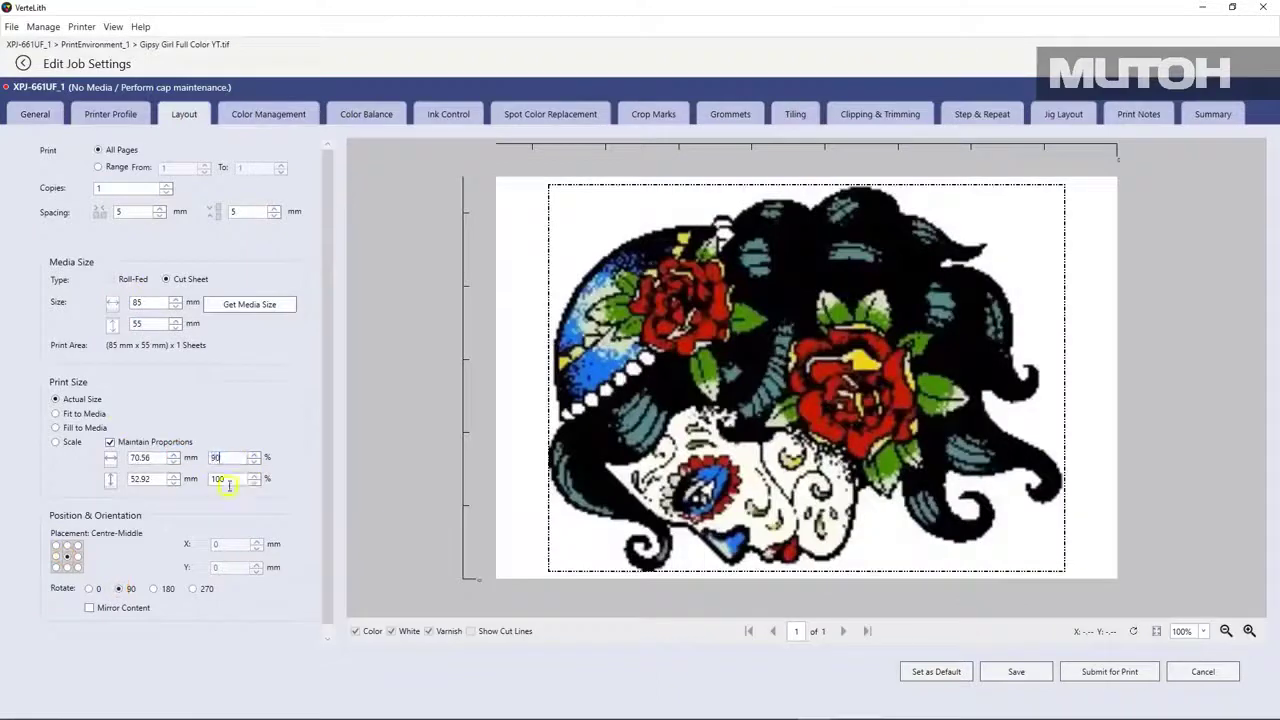
click(228, 479)
click(111, 116)
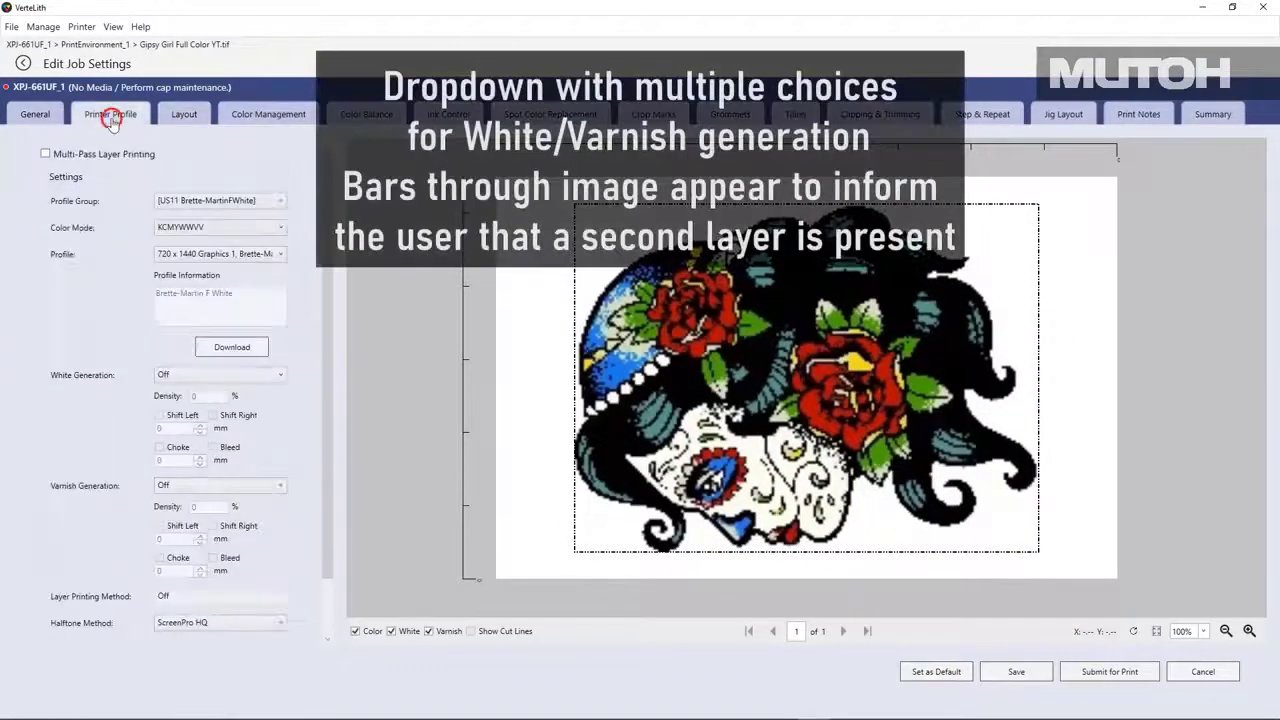
Set White Generation to On Colored Pixels with Specified Density and Layer Printing Method to White-Underlay.
click(216, 375)
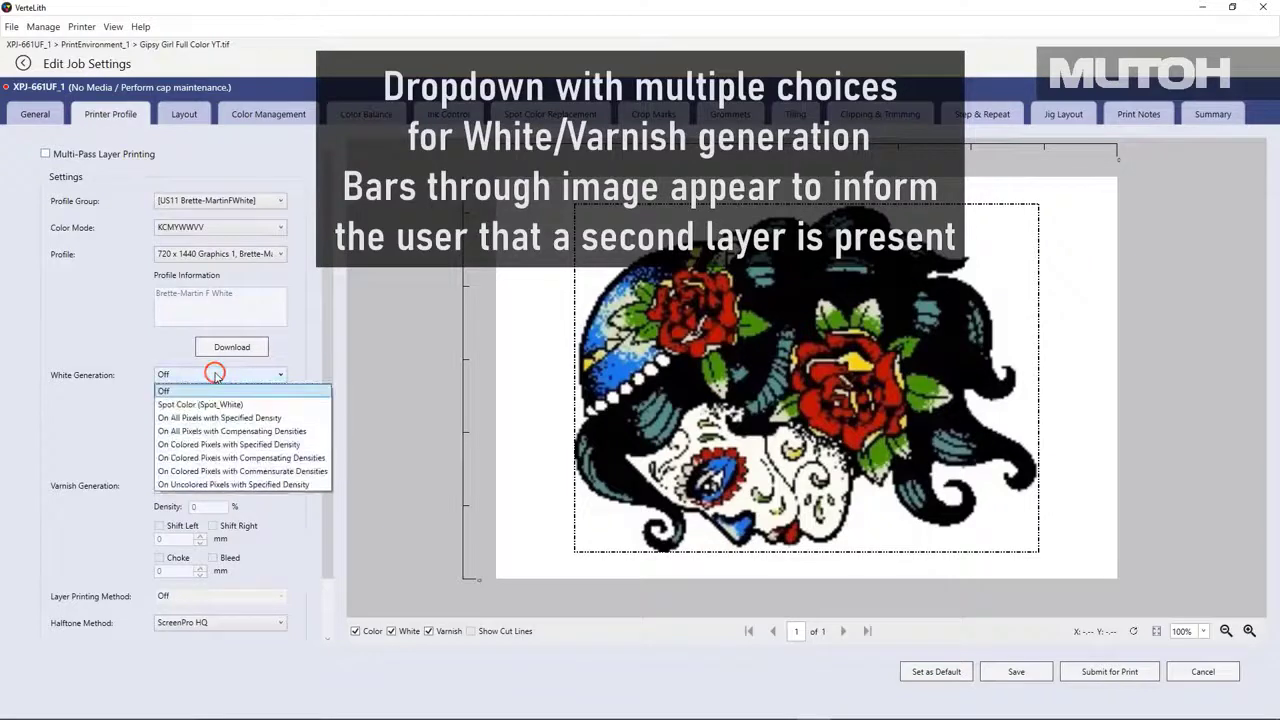
click(285, 447)
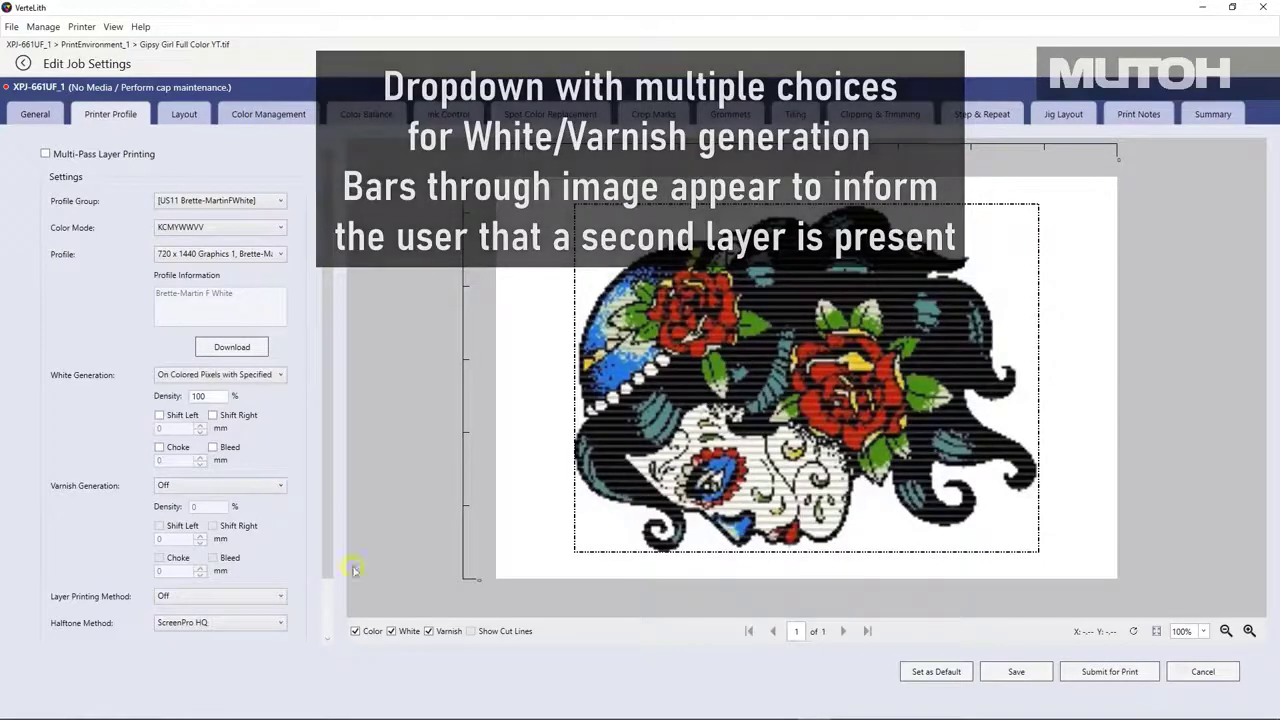
click(282, 598)
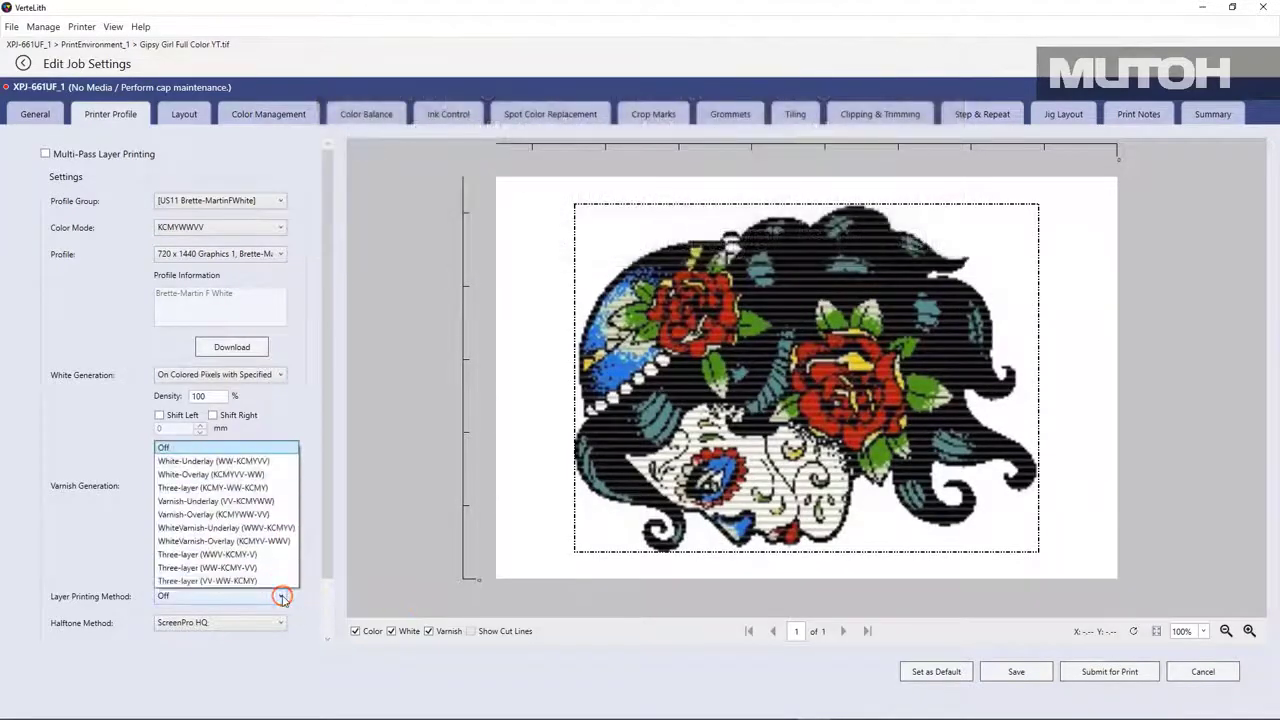
click(245, 461)
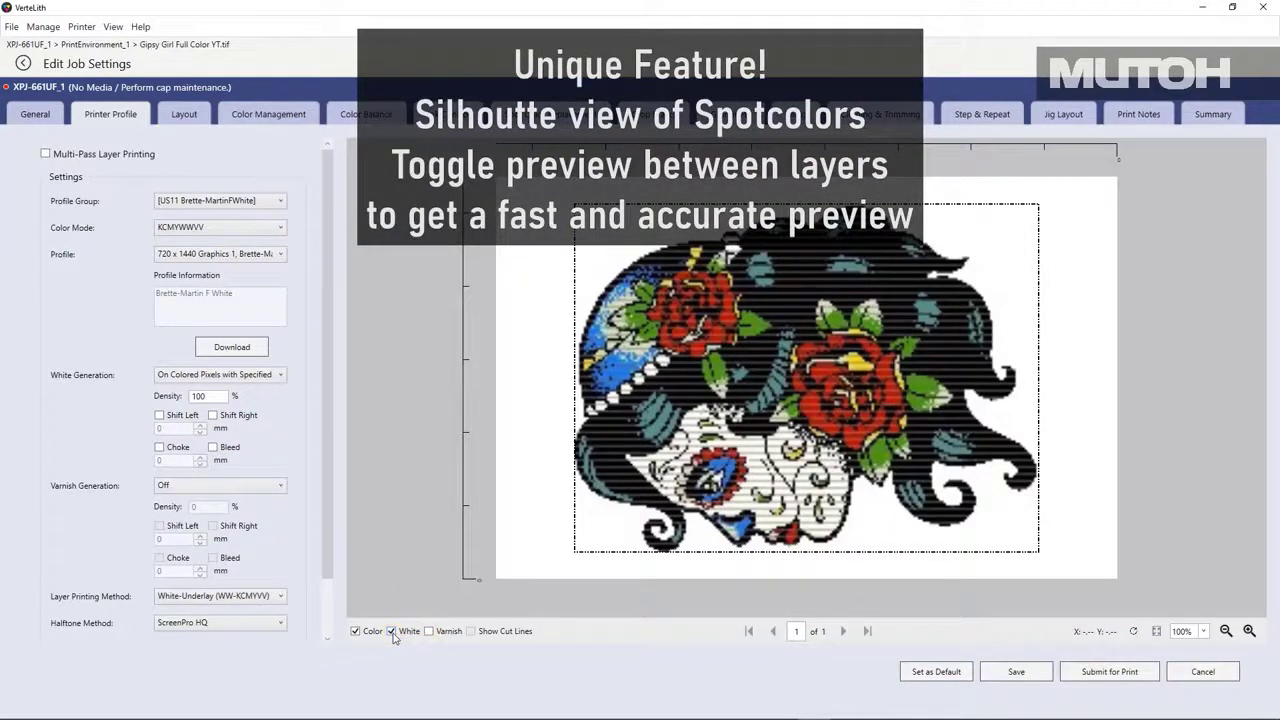
Check the white and colour layers in the preview, then submit job 84 for printing.
click(392, 631)
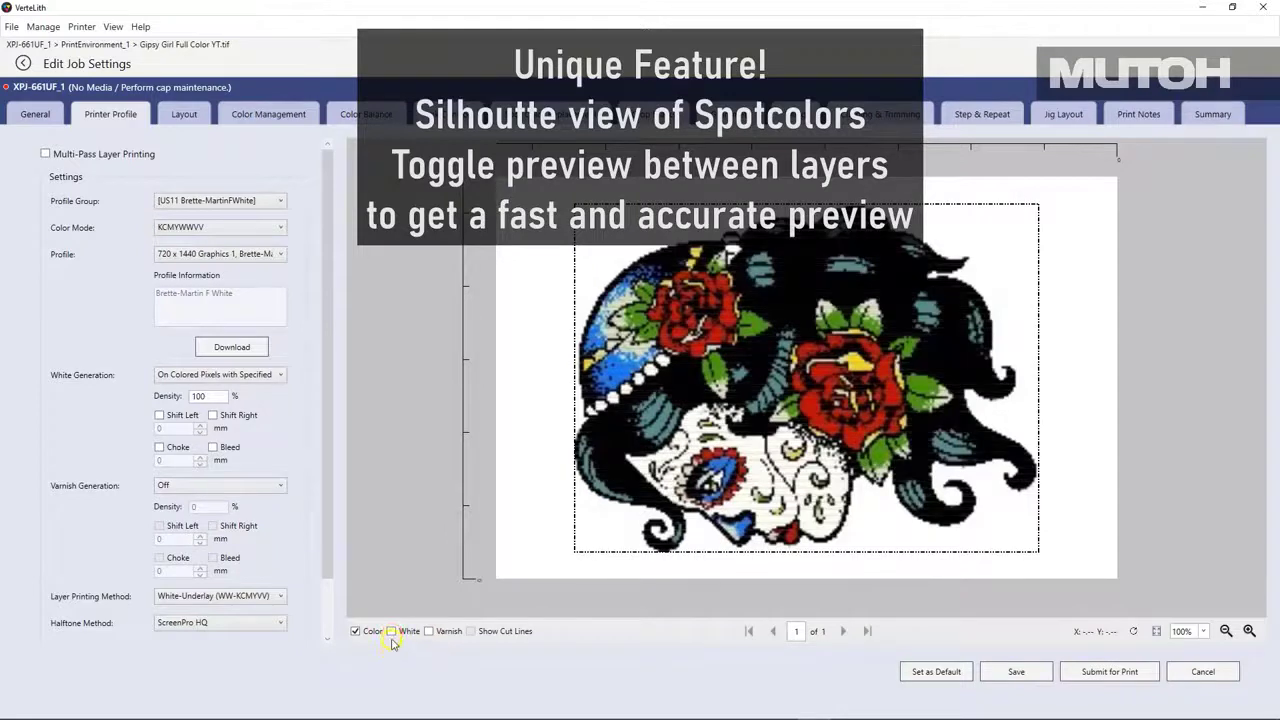
click(392, 632)
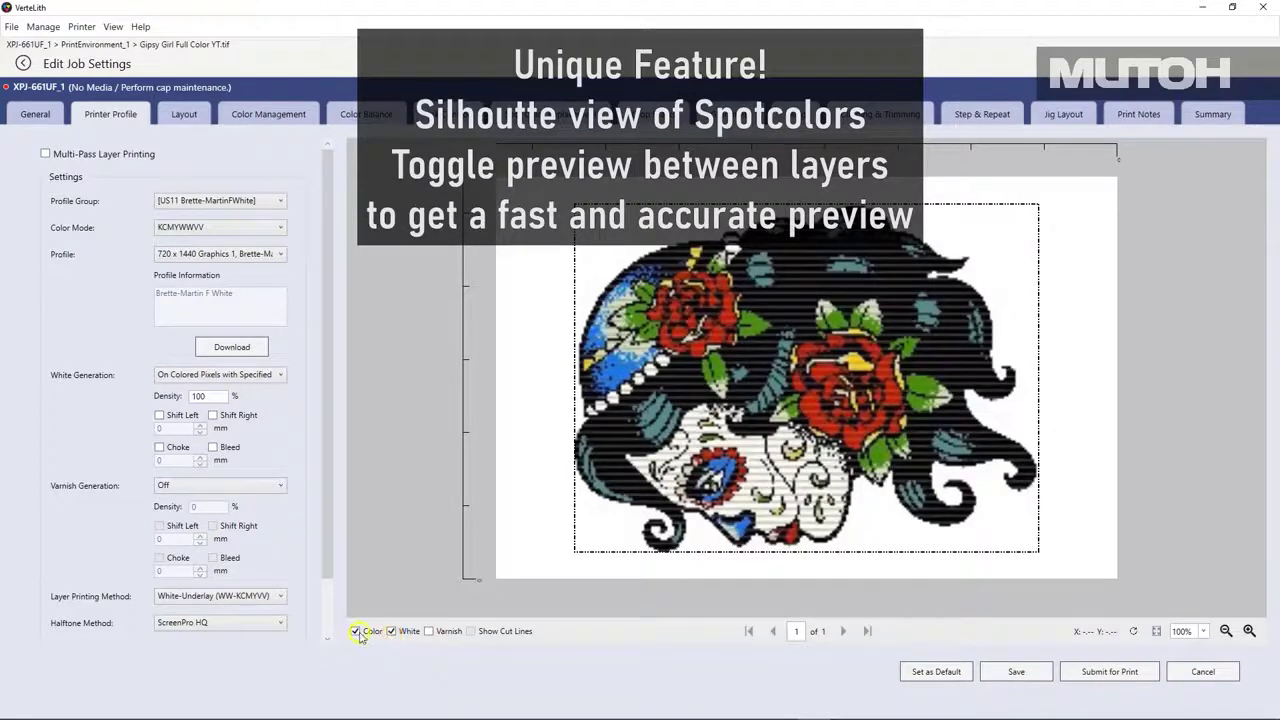
click(356, 632)
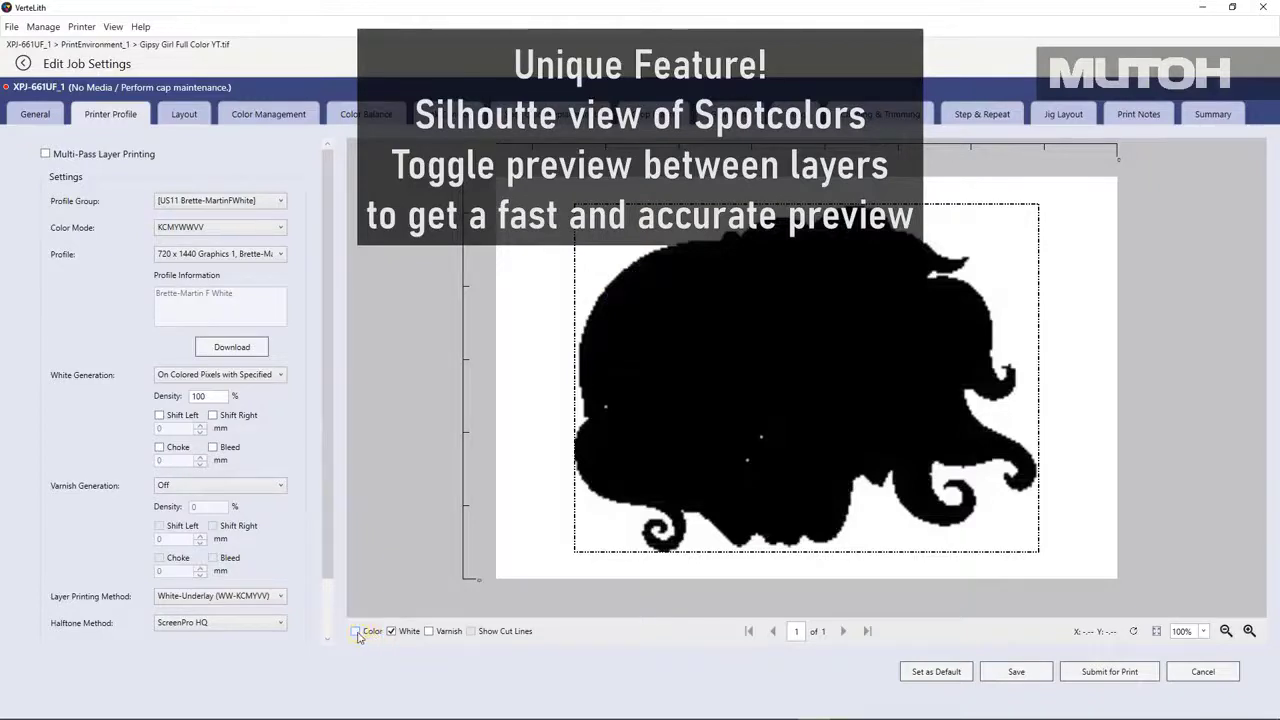
click(356, 631)
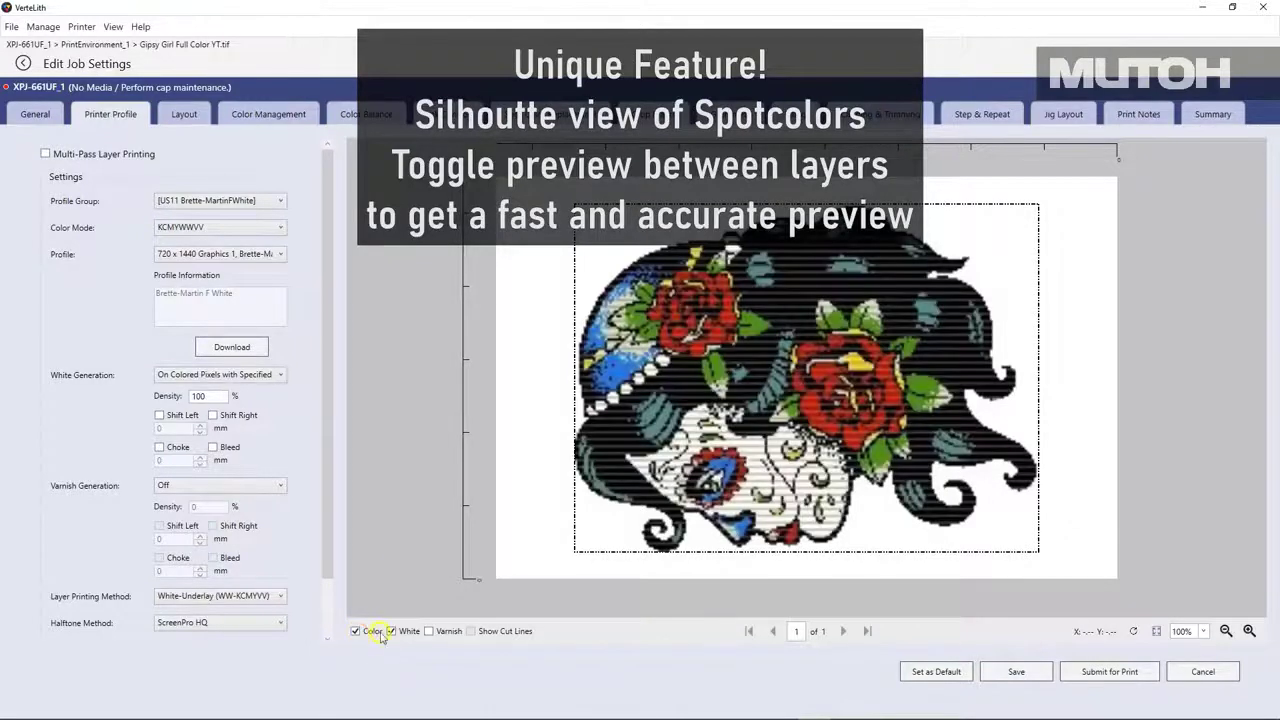
click(390, 632)
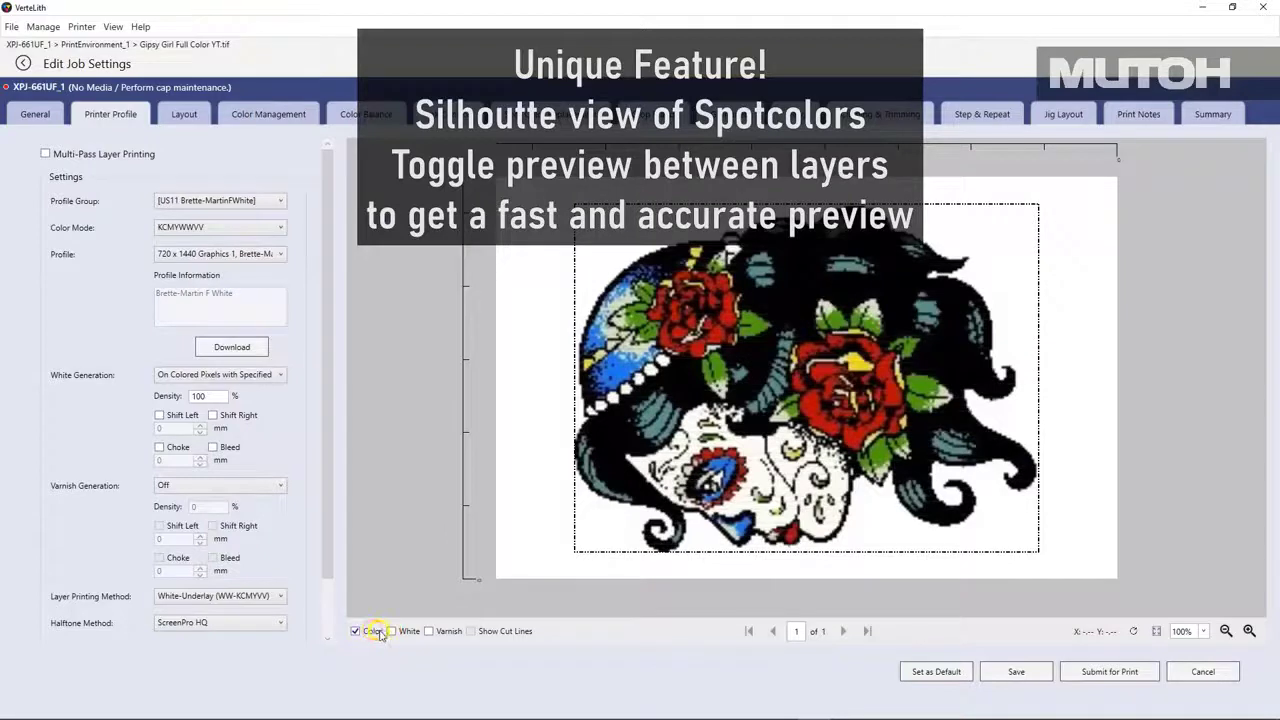
click(391, 632)
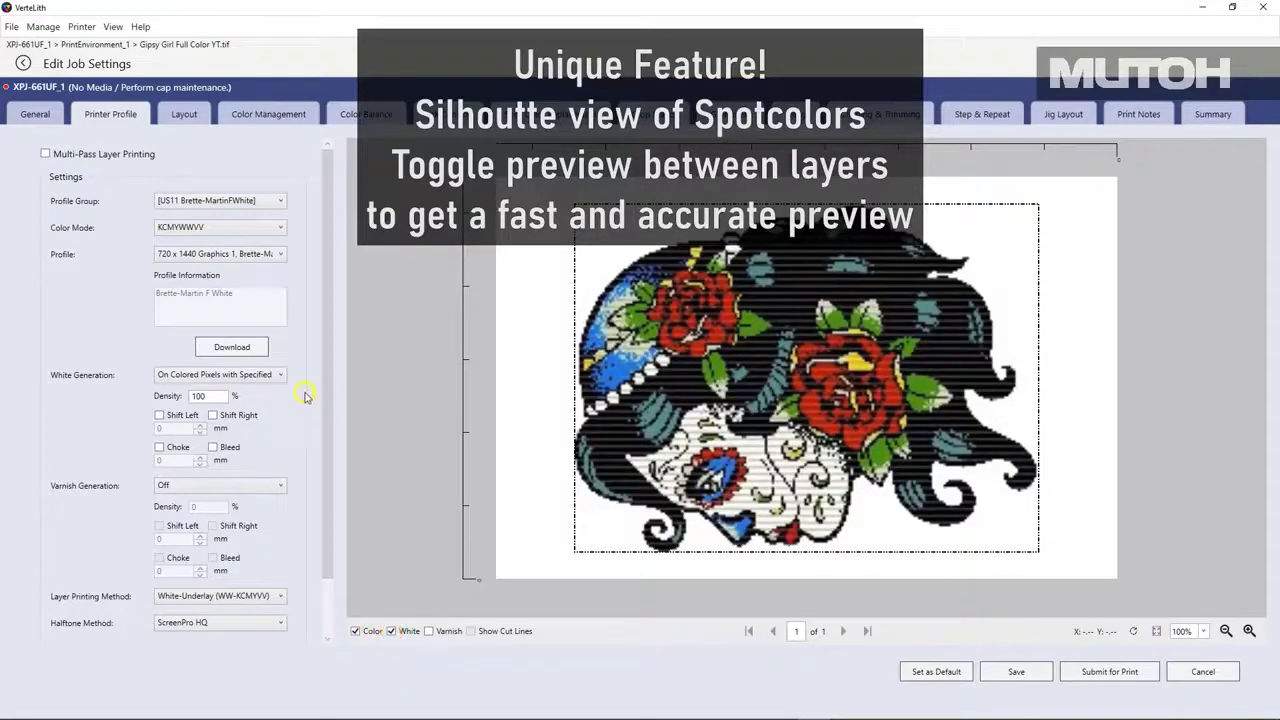
drag(323, 398, 323, 471)
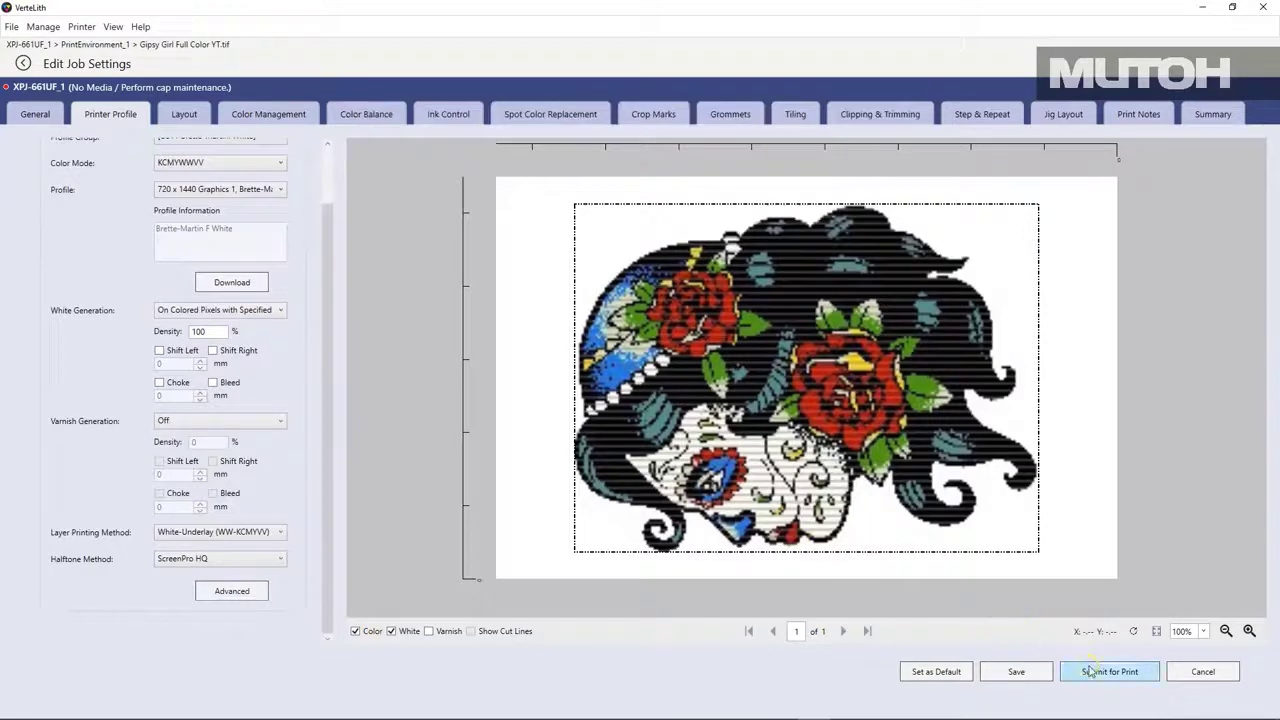
click(1089, 668)
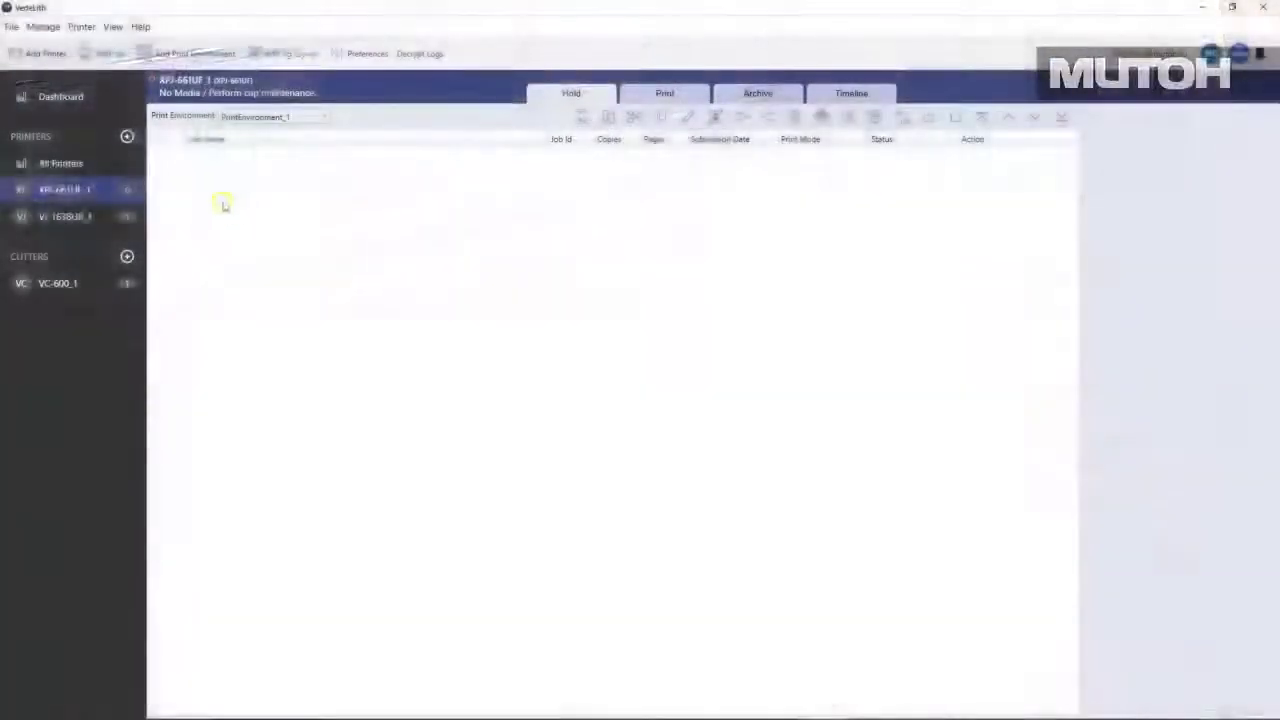
Add Gipsy Girl Full Color copy, Structure and White as jobs 88–90 under Multi Table Printing.
click(108, 54)
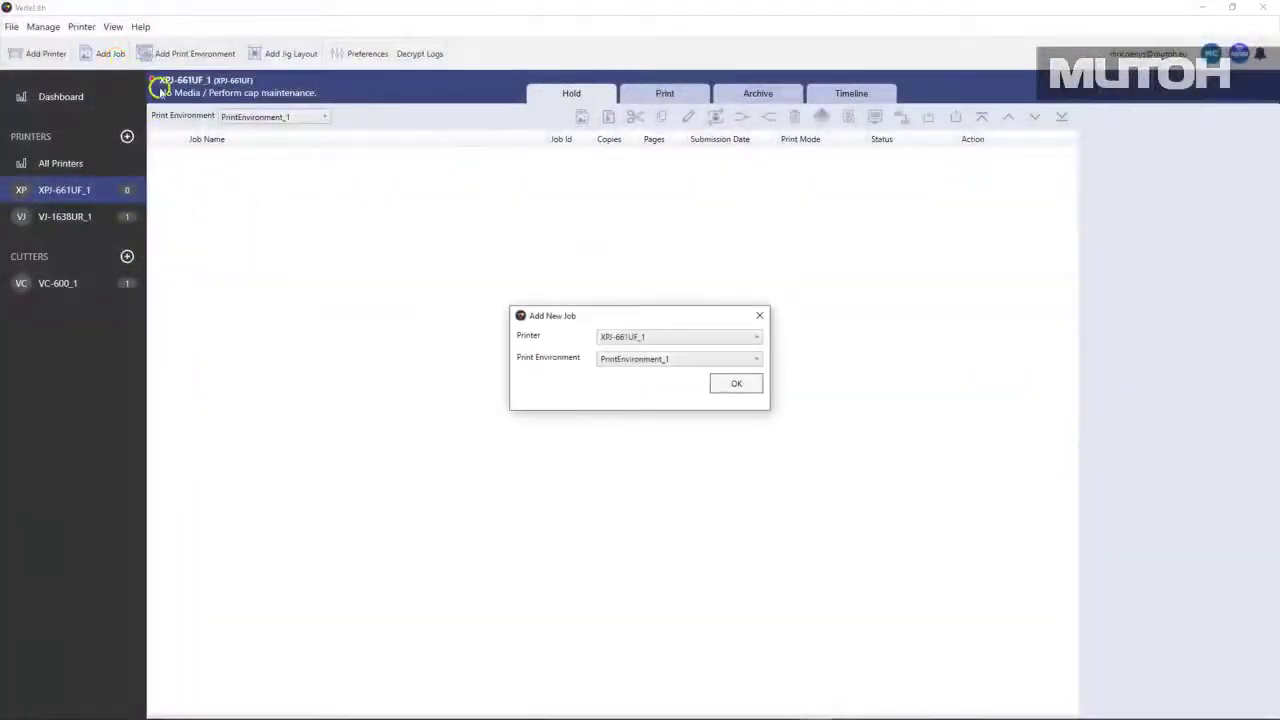
click(689, 362)
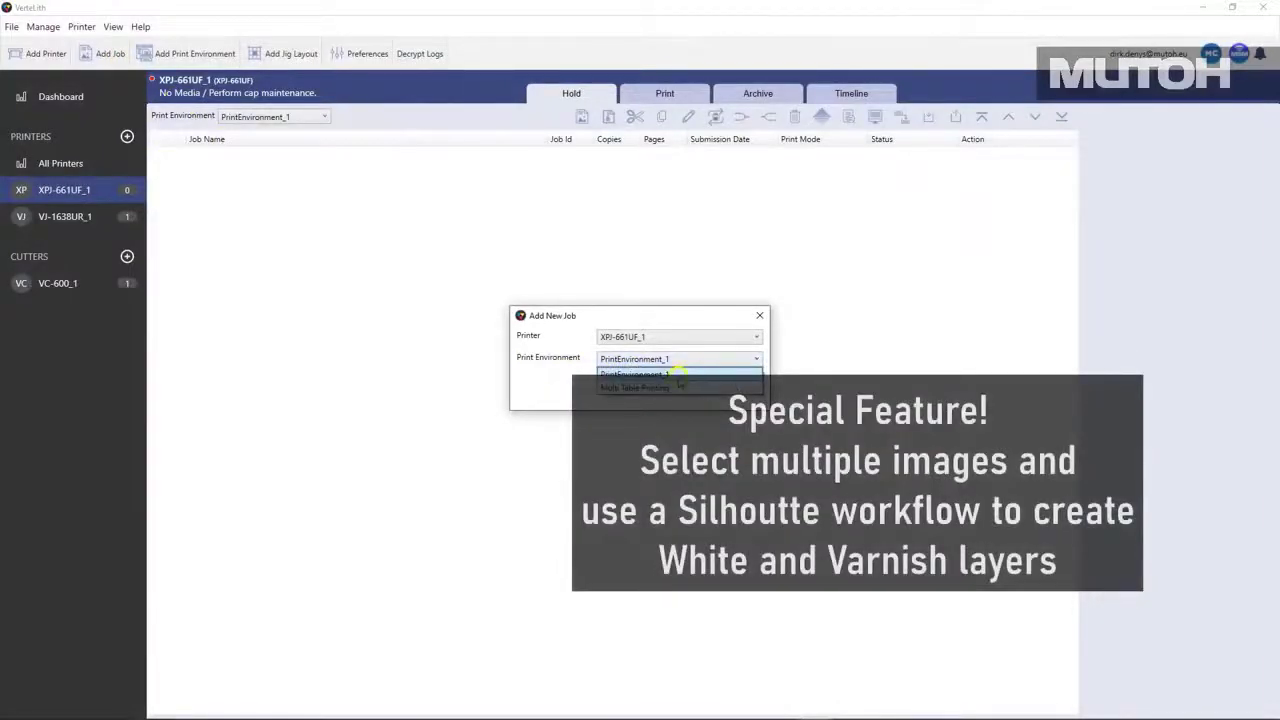
click(668, 388)
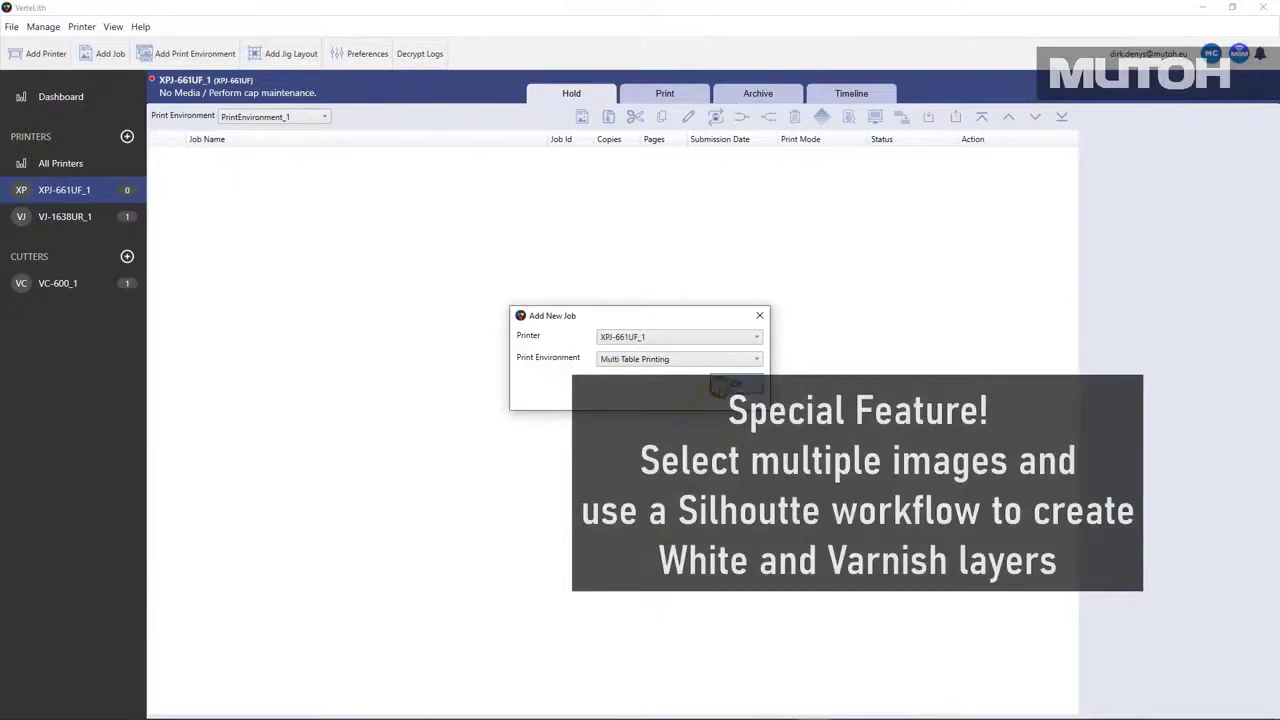
click(736, 384)
click(462, 146)
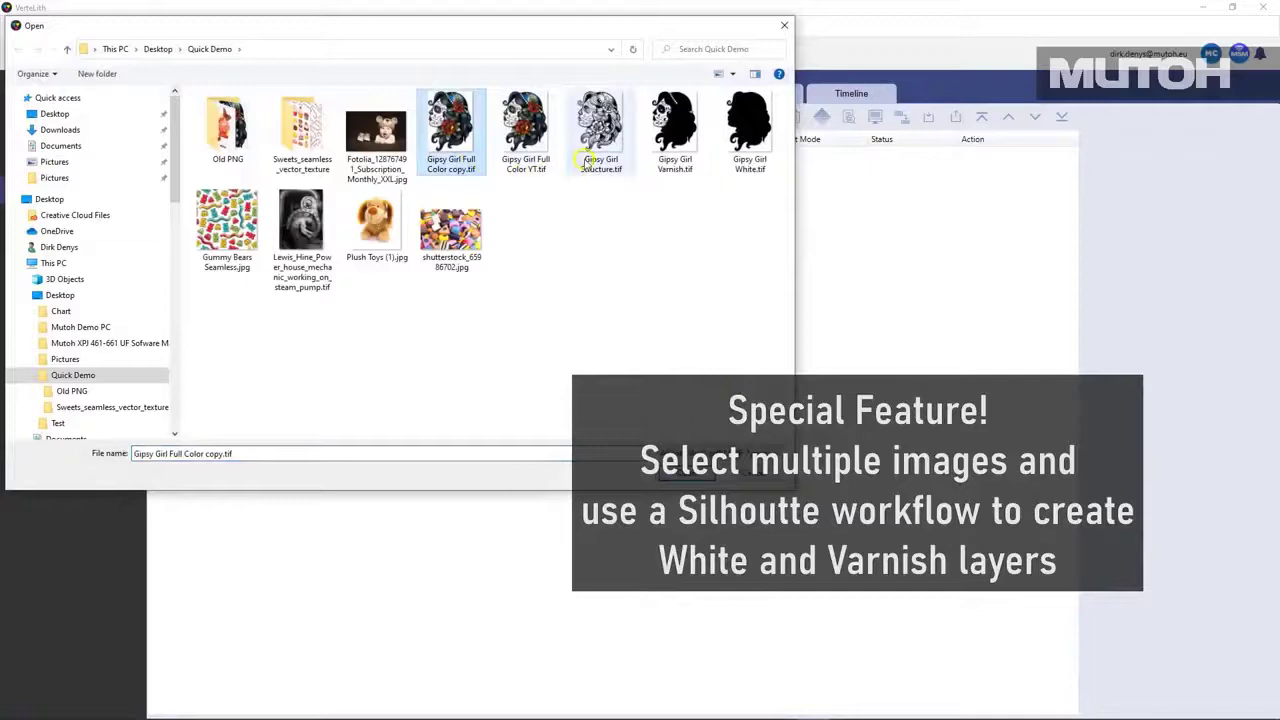
ctrl+click(588, 145)
ctrl+click(750, 140)
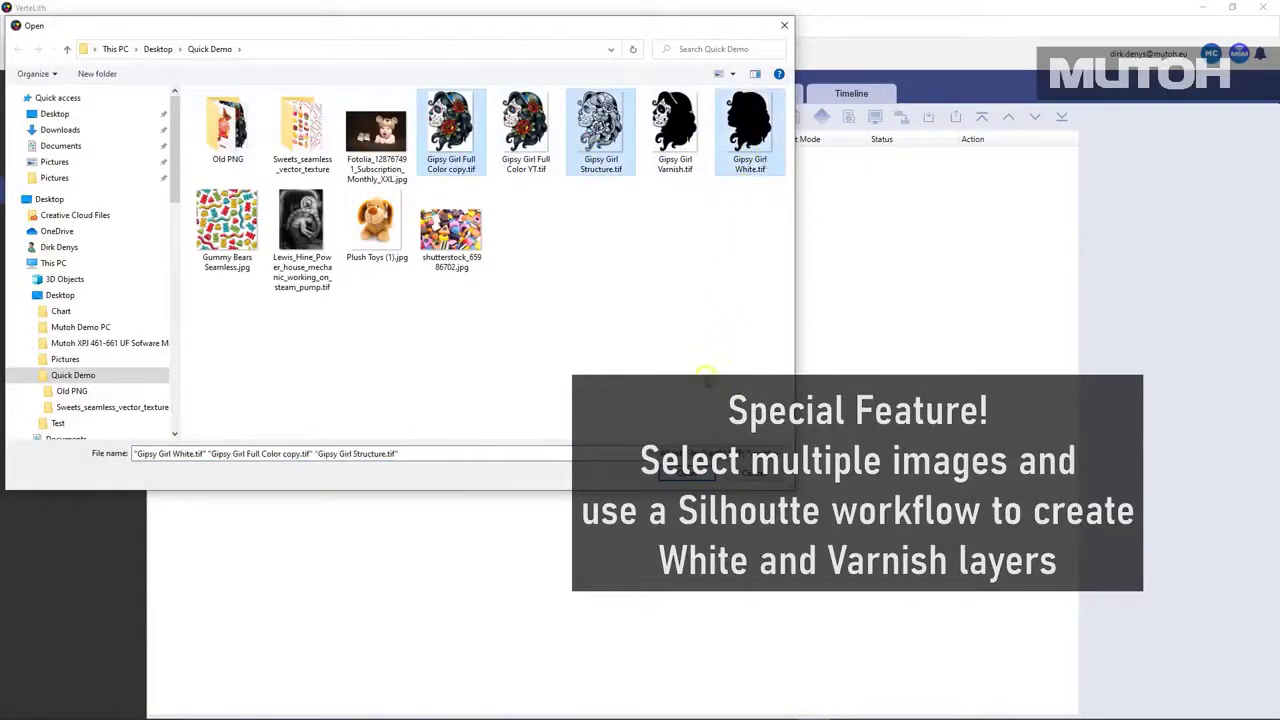
click(686, 474)
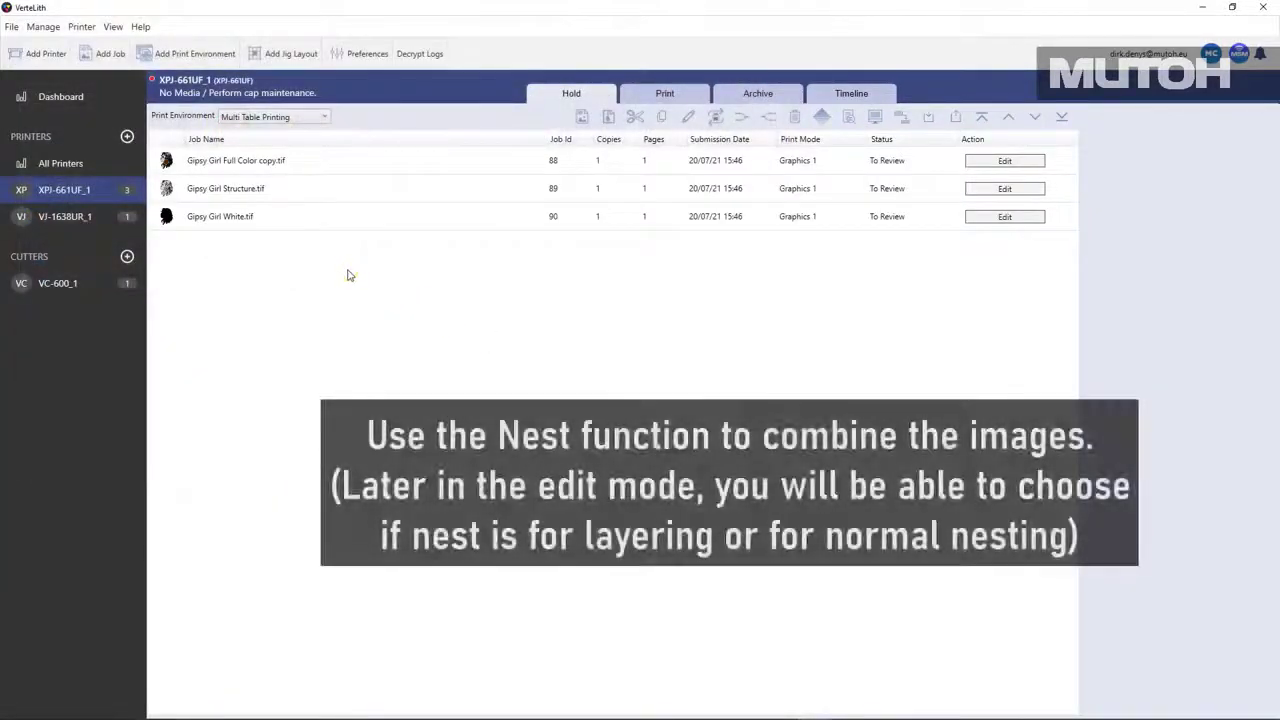
Select jobs 88–90, nest them as Nest_88_89_90, and open the nest for editing.
click(352, 222)
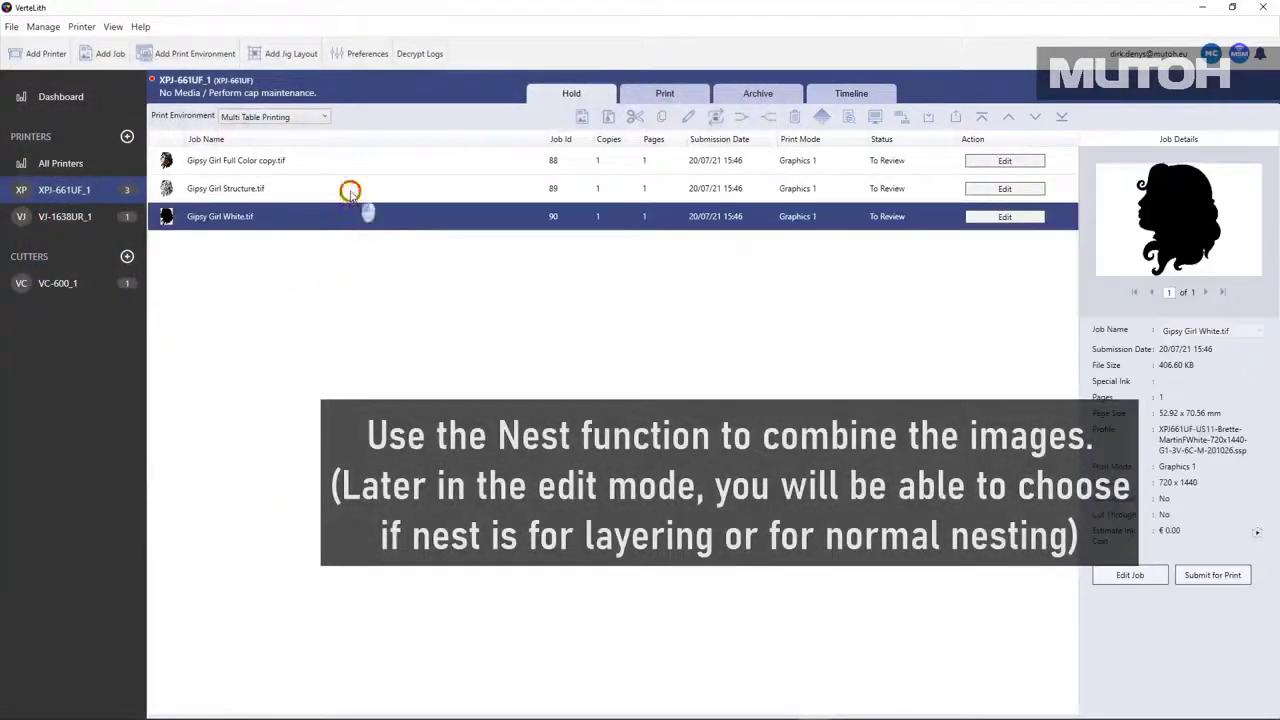
ctrl+click(351, 189)
ctrl+click(347, 163)
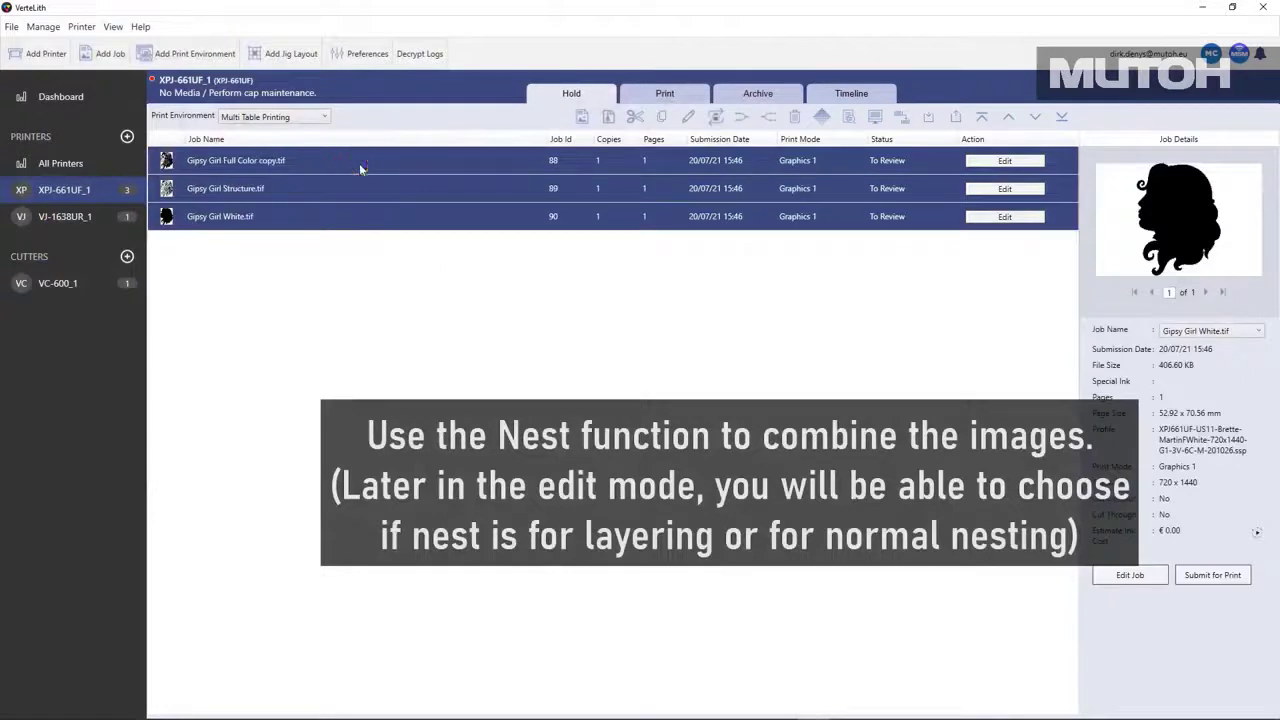
right_click(363, 168)
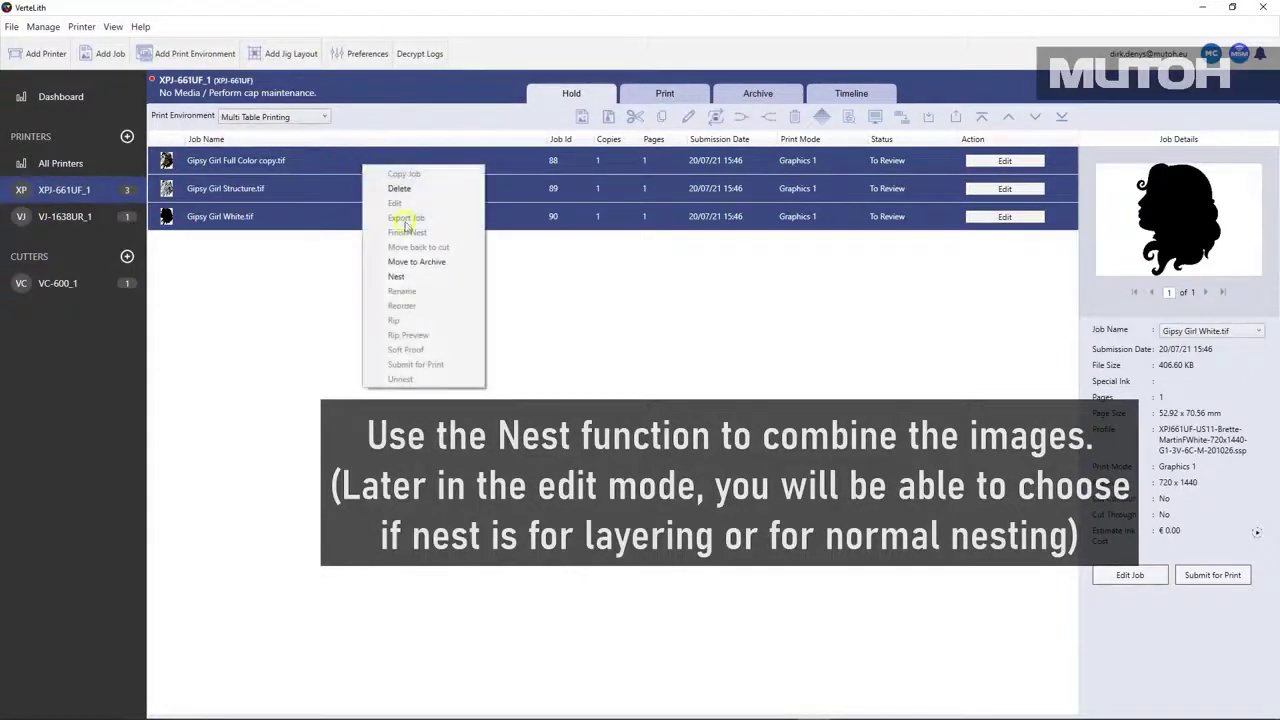
click(448, 278)
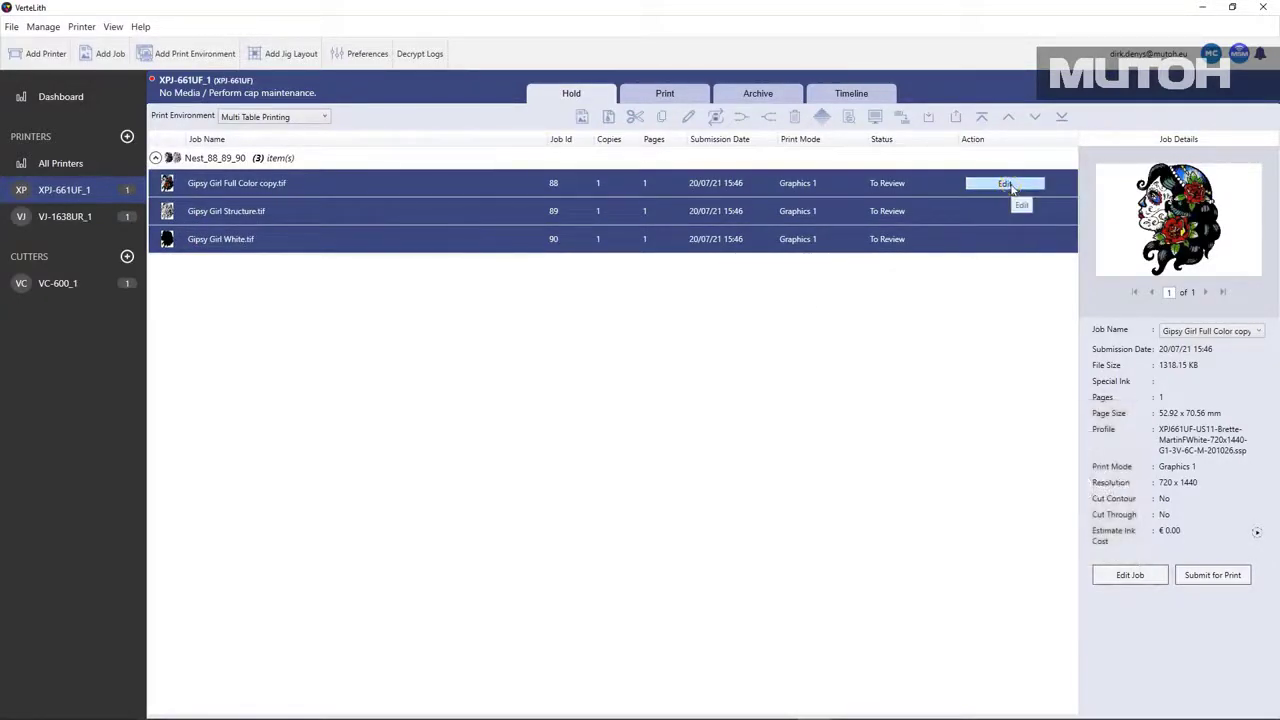
click(1010, 185)
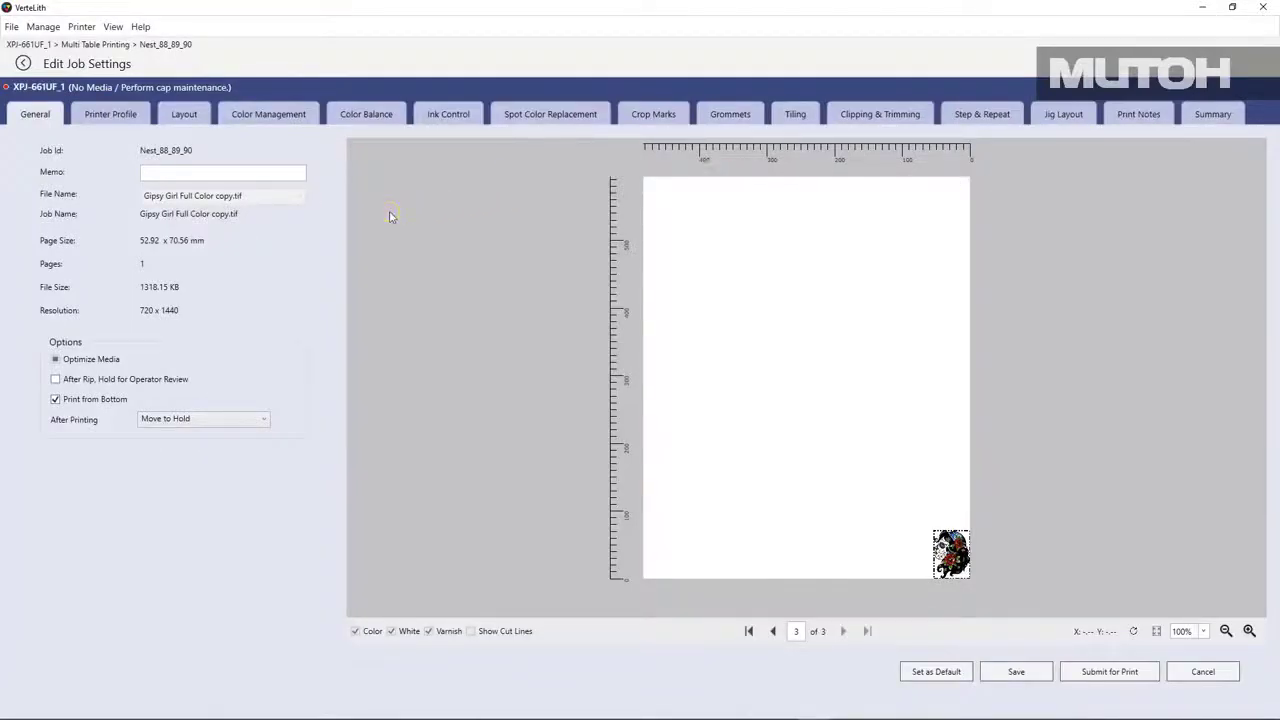
Give Nest_88_89_90 an 85 × 55 mm sheet, 90% scale, 90° rotation and centre-middle placement.
click(184, 114)
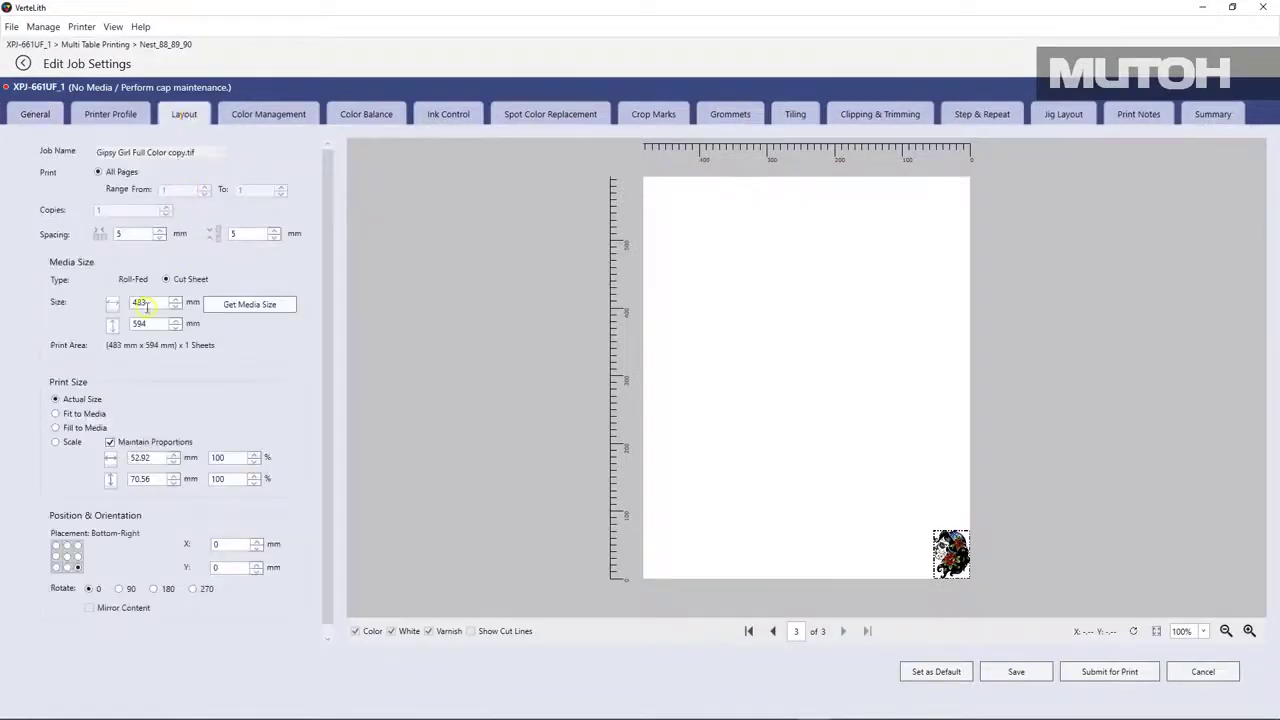
double_click(140, 303)
text(85)
key(Tab)
text(55)
click(214, 458)
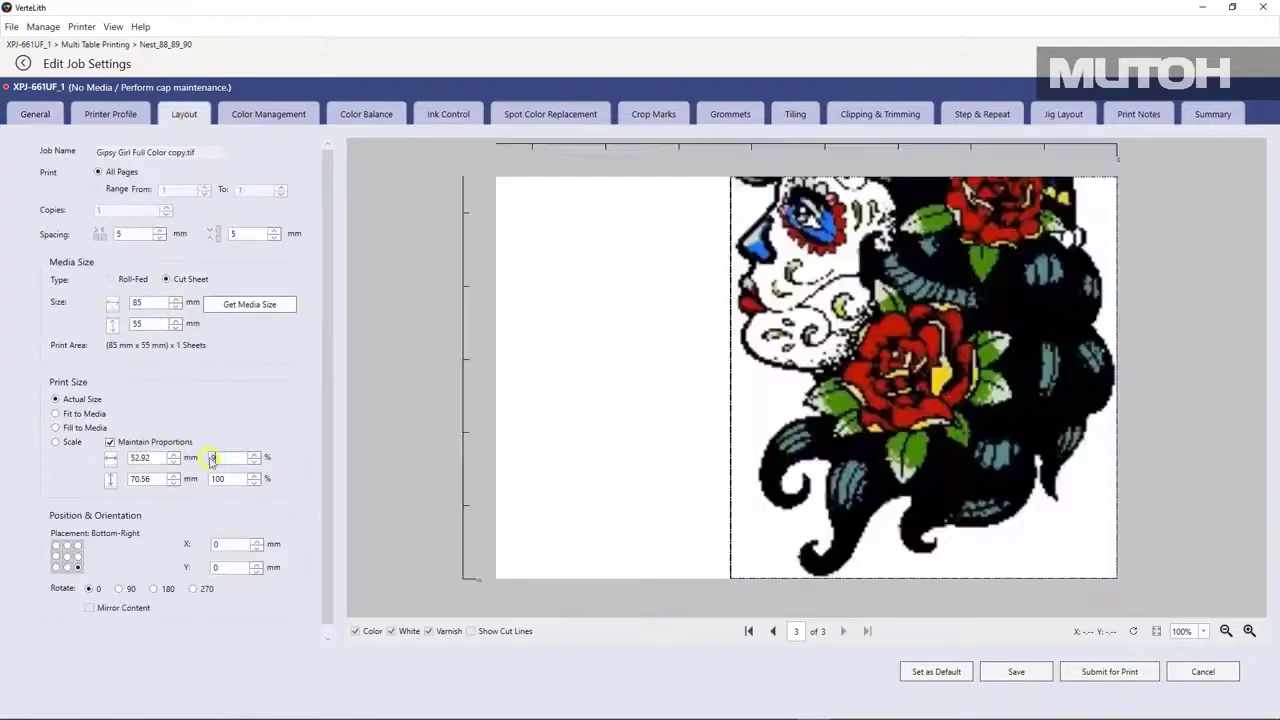
text(90)
key(Tab)
click(67, 556)
click(118, 589)
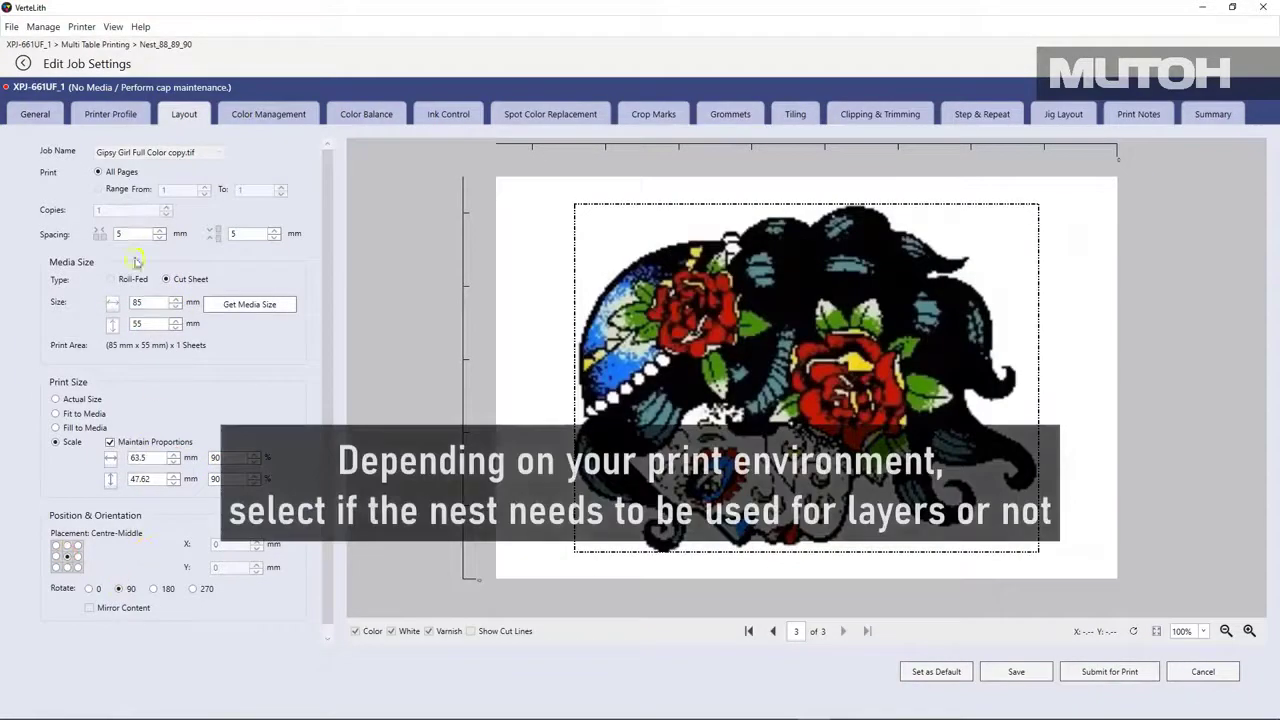
click(111, 126)
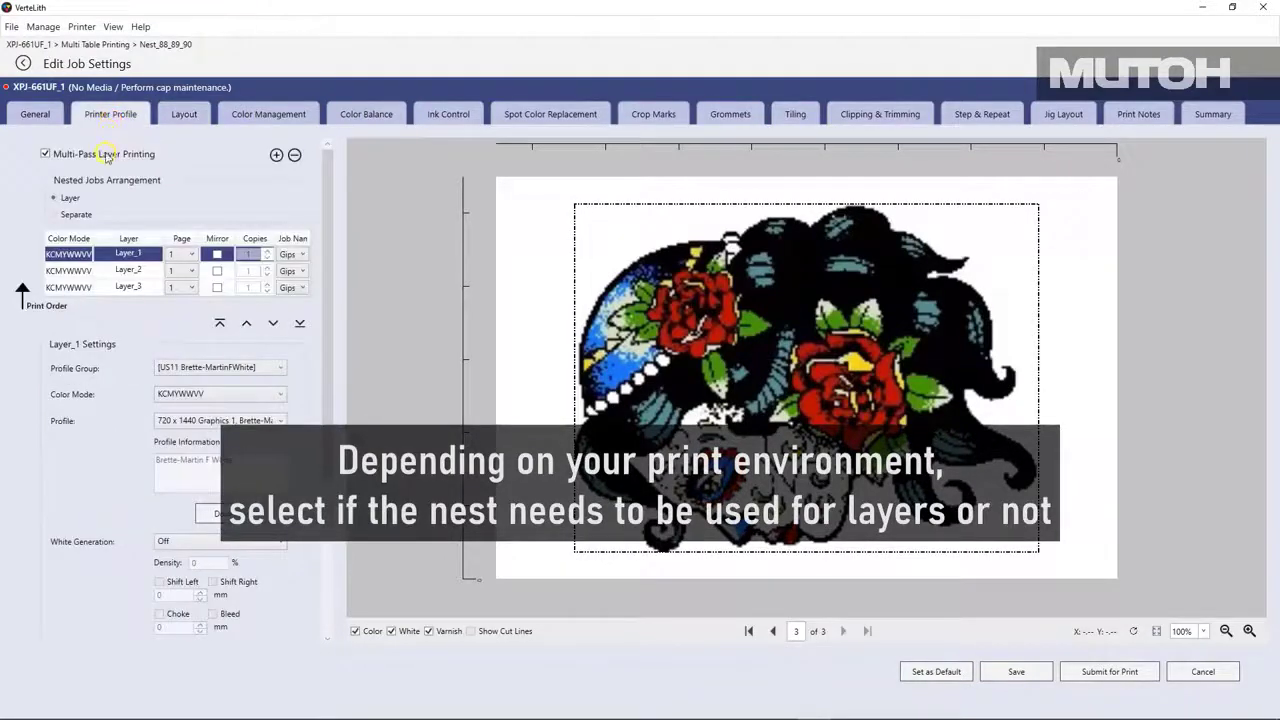
Compare the settings of Layer_1, Layer_2 and Layer_3, ending on Layer_3.
click(148, 270)
click(148, 287)
click(148, 268)
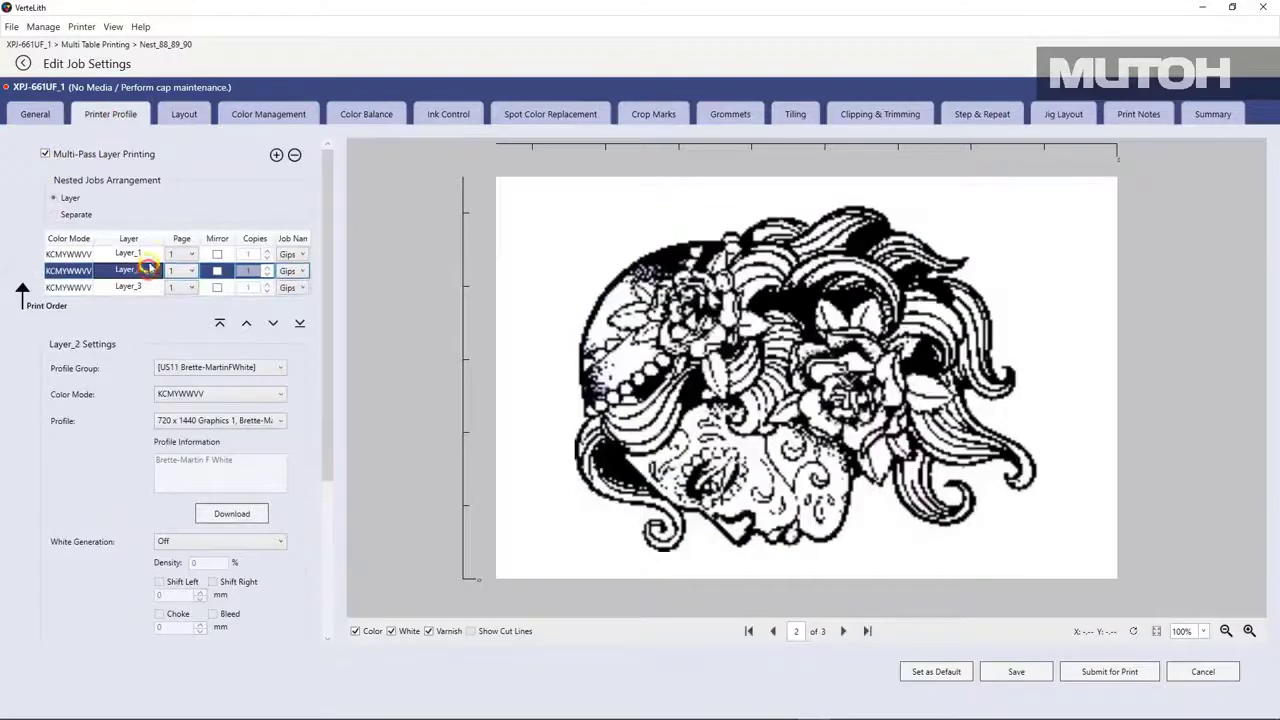
click(148, 256)
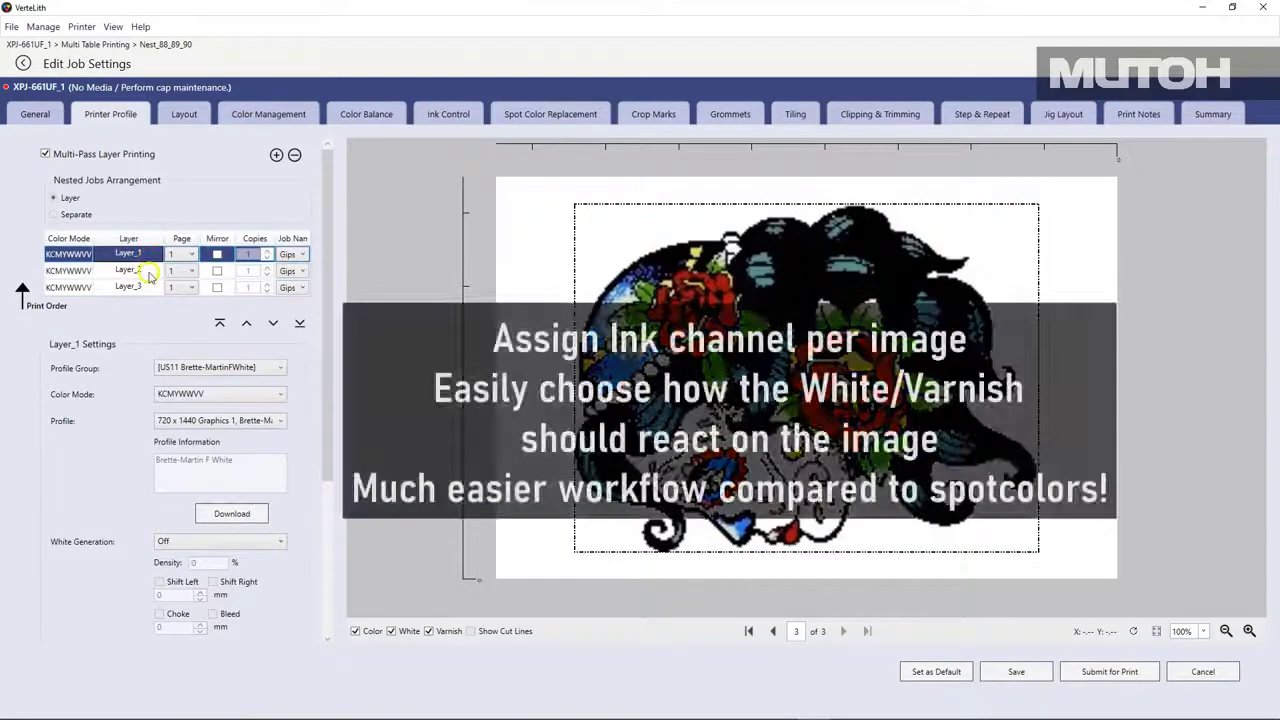
click(148, 271)
click(147, 287)
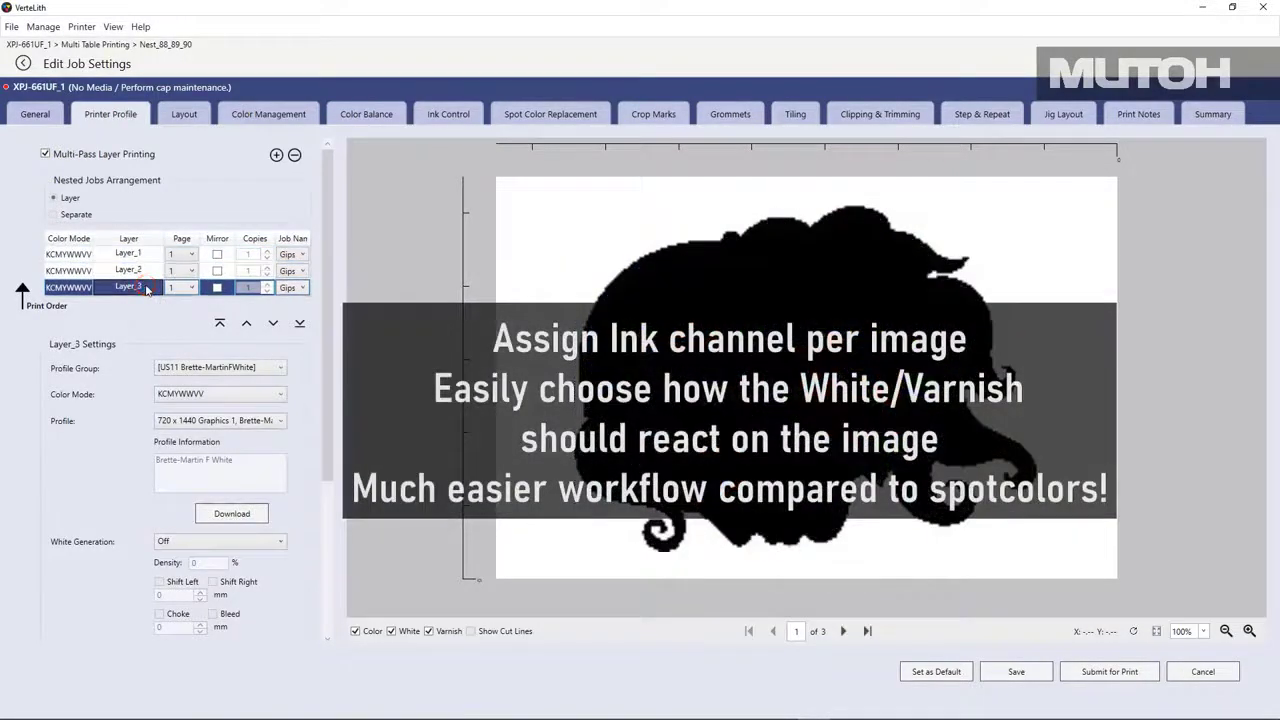
Set Layer_3 to W colour mode with white On Colored Pixels with Specified Density.
click(223, 397)
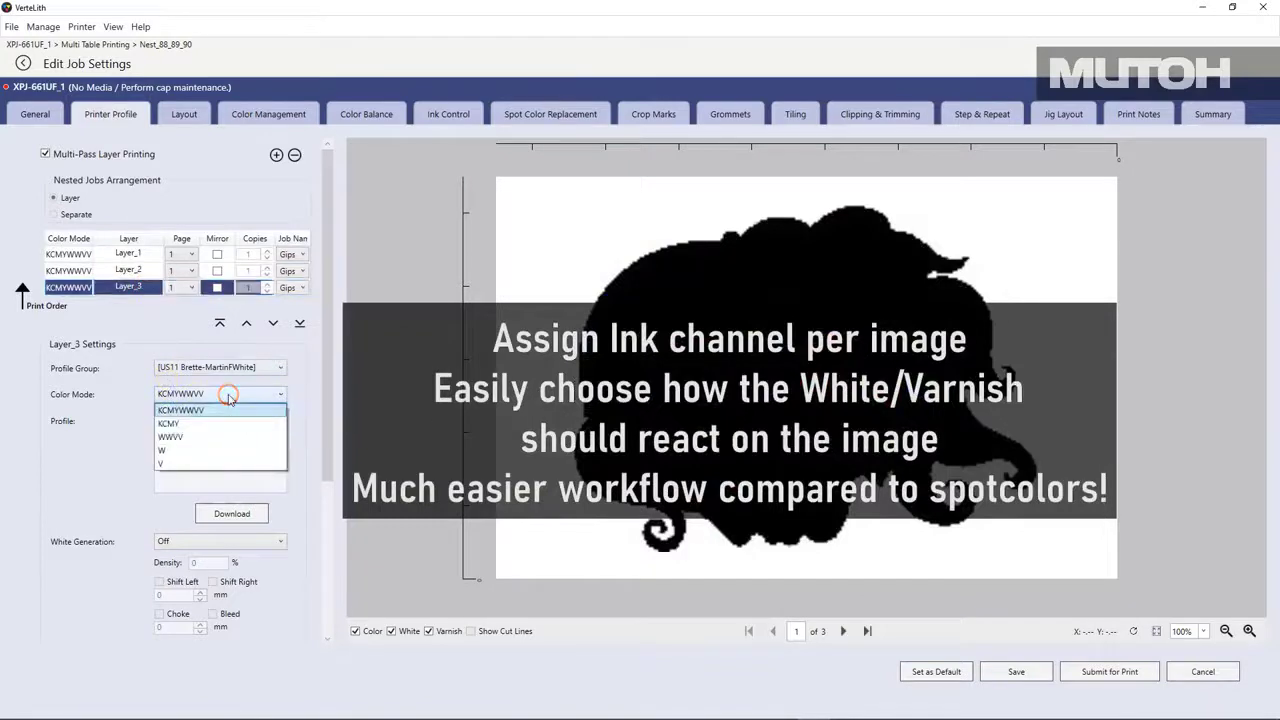
click(164, 452)
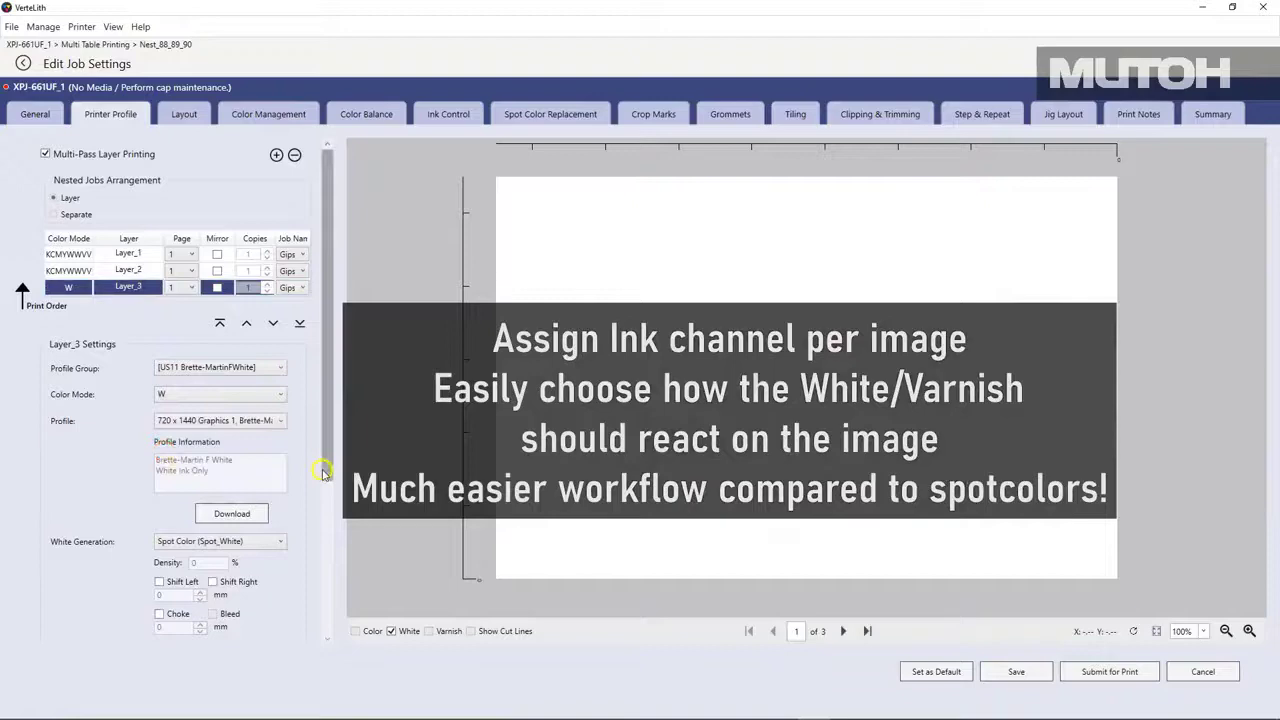
drag(325, 468, 314, 517)
click(250, 463)
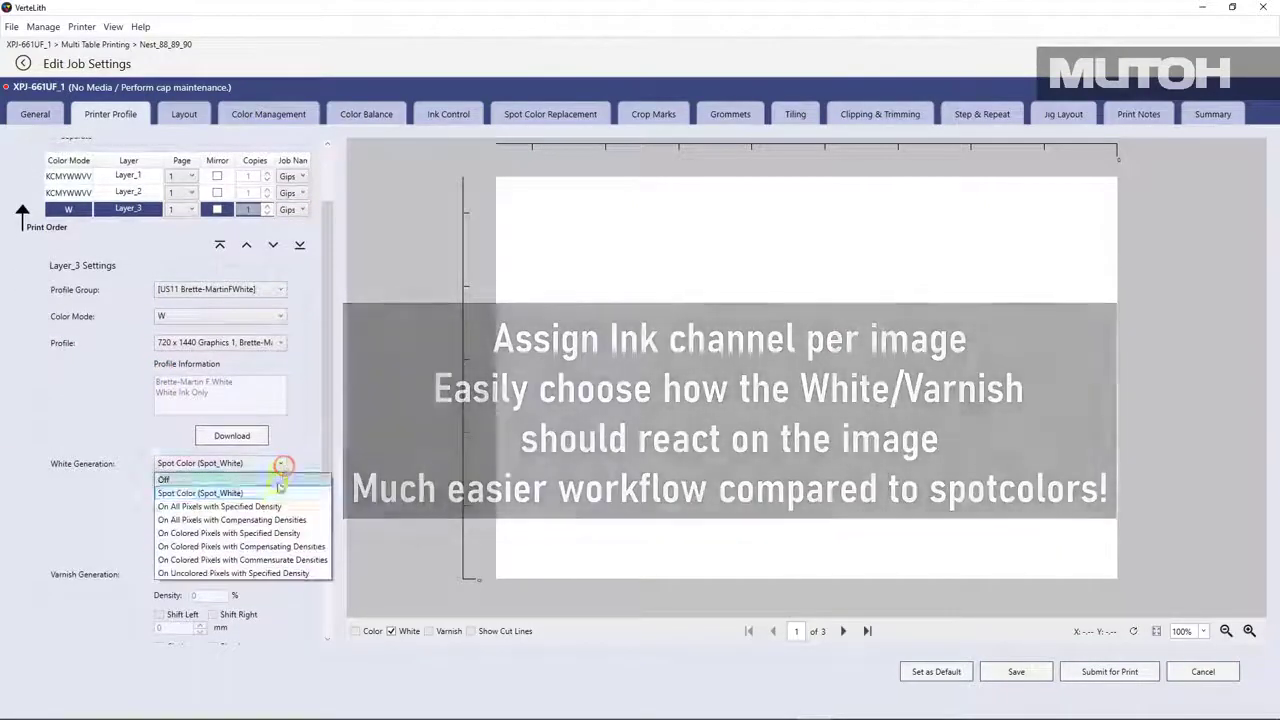
click(262, 534)
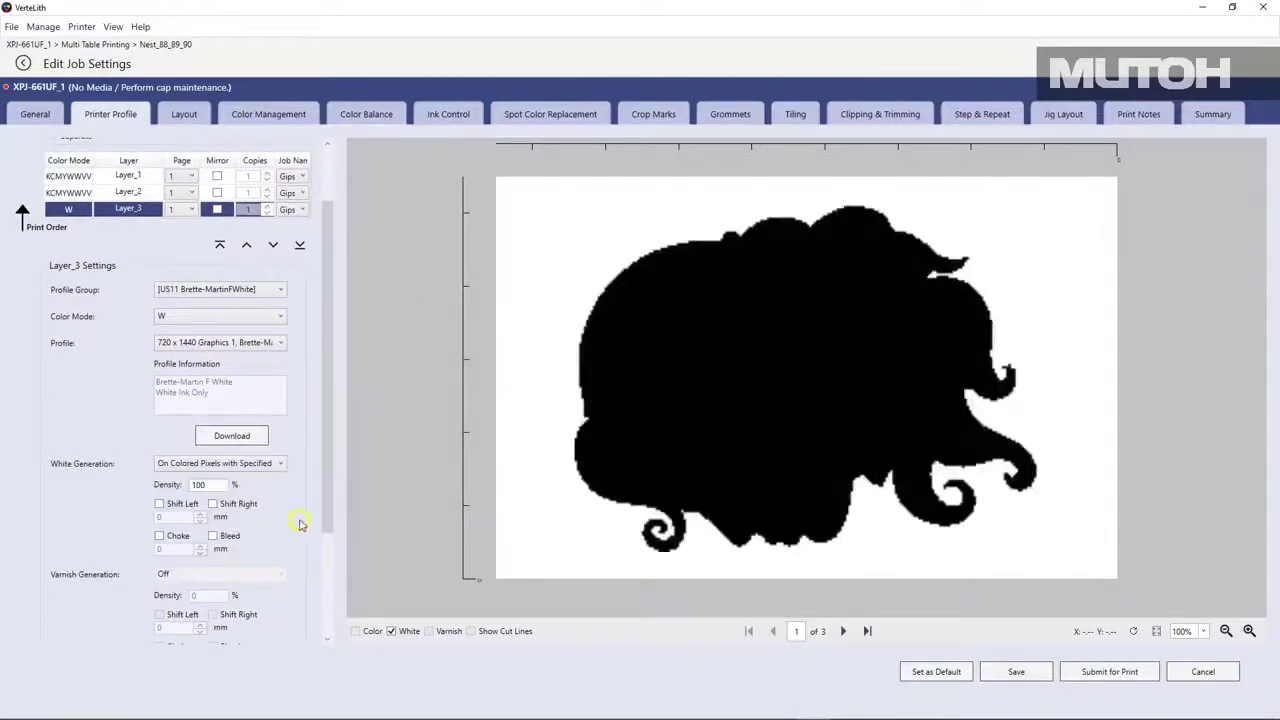
drag(329, 486, 329, 457)
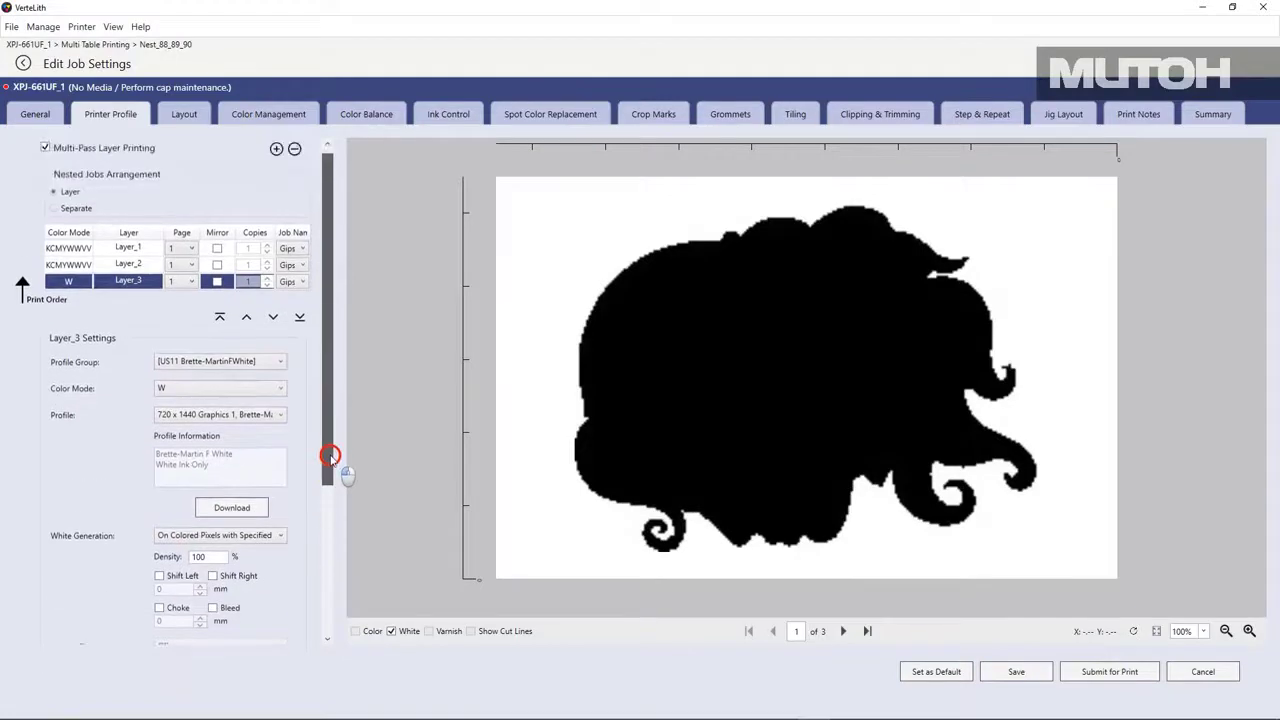
Move Layer_2 above Layer_1 in the print order.
click(137, 265)
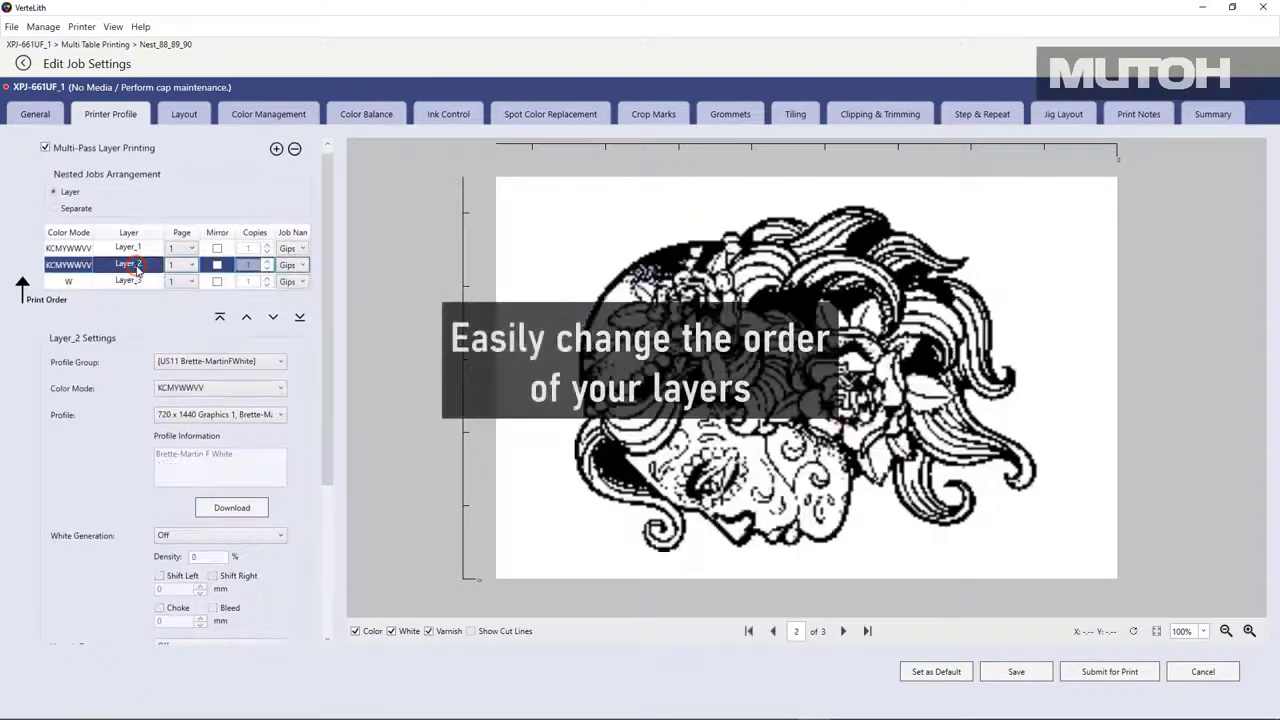
click(249, 319)
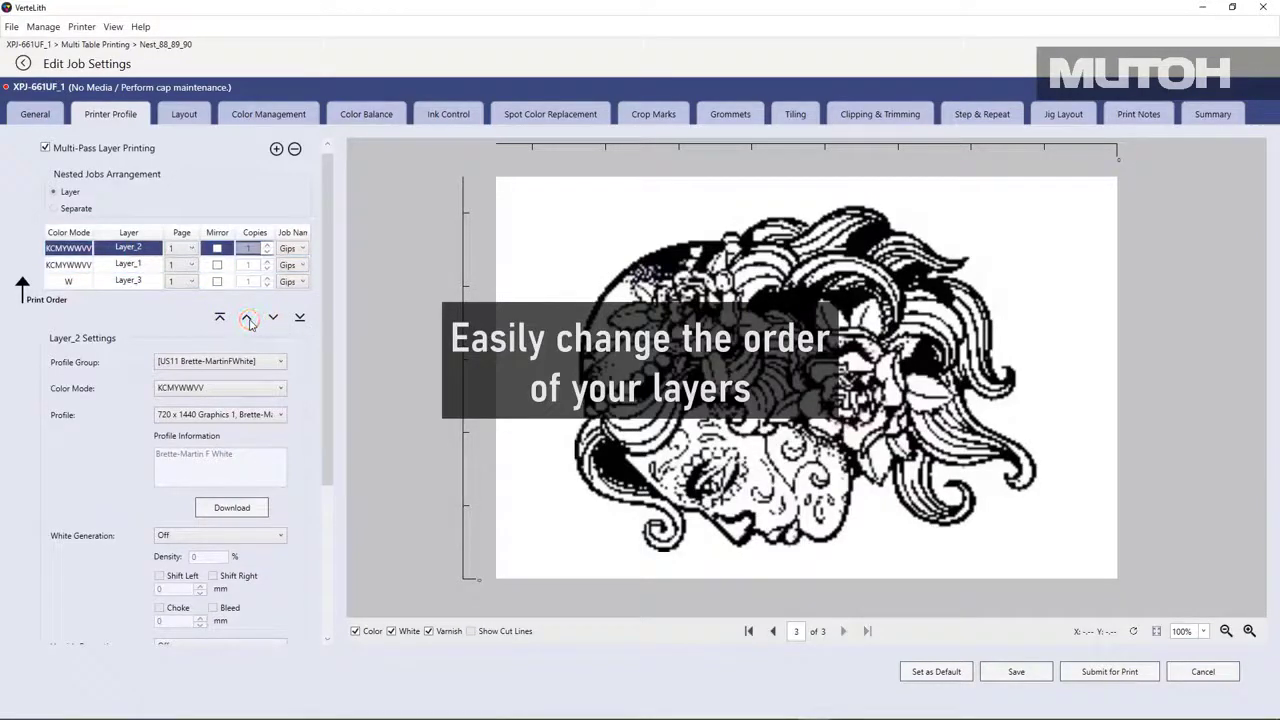
click(143, 266)
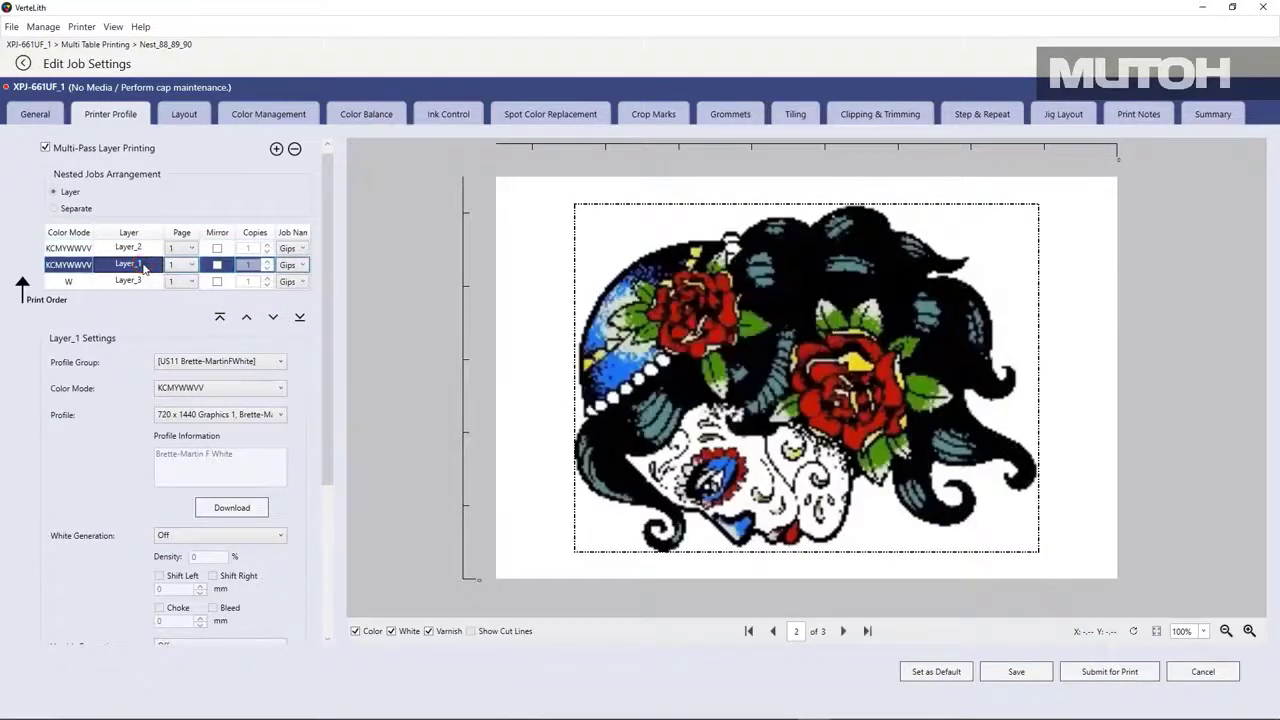
drag(143, 266, 139, 255)
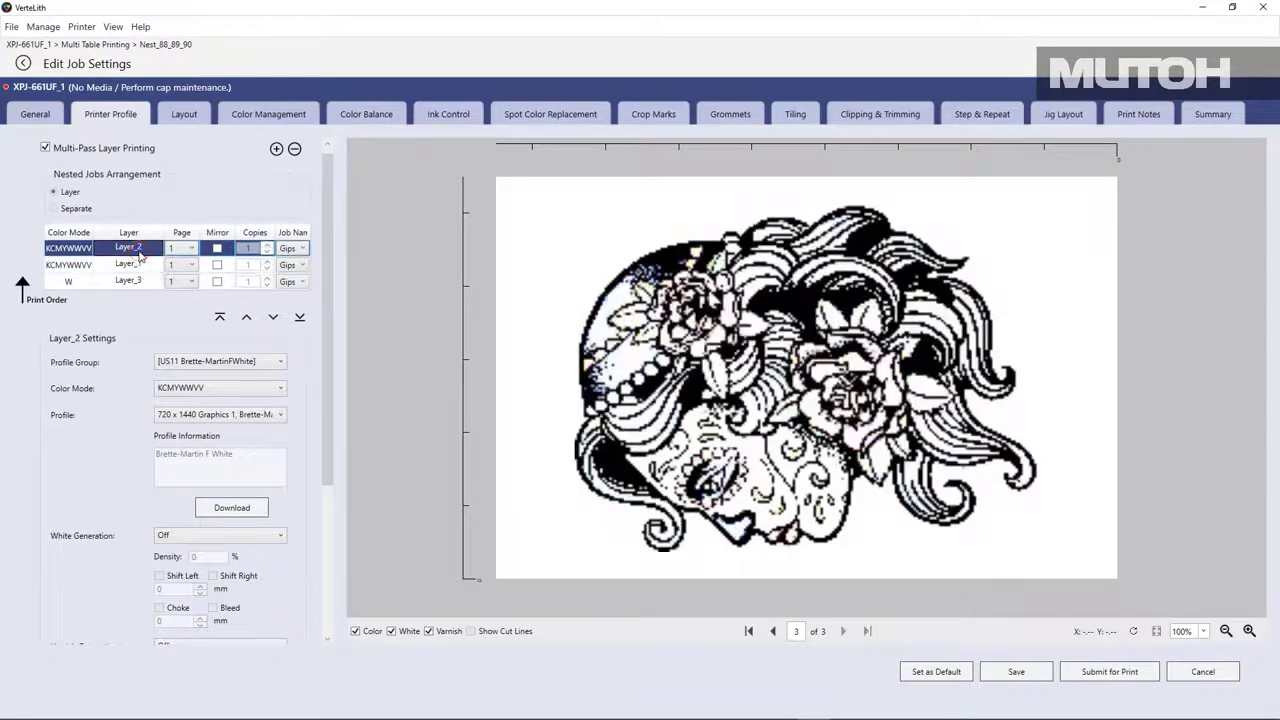
drag(329, 457, 307, 568)
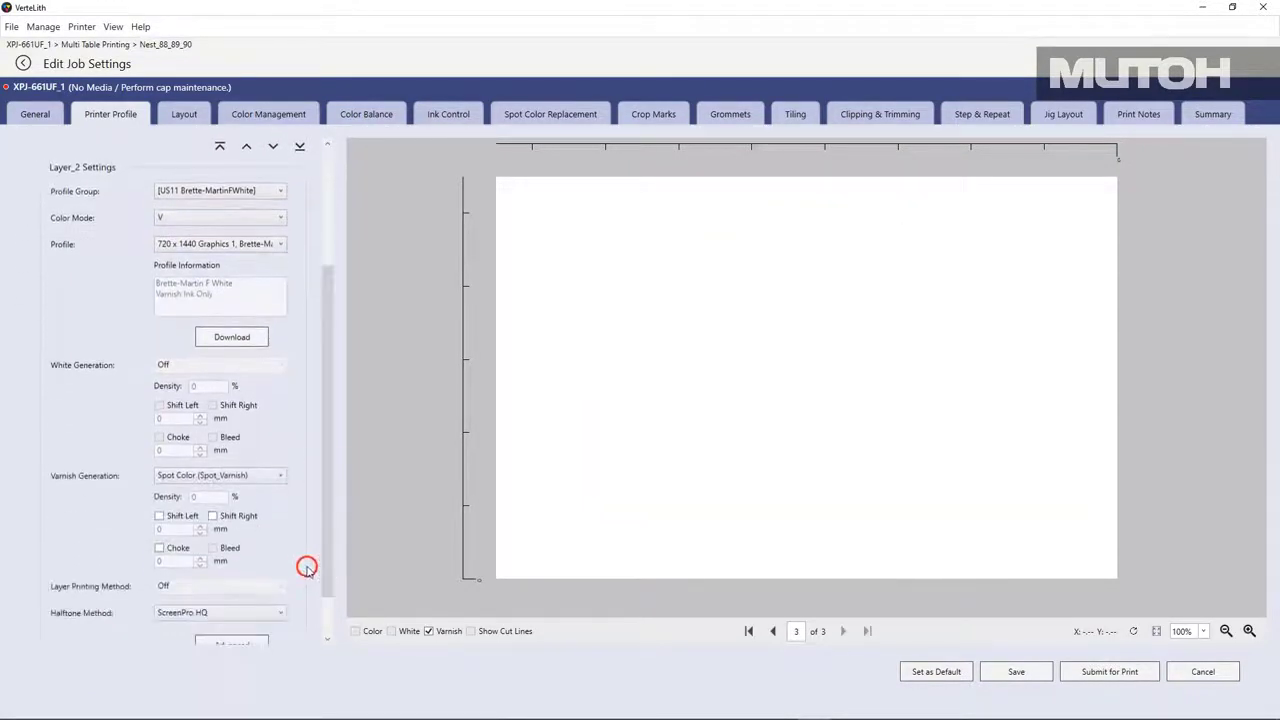
Set Layer_2 varnish to On Colored Pixels with Specified Density and enable Advanced UV control.
click(279, 479)
click(274, 544)
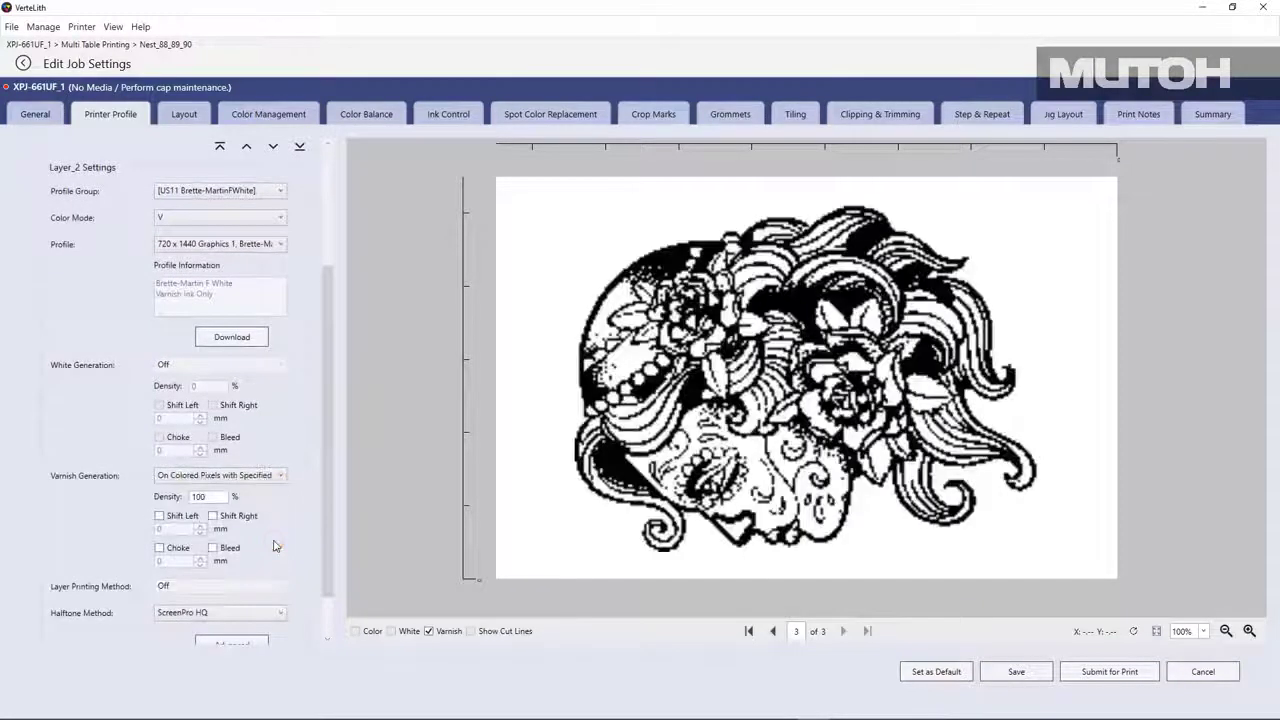
drag(318, 527, 317, 558)
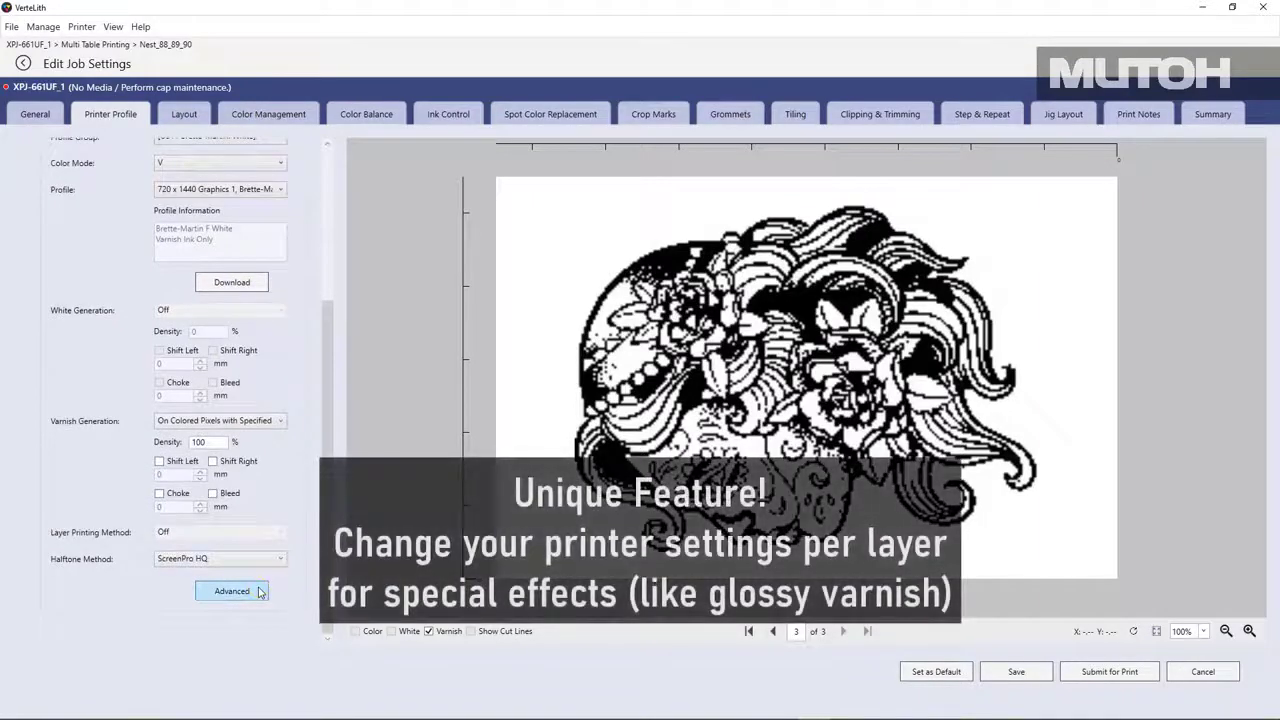
click(258, 592)
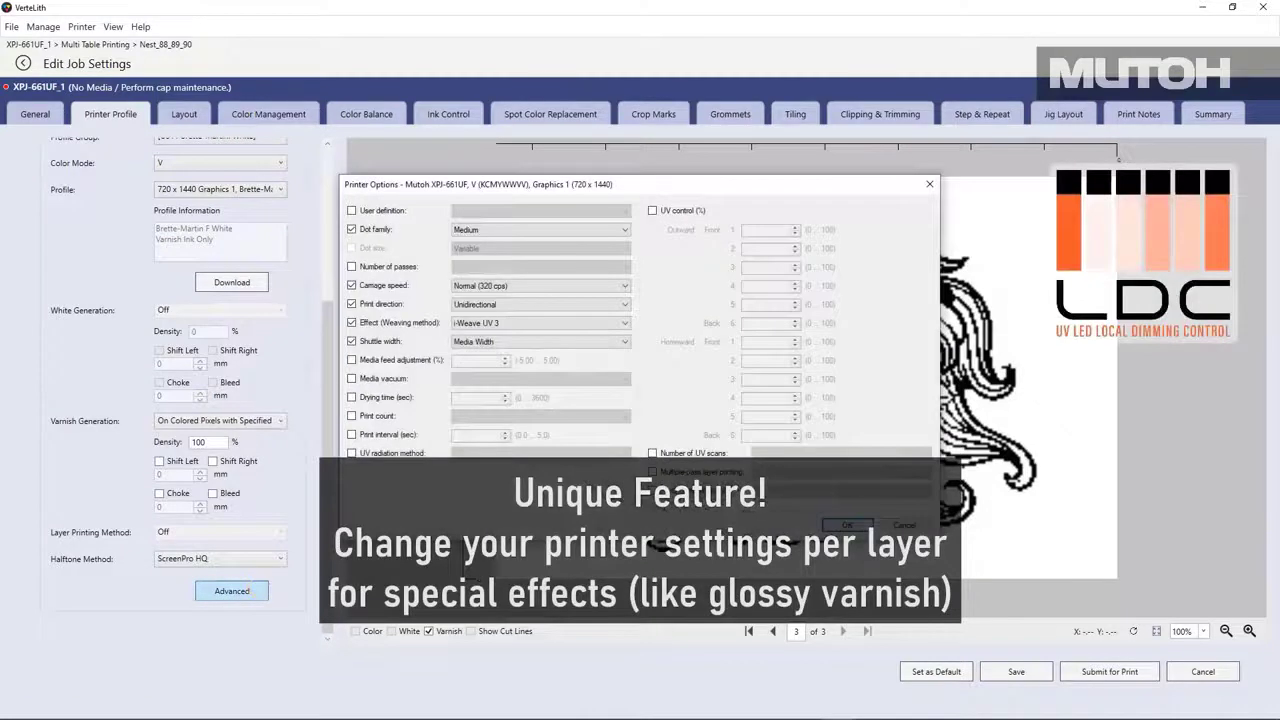
click(653, 212)
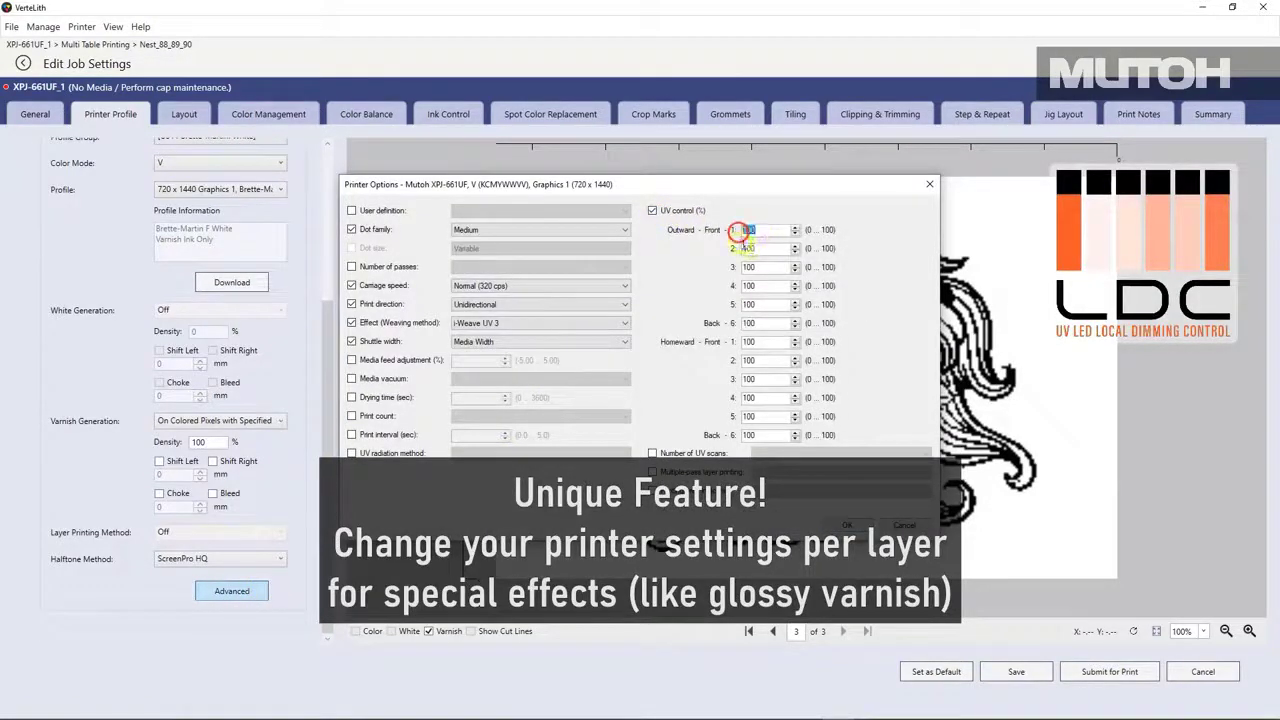
Enter 5 for the Outward UV values 3, 4, 5 and back.
double_click(750, 249)
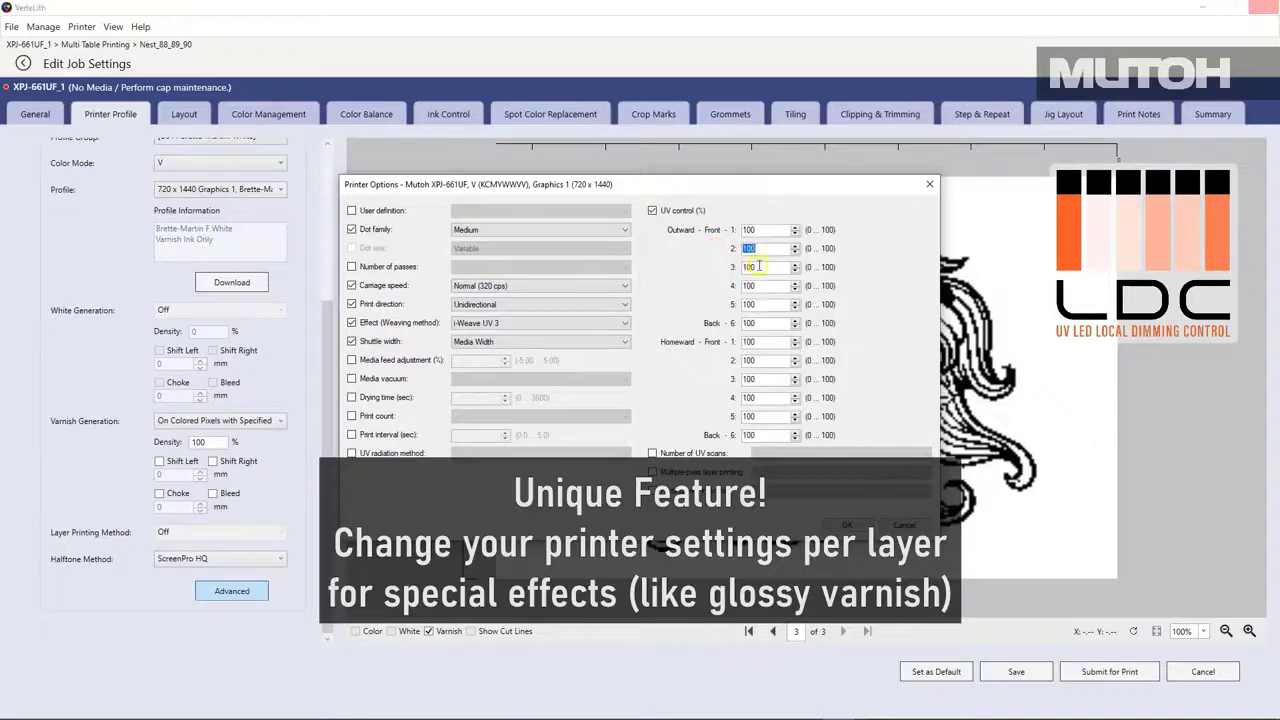
double_click(752, 267)
text(5)
double_click(750, 286)
text(5)
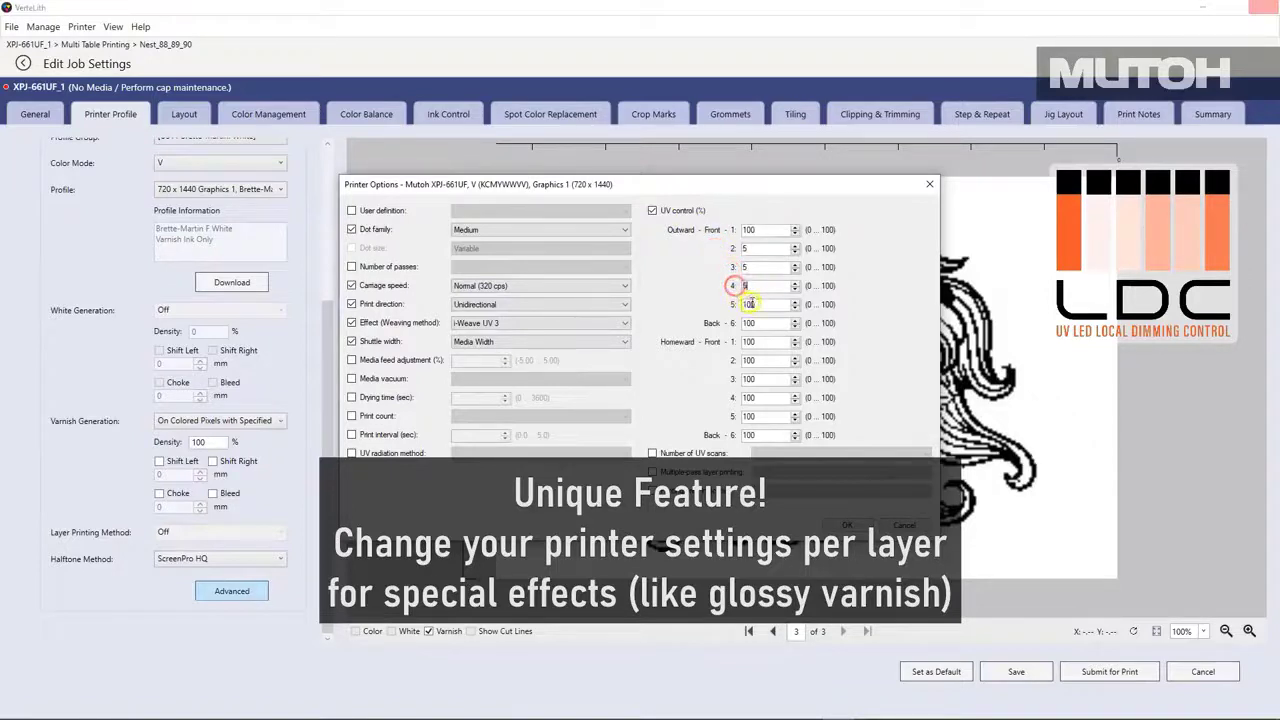
double_click(745, 305)
text(5)
double_click(748, 323)
text(5)
Set all six Homeward UV values to 0 and confirm with OK.
double_click(740, 342)
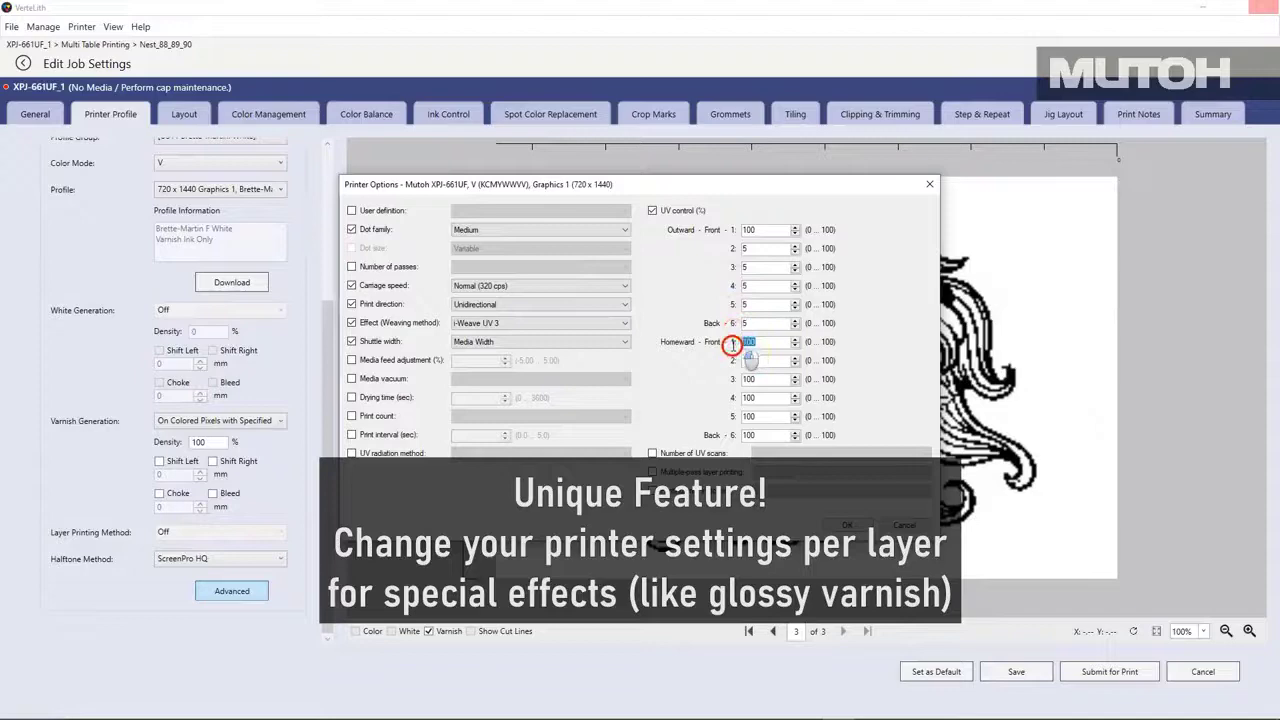
text(0)
double_click(750, 361)
text(0)
double_click(750, 380)
text(0)
double_click(748, 398)
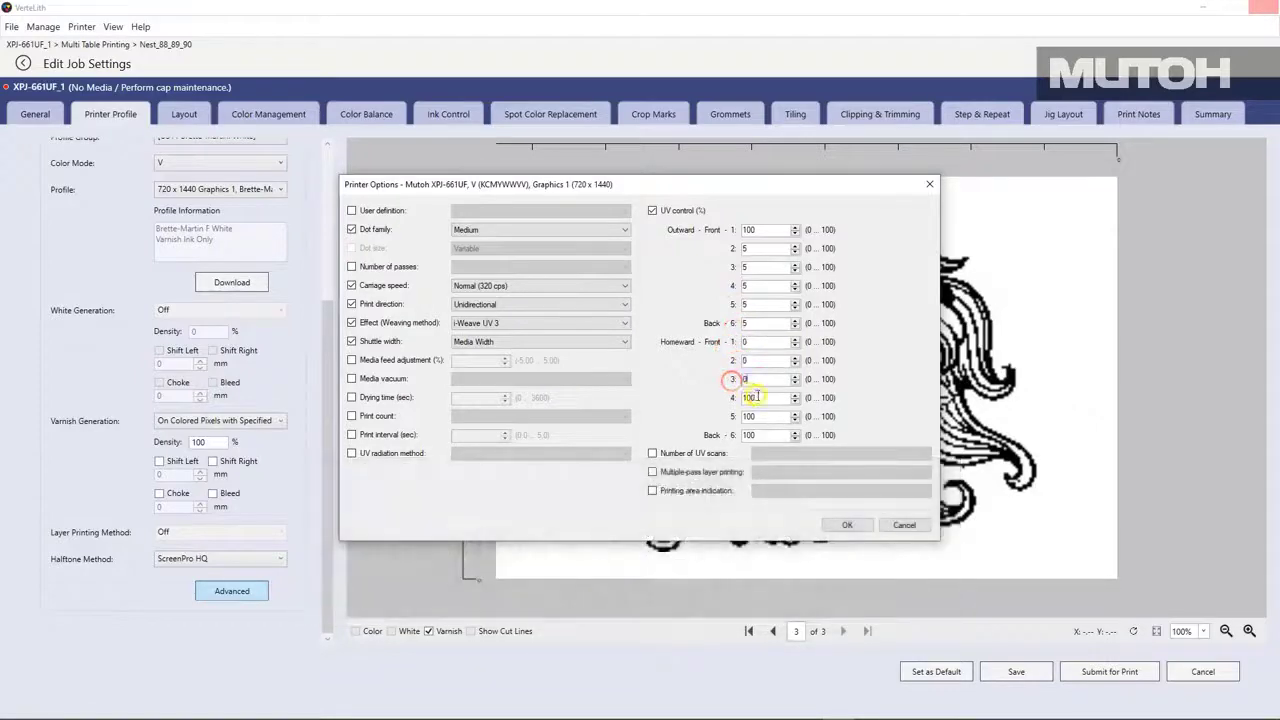
text(0)
double_click(752, 417)
text(0)
double_click(745, 436)
text(0)
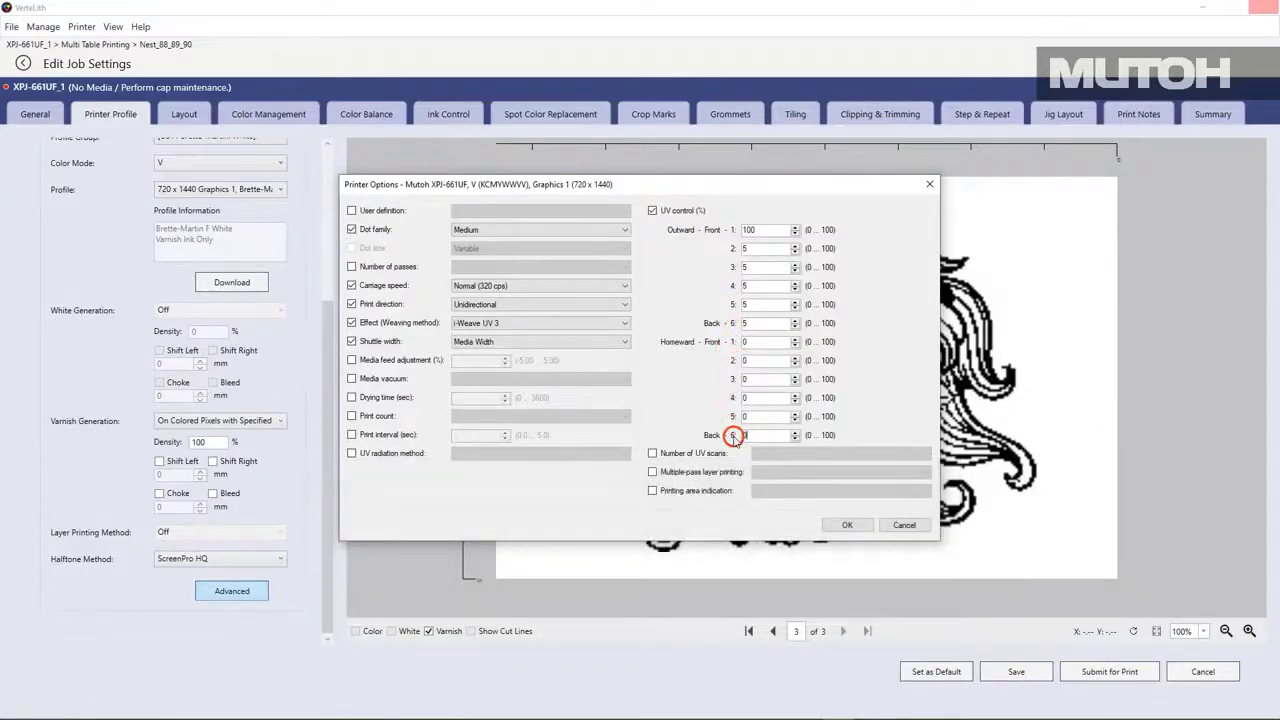
click(843, 523)
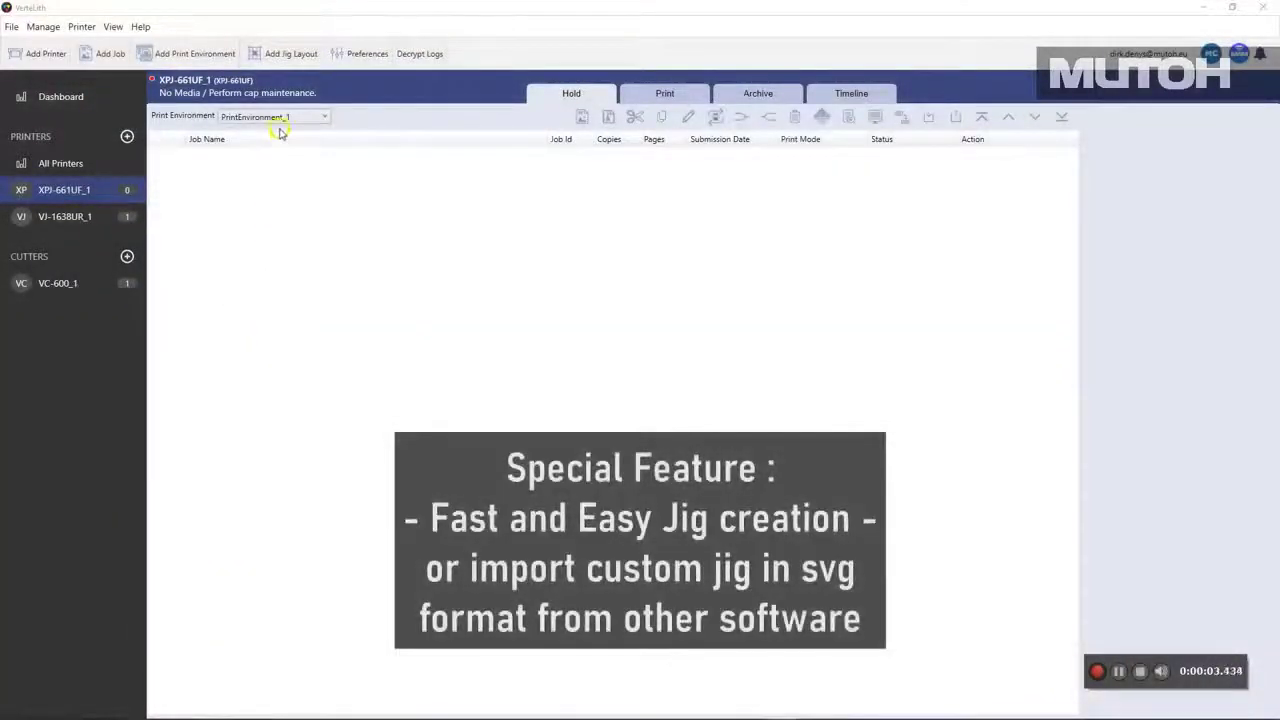
Create a jig layout named Namecards DDS via Add Jig Layout.
click(295, 56)
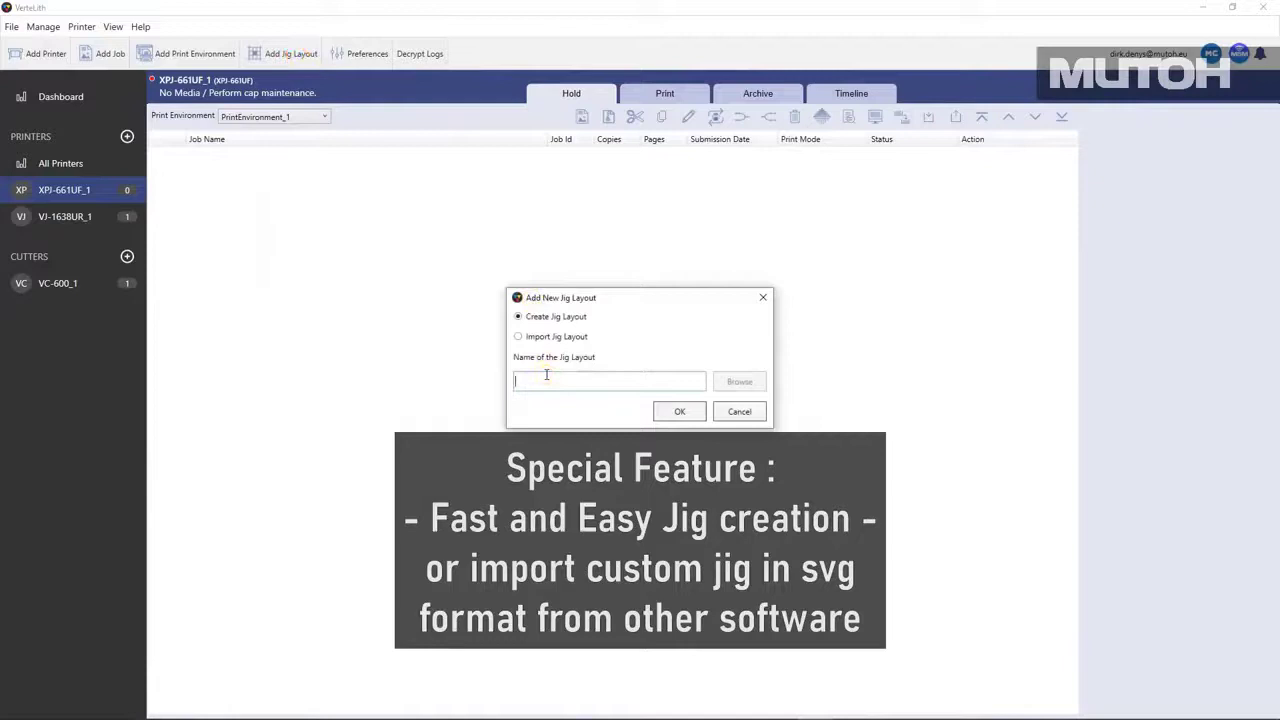
text(n4)
text(mecards)
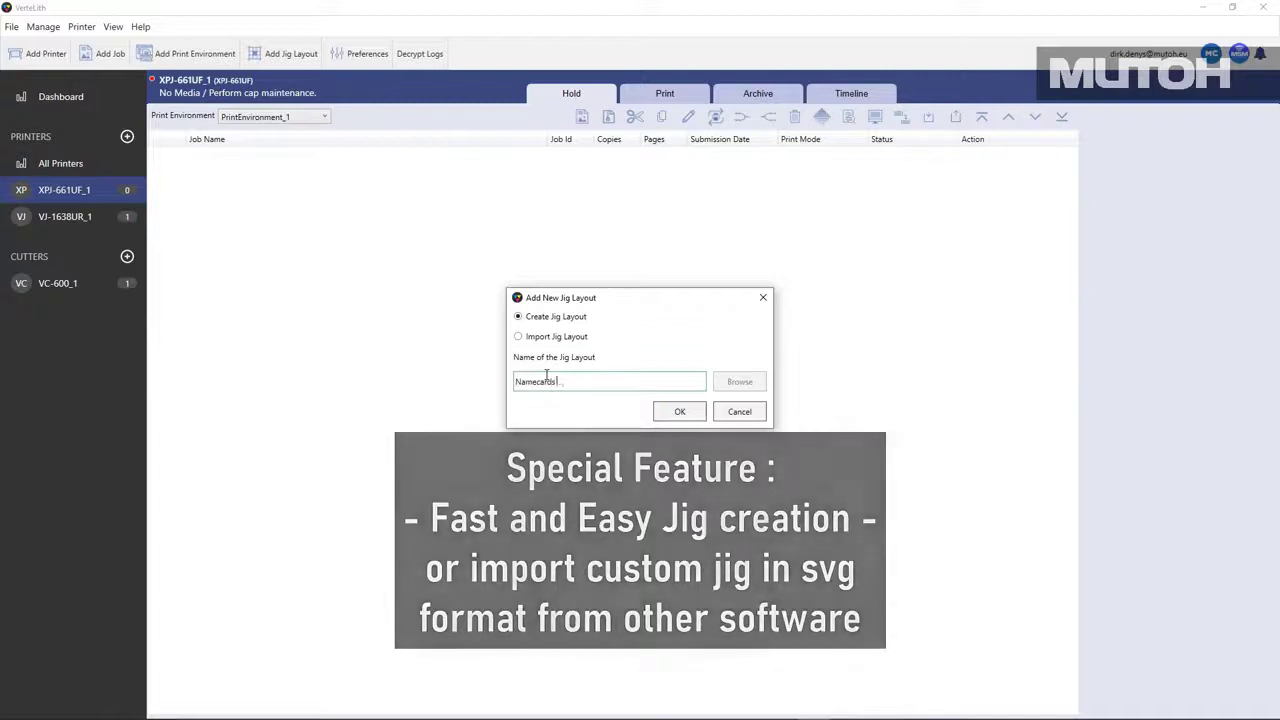
text( DDS)
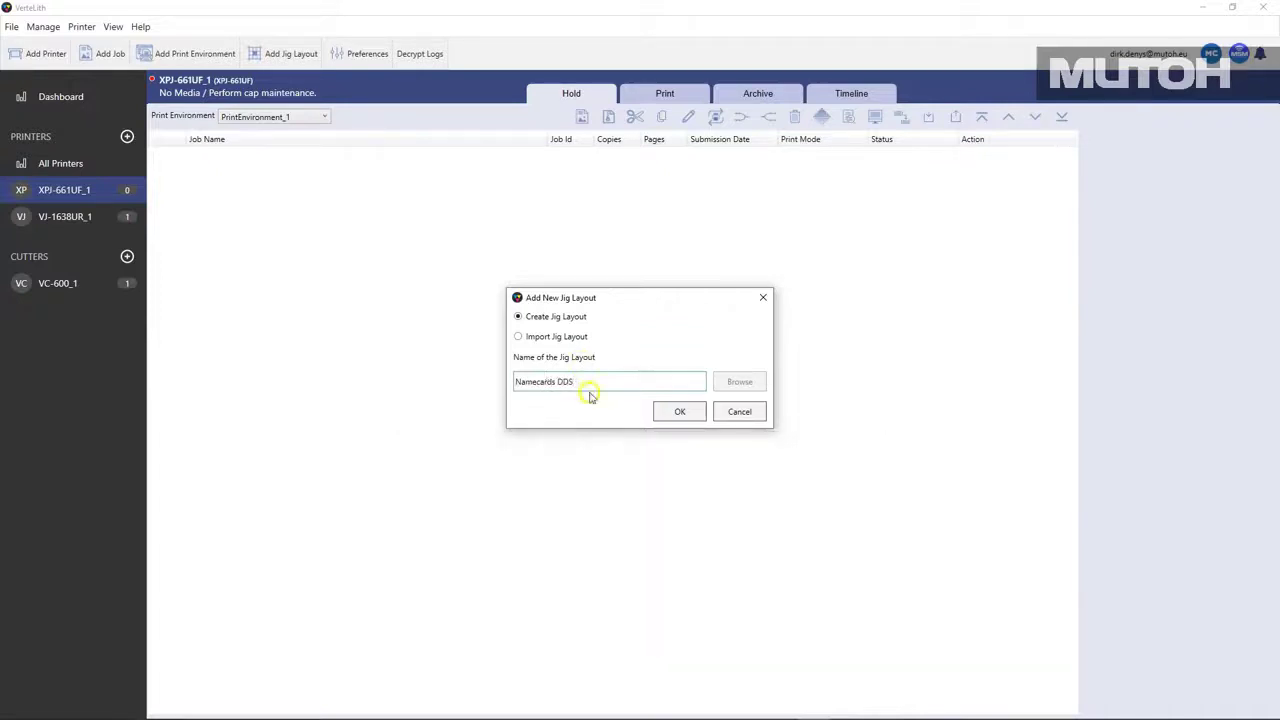
click(682, 416)
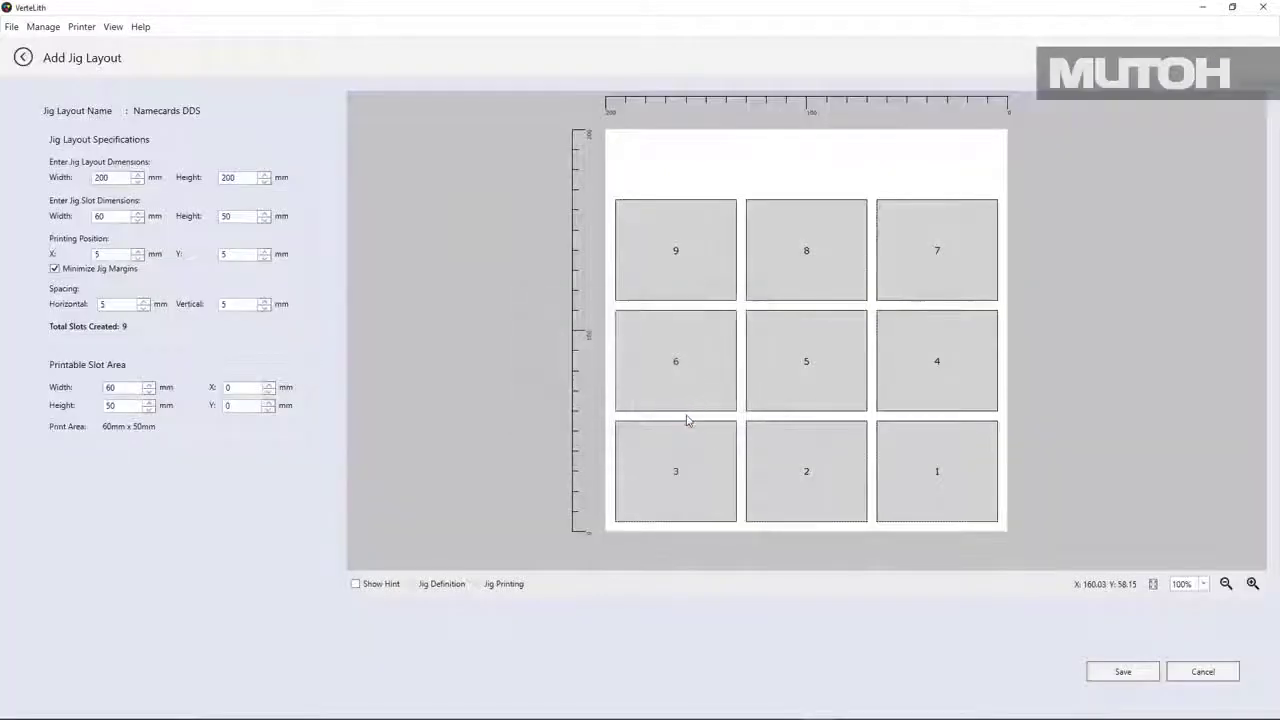
Set the jig width to 295 mm and slot height to 55 mm.
double_click(115, 178)
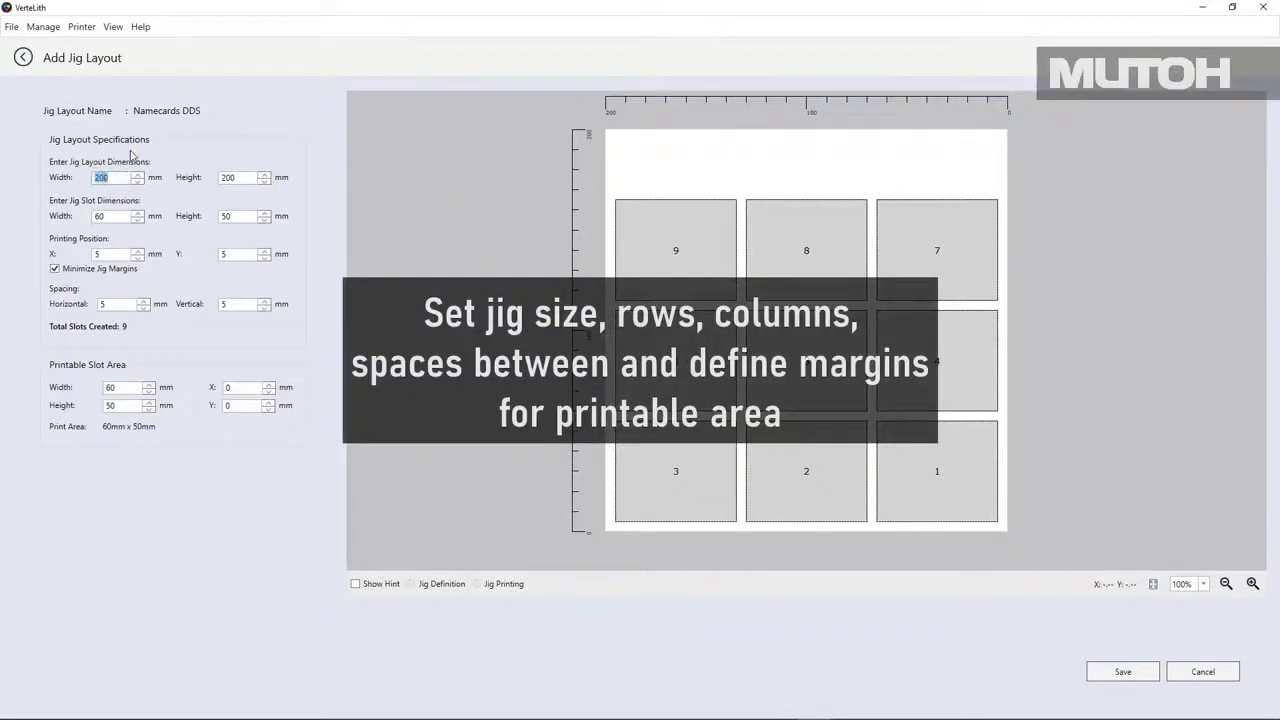
key(Tab)
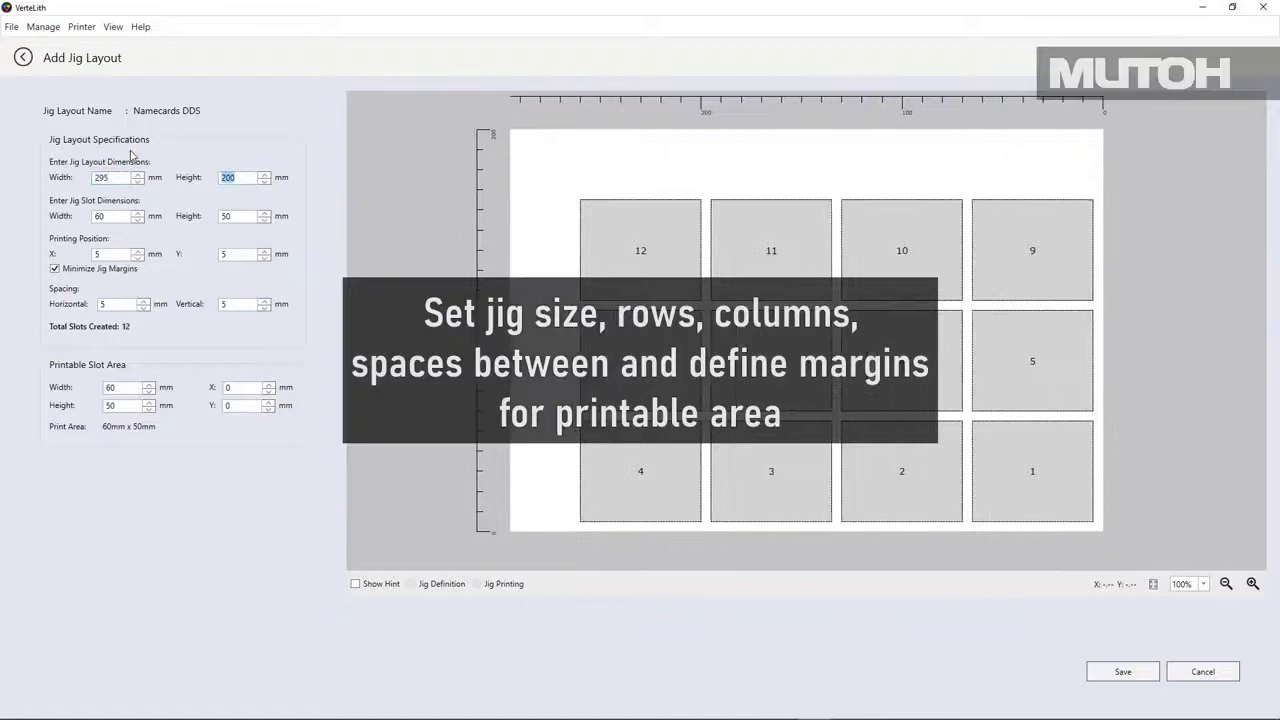
double_click(112, 215)
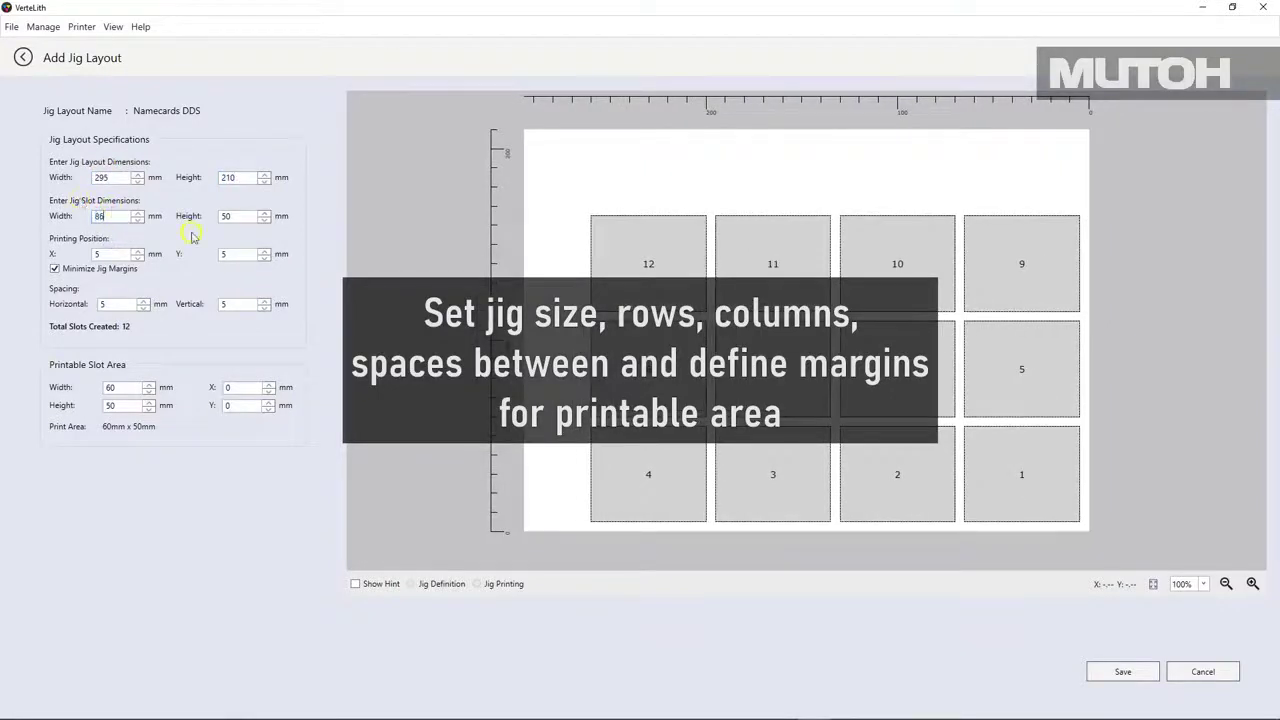
double_click(226, 216)
text(55)
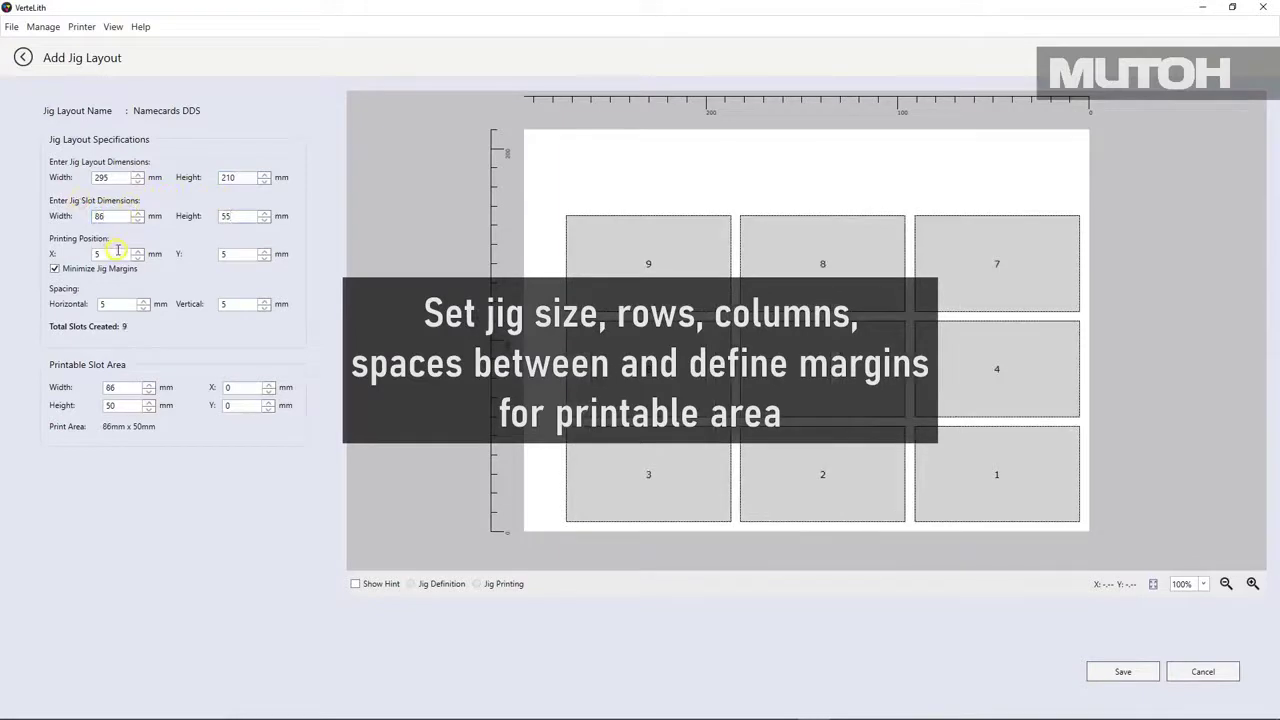
Set the printable slot area to 80 × 49 mm, offset 3 mm on X and Y.
click(147, 391)
click(147, 391)
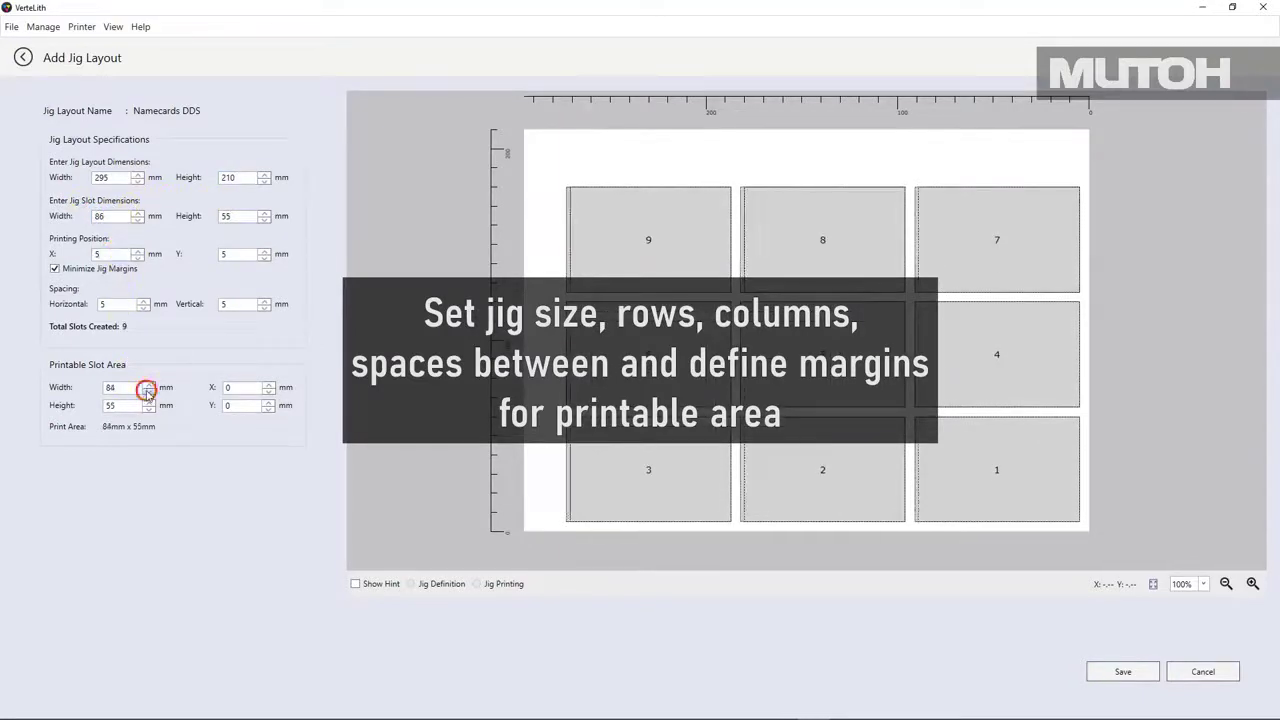
double_click(147, 391)
double_click(147, 391)
double_click(148, 409)
double_click(148, 409)
double_click(148, 409)
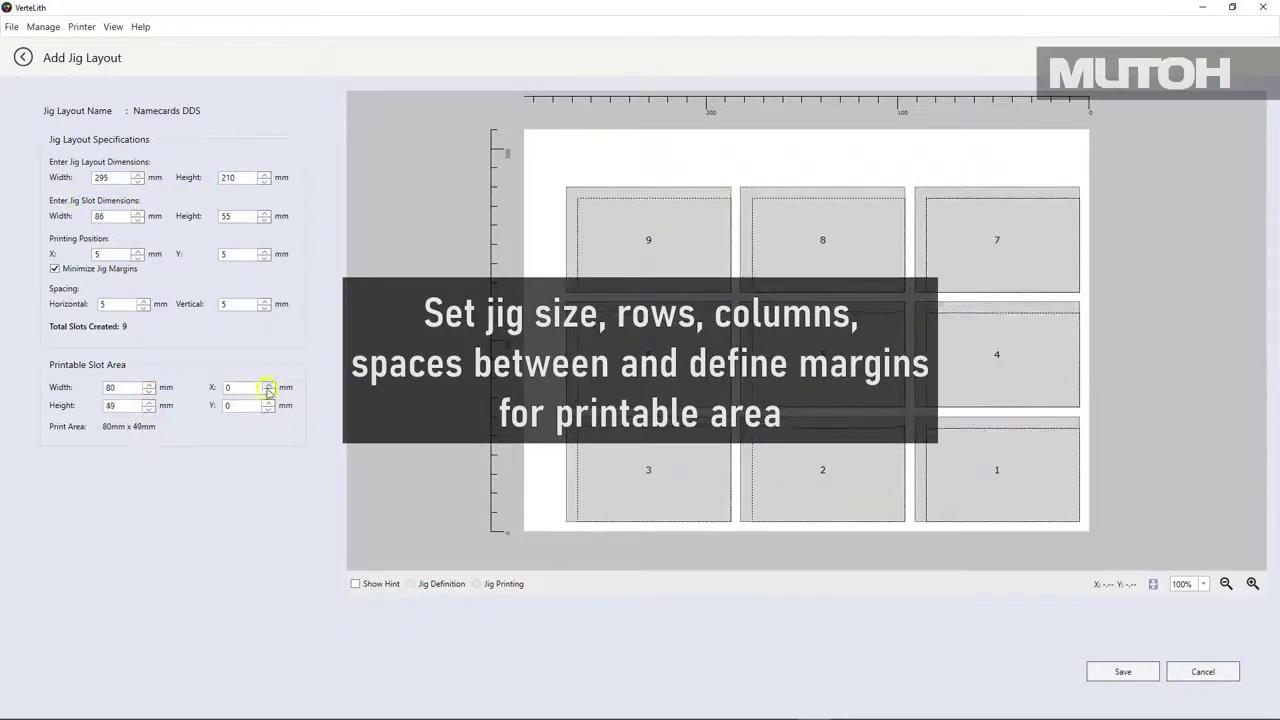
triple_click(268, 387)
triple_click(268, 402)
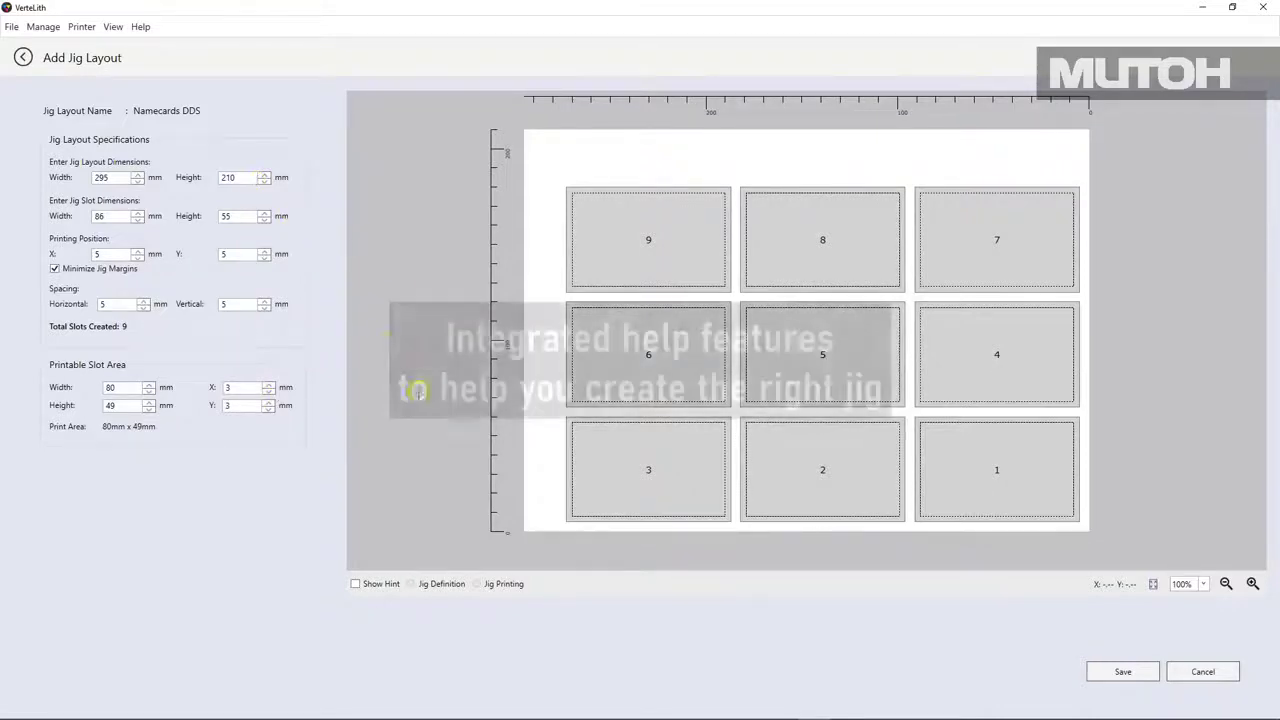
Show the Jig Definition and Jig Printing hint diagrams, then hide them again.
click(355, 583)
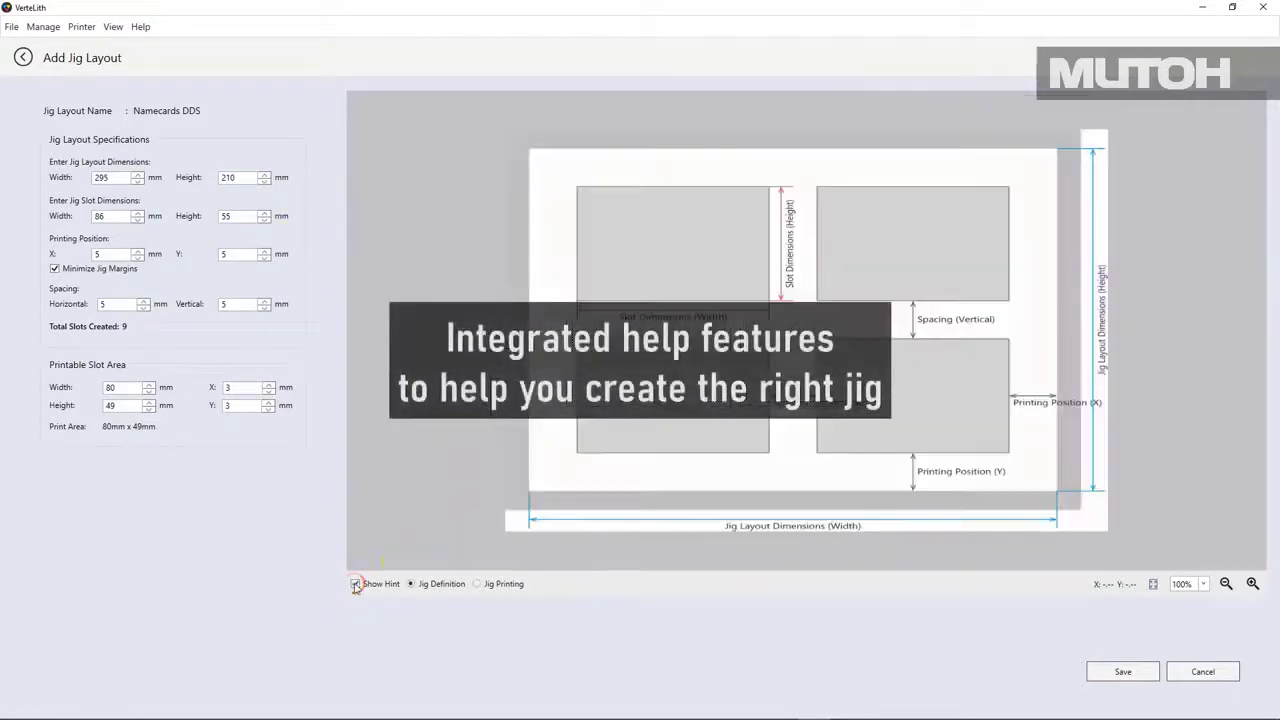
click(478, 584)
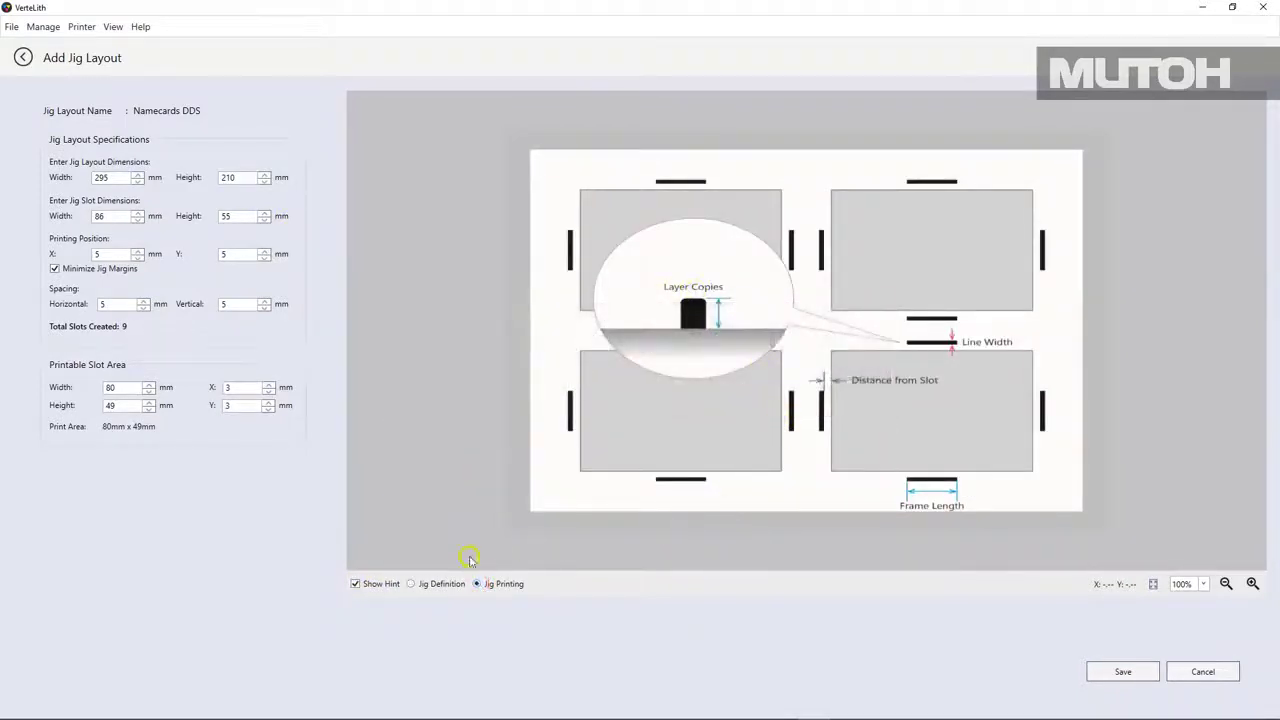
click(410, 584)
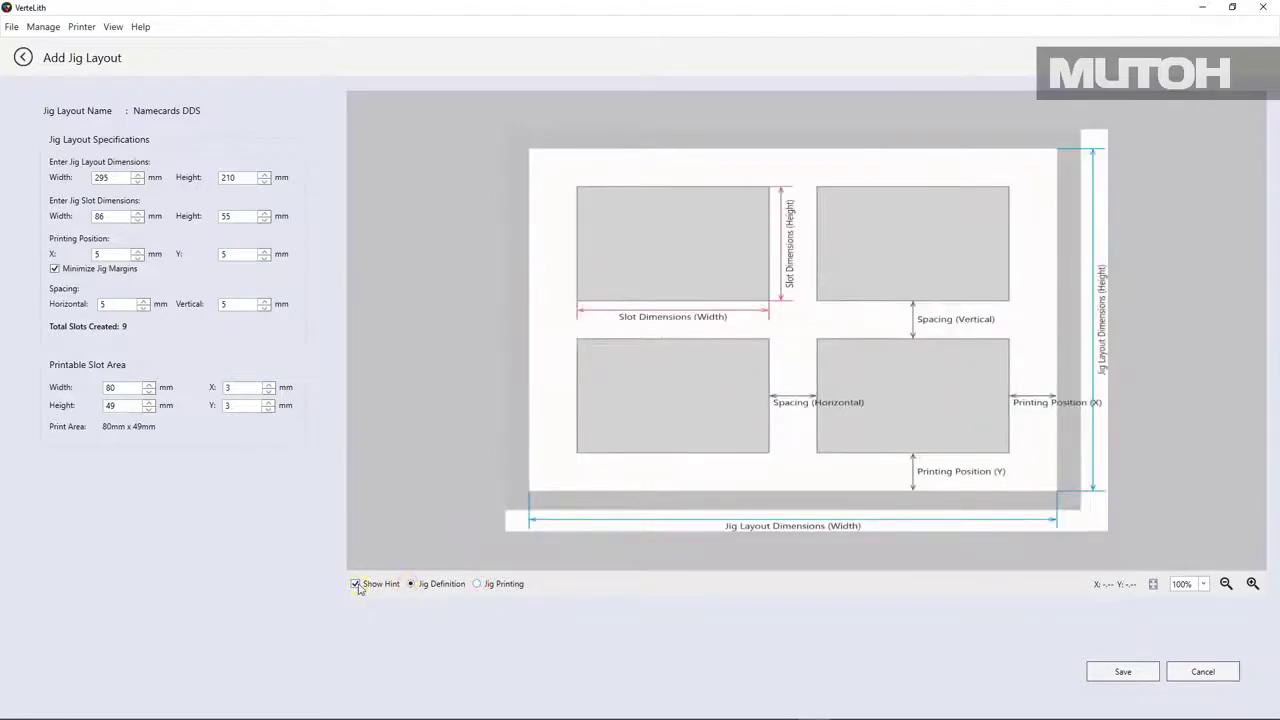
click(356, 584)
Save the Namecards DDS layout and select it under Manage > Jig Layout.
click(1121, 673)
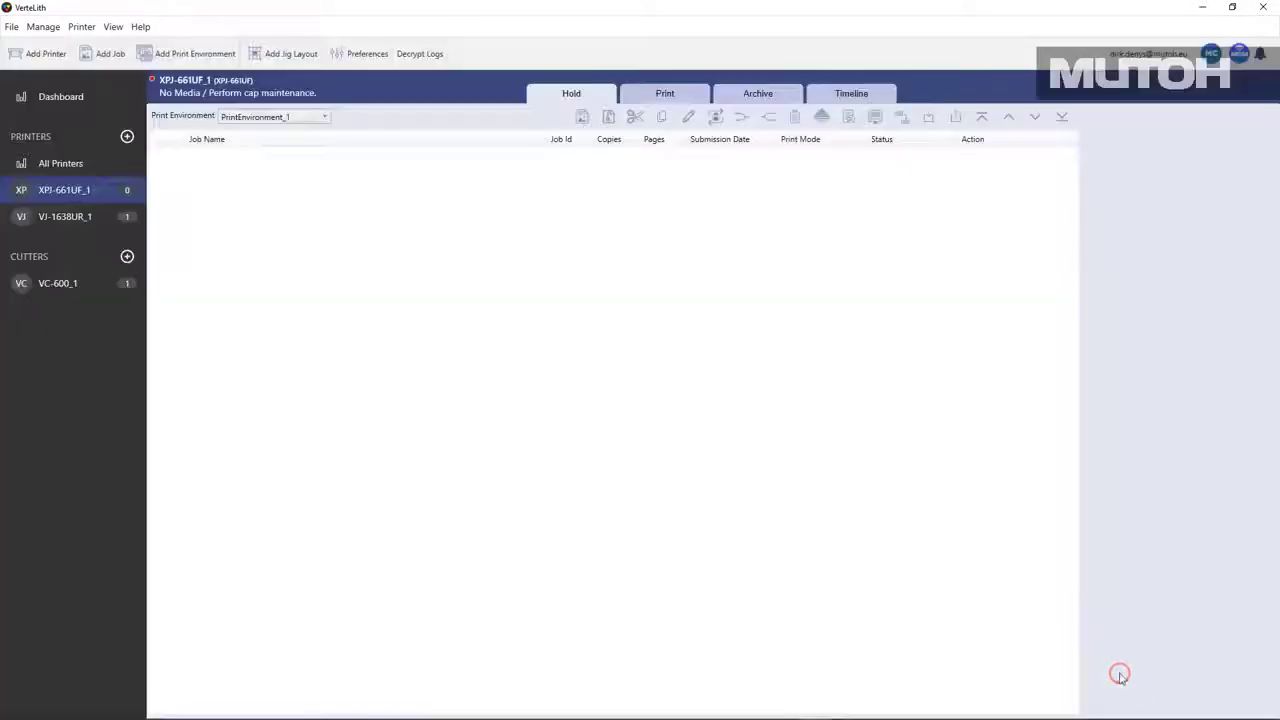
click(43, 26)
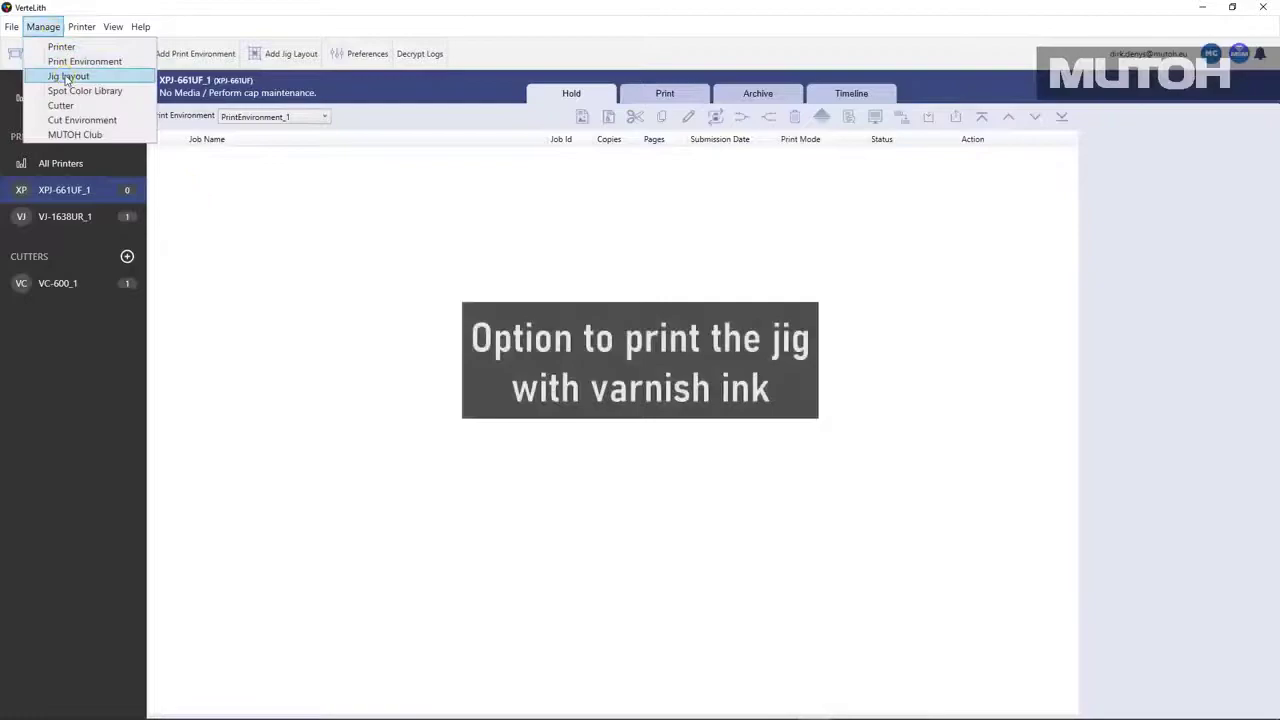
click(67, 77)
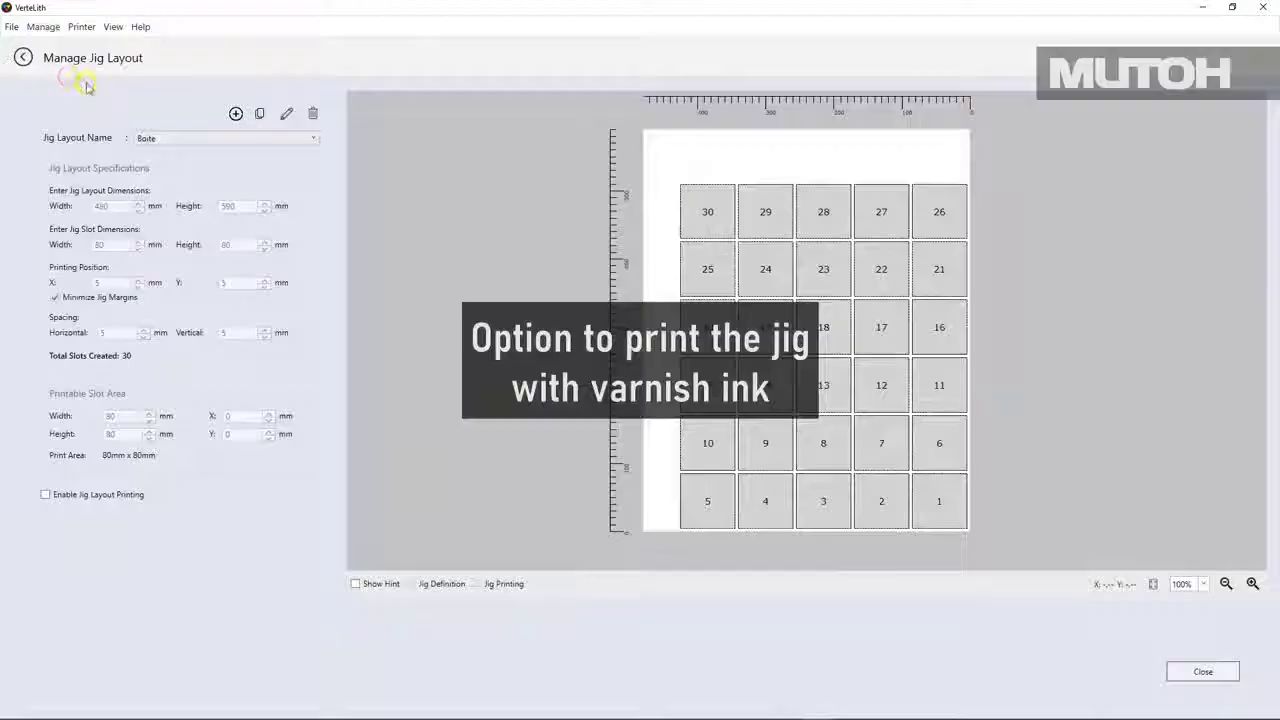
click(250, 138)
click(187, 219)
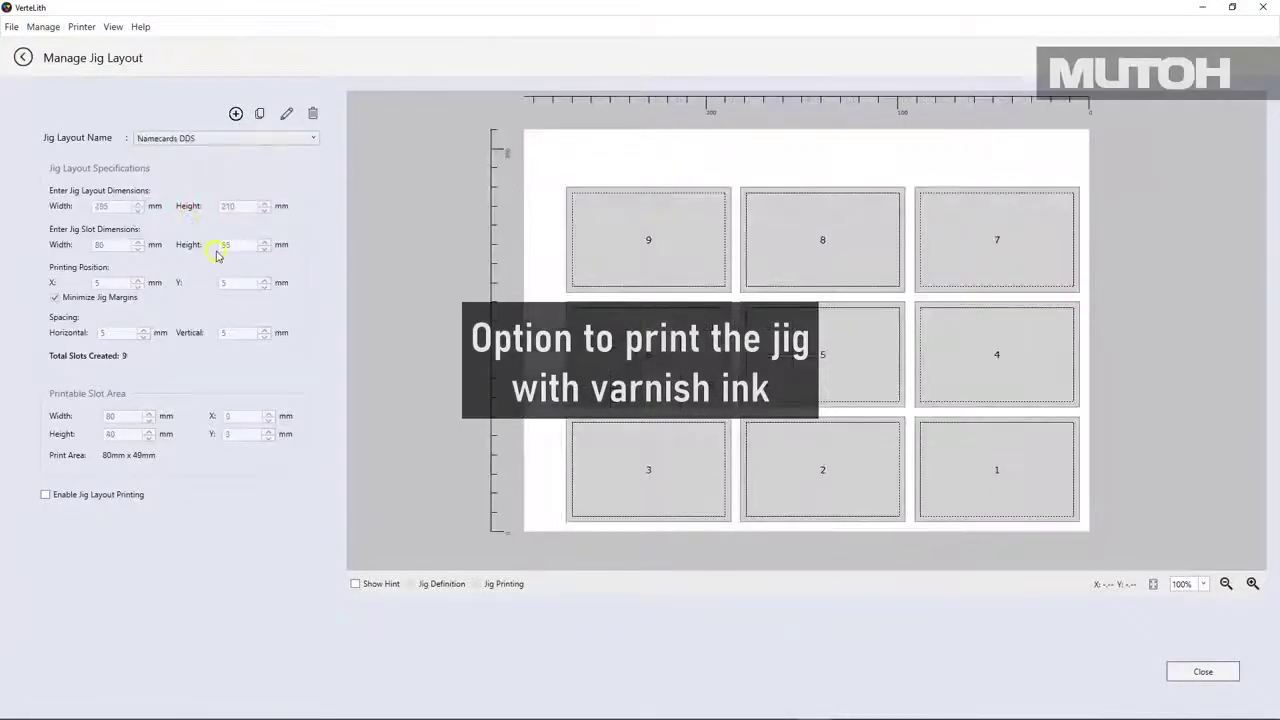
Print the jig outline with rectangle frames and slot numbers, submitting it to print.
click(46, 495)
click(55, 538)
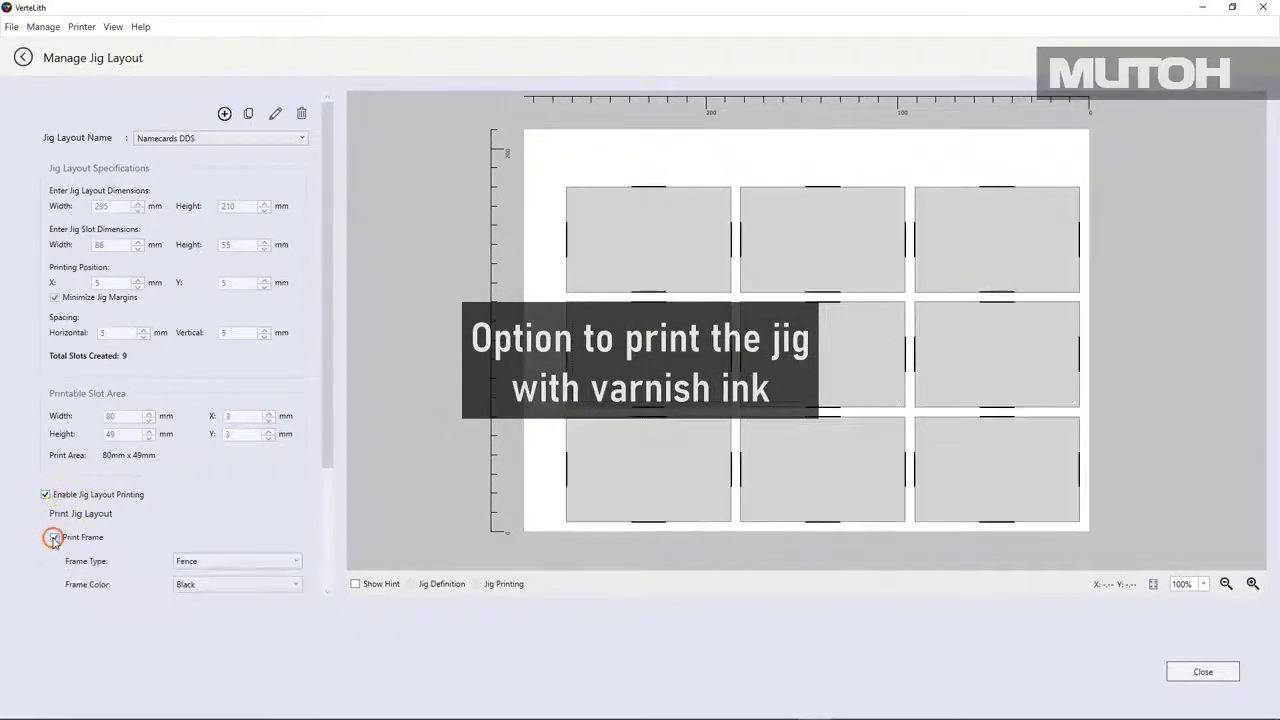
scroll(175, 548, down, 2)
click(216, 467)
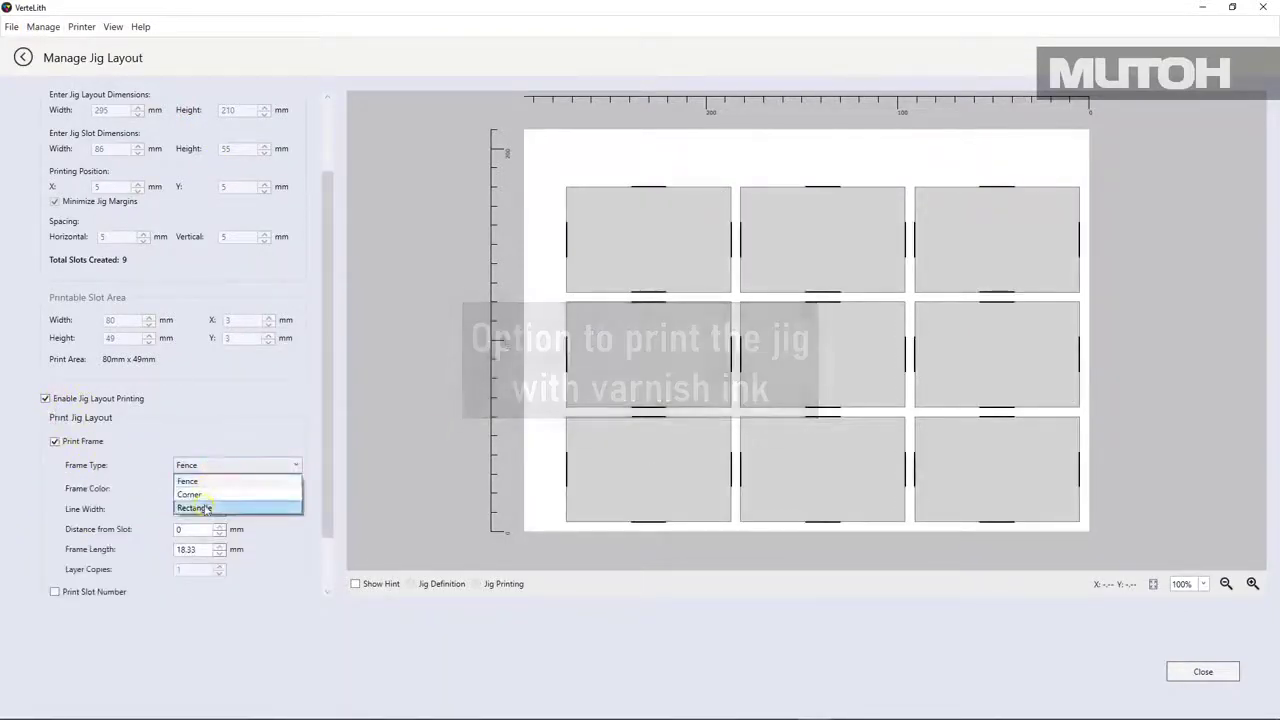
click(195, 508)
scroll(100, 542, down, 1)
click(55, 541)
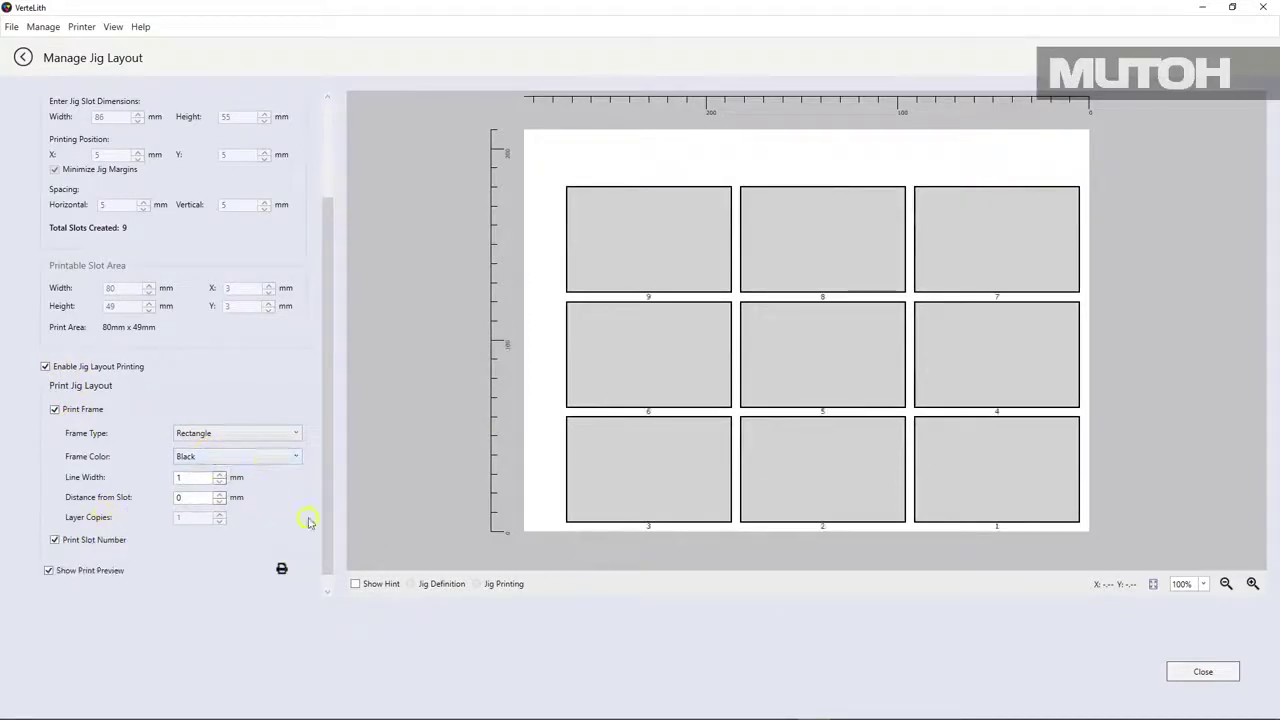
click(281, 568)
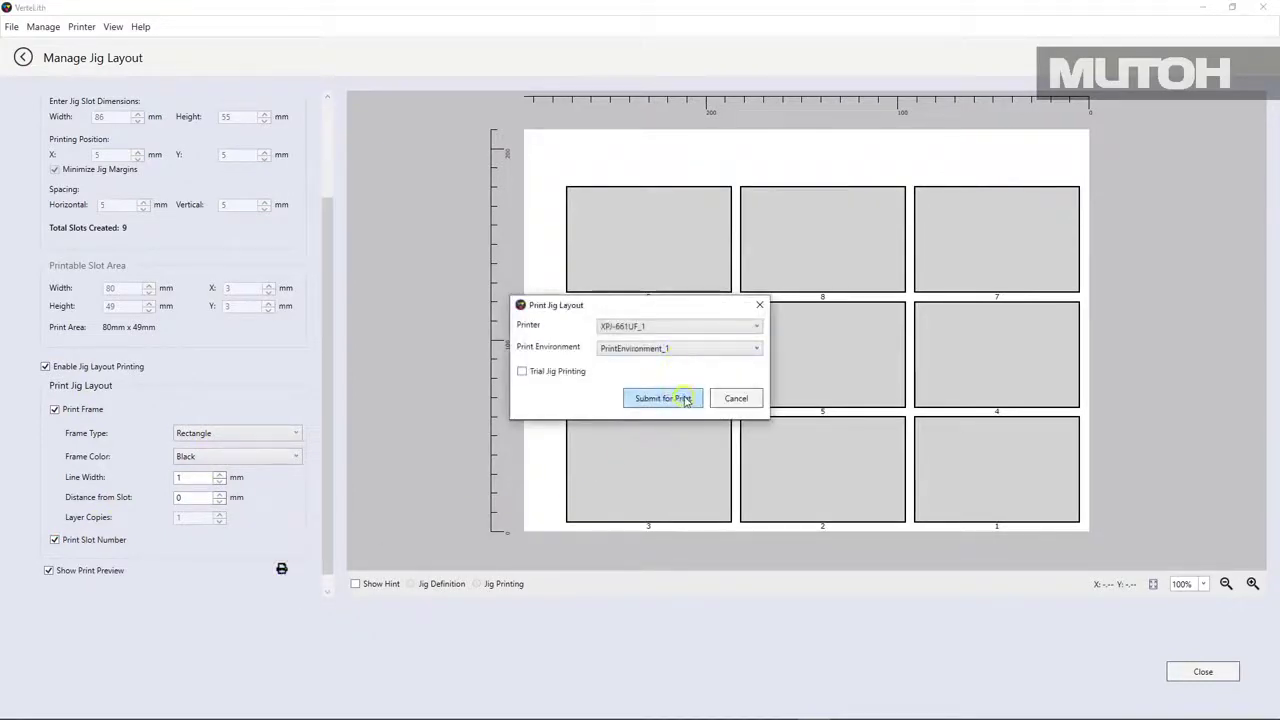
click(684, 398)
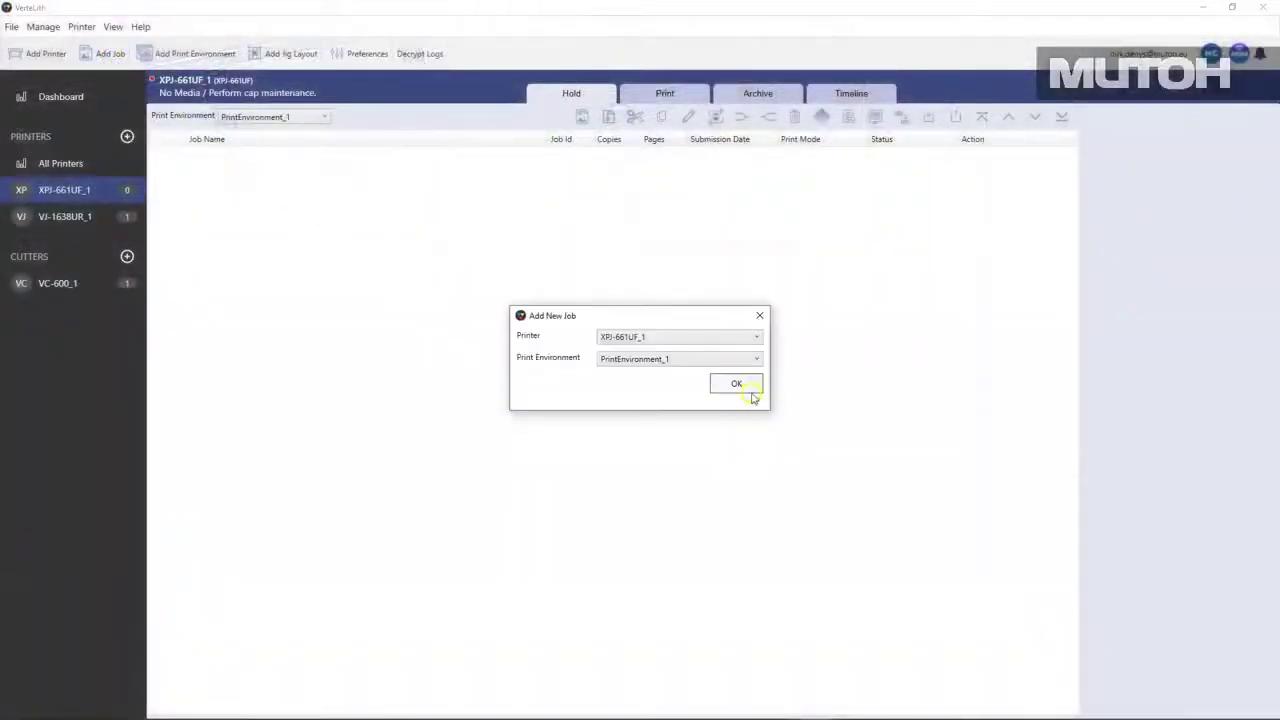
Load Gipsy Girl Jig Size.tif as a job on PrintEnvironment_1 and open its Jig Layout settings.
click(738, 385)
click(599, 140)
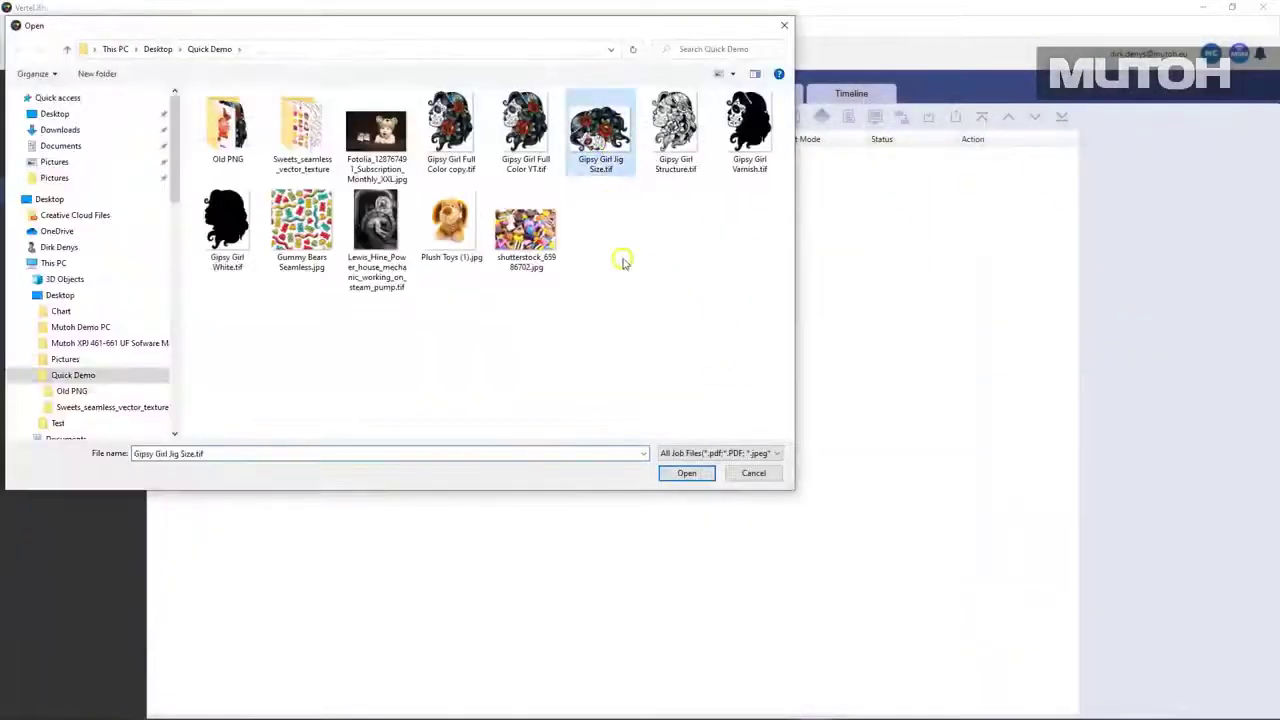
click(686, 474)
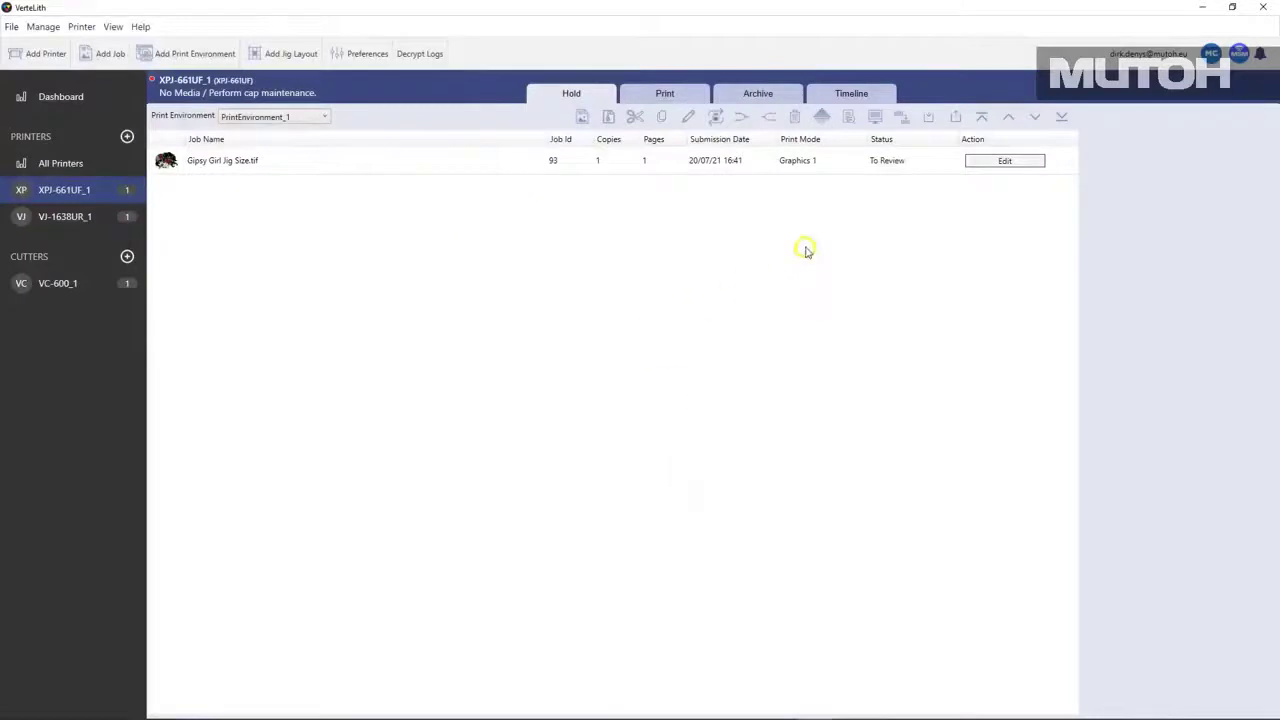
click(986, 163)
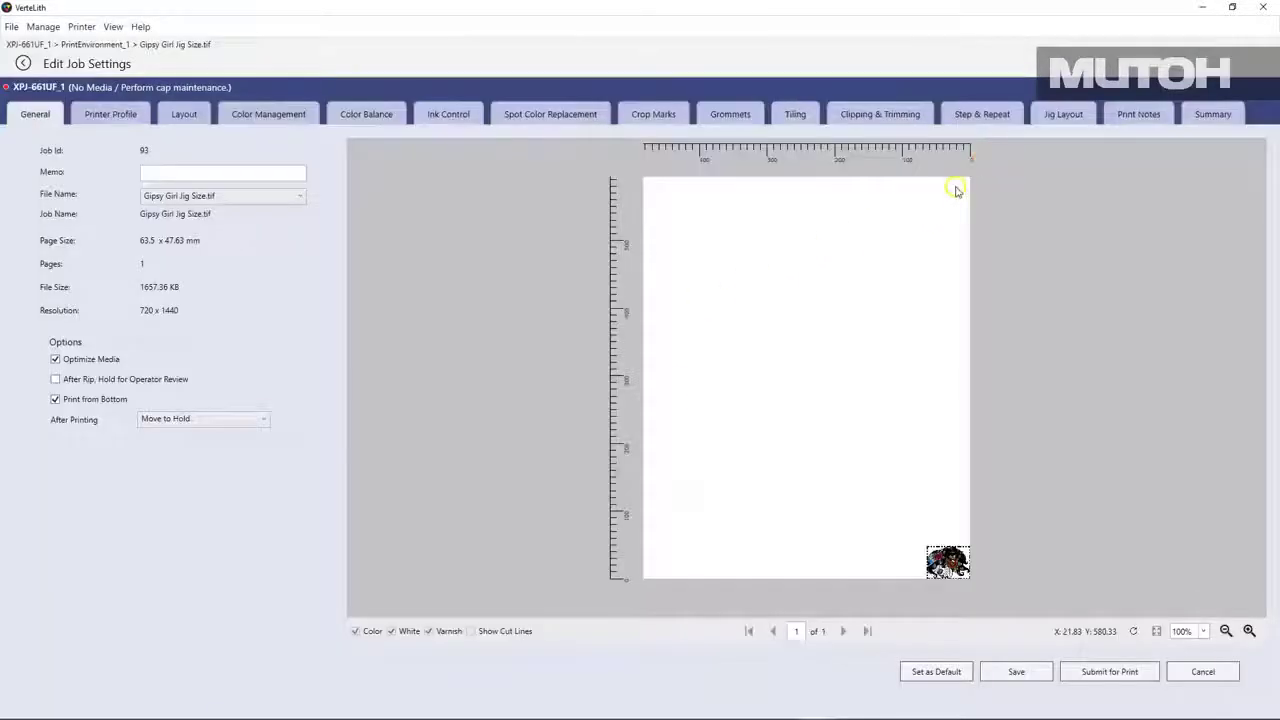
click(1066, 120)
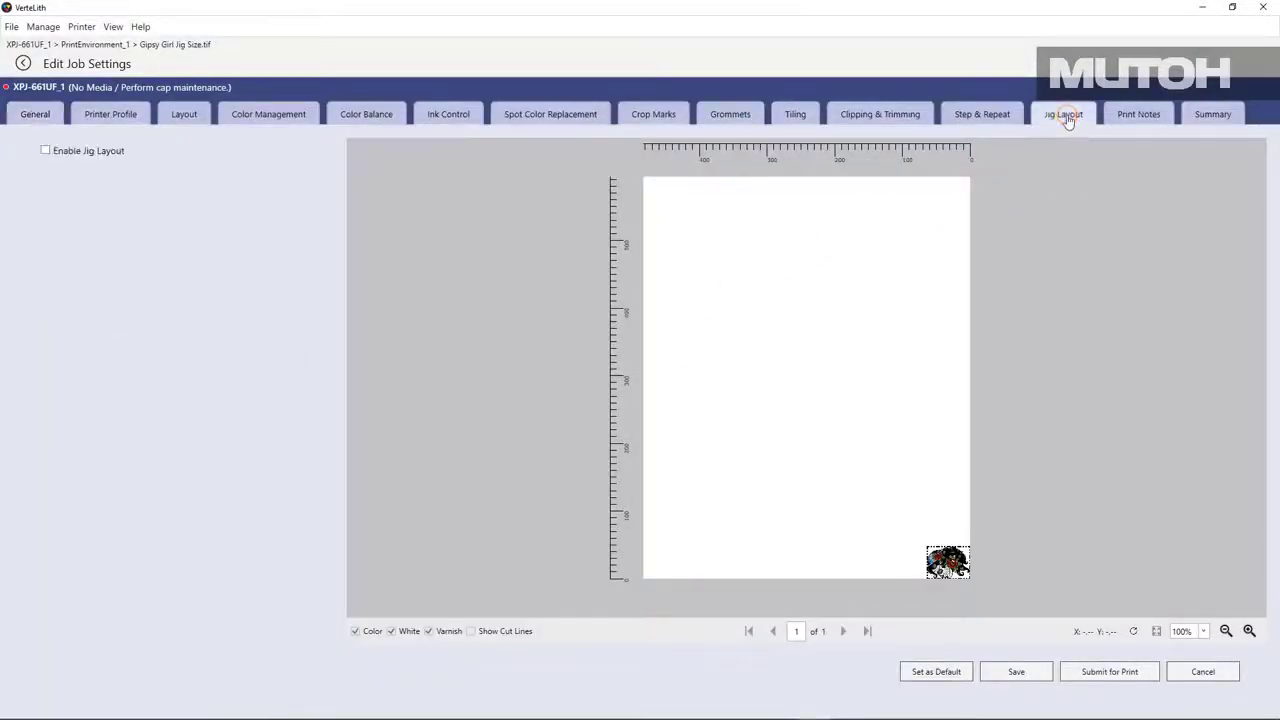
Enable Jig Layout with Namecards DDS, excluding the centre and three top slots.
click(46, 152)
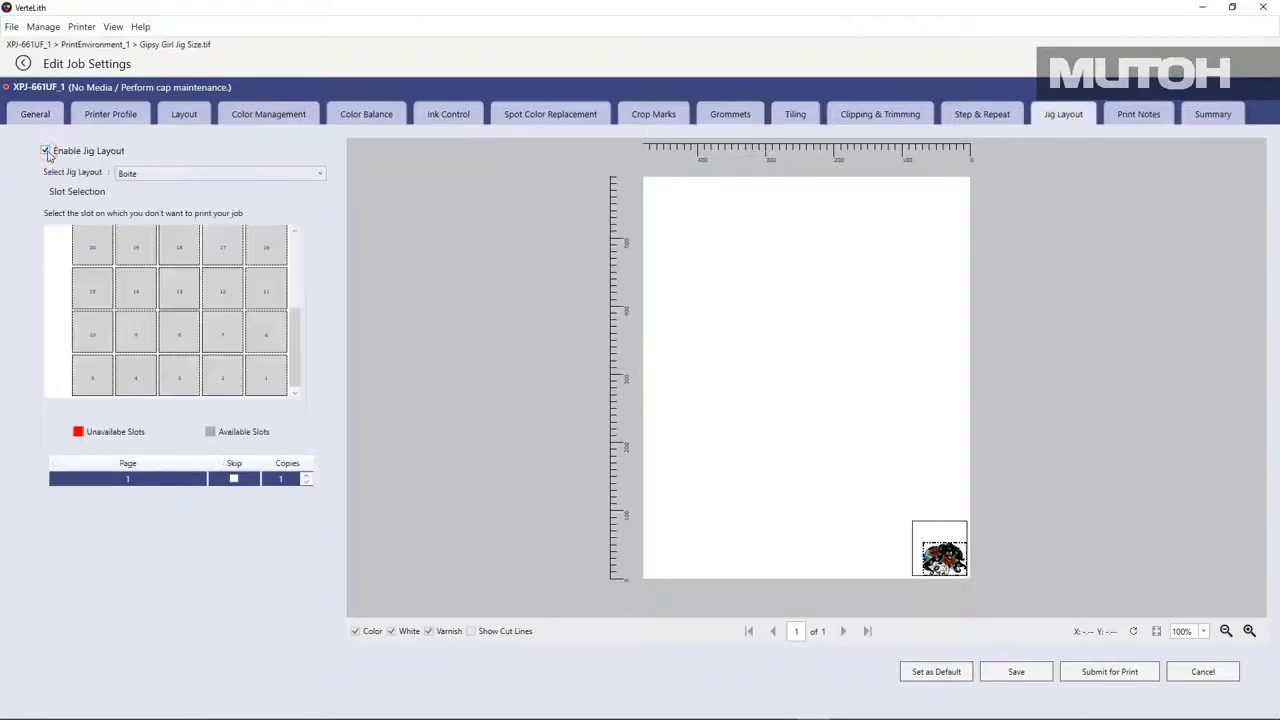
click(200, 178)
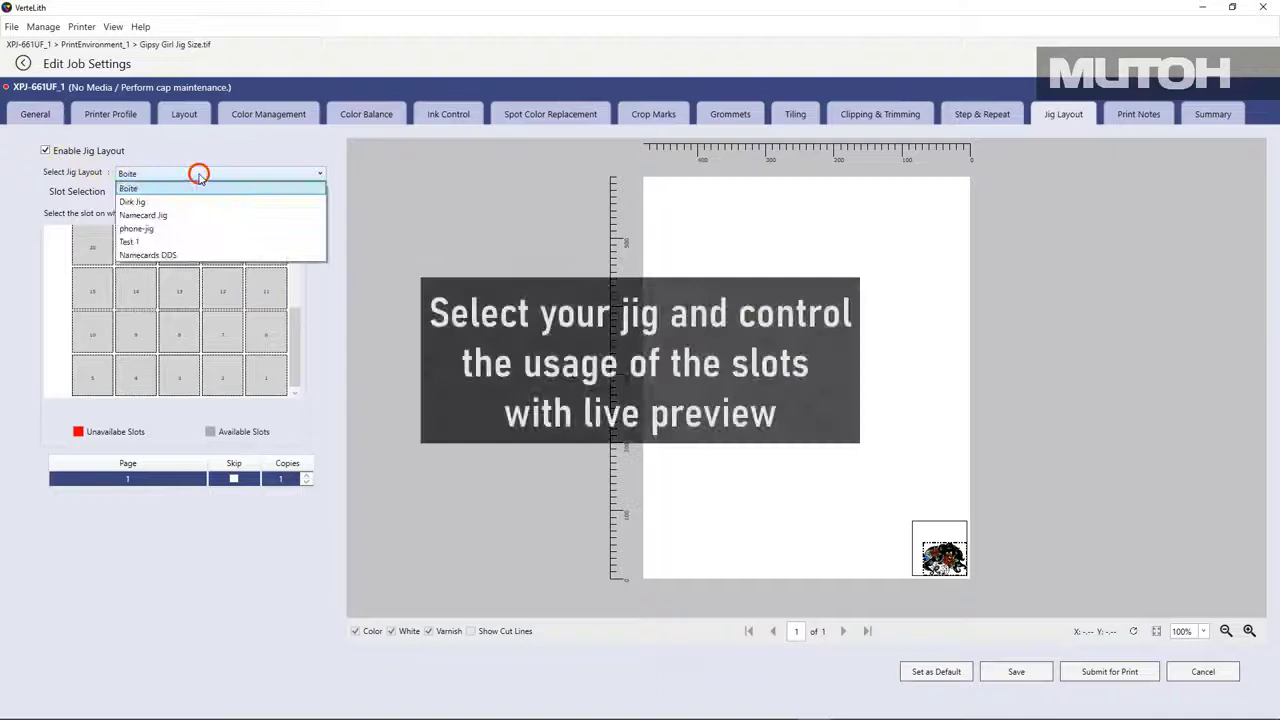
click(187, 256)
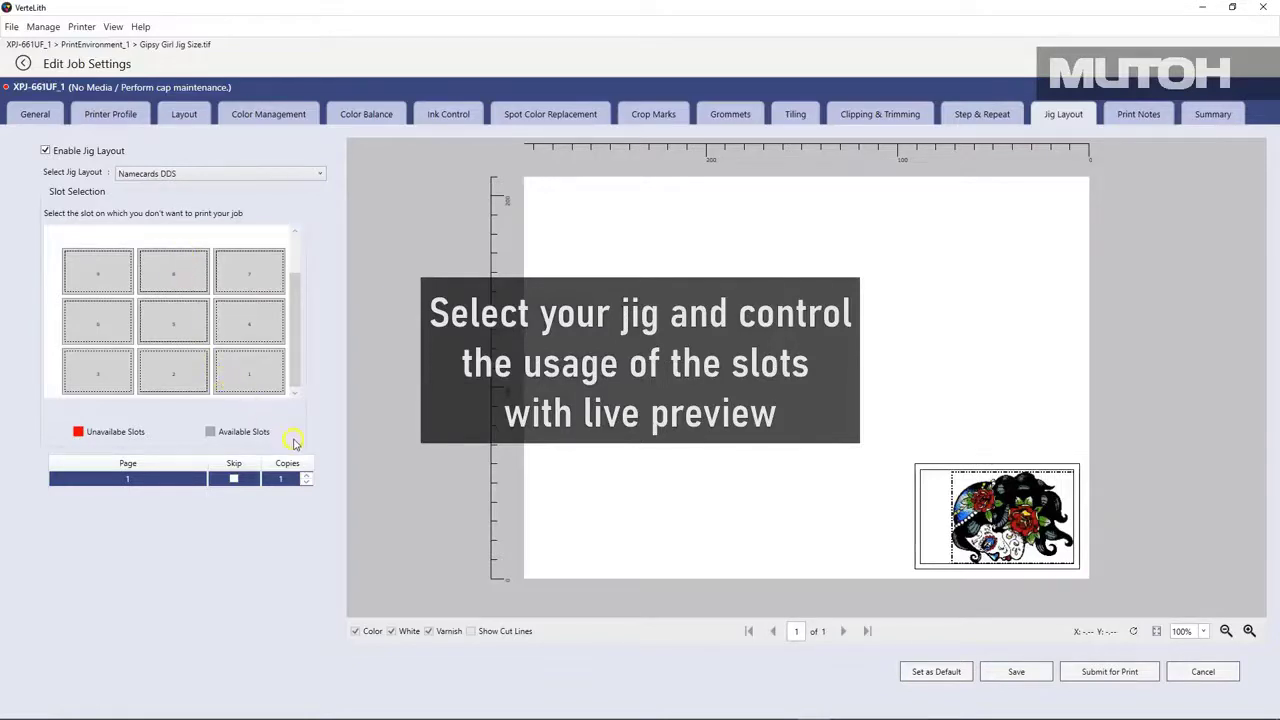
click(253, 382)
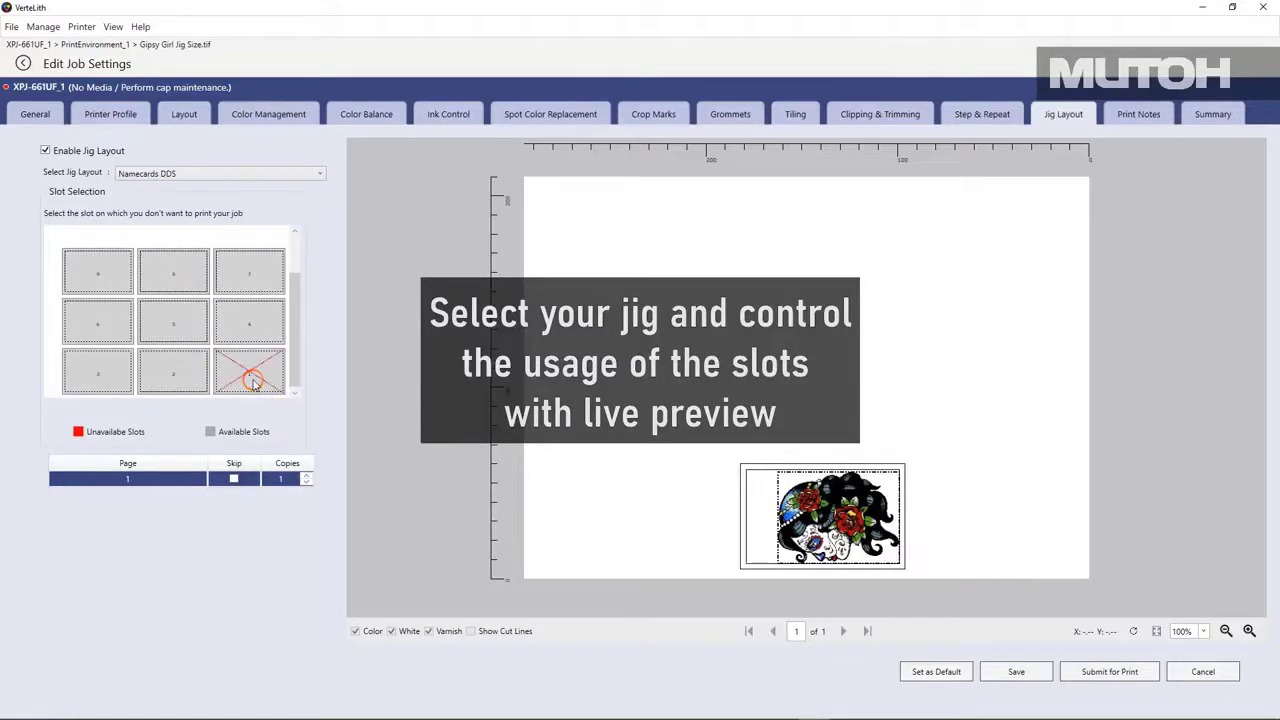
click(252, 378)
click(183, 377)
click(187, 378)
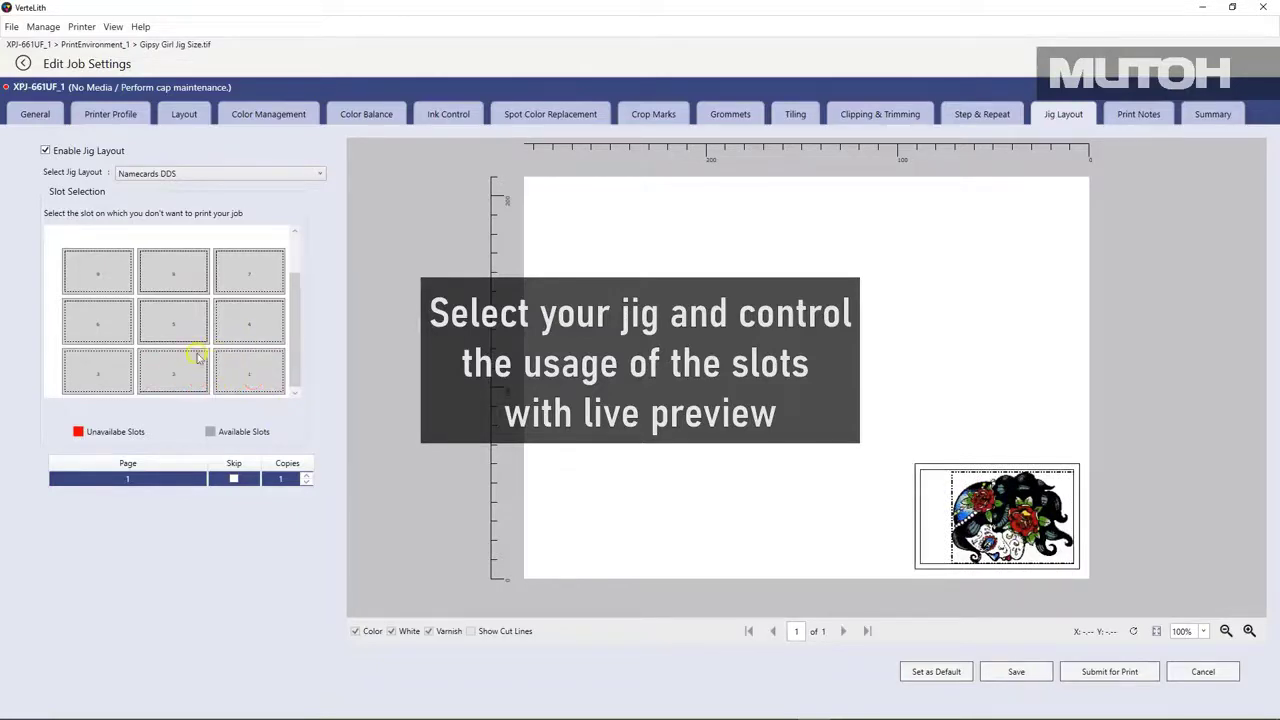
click(176, 330)
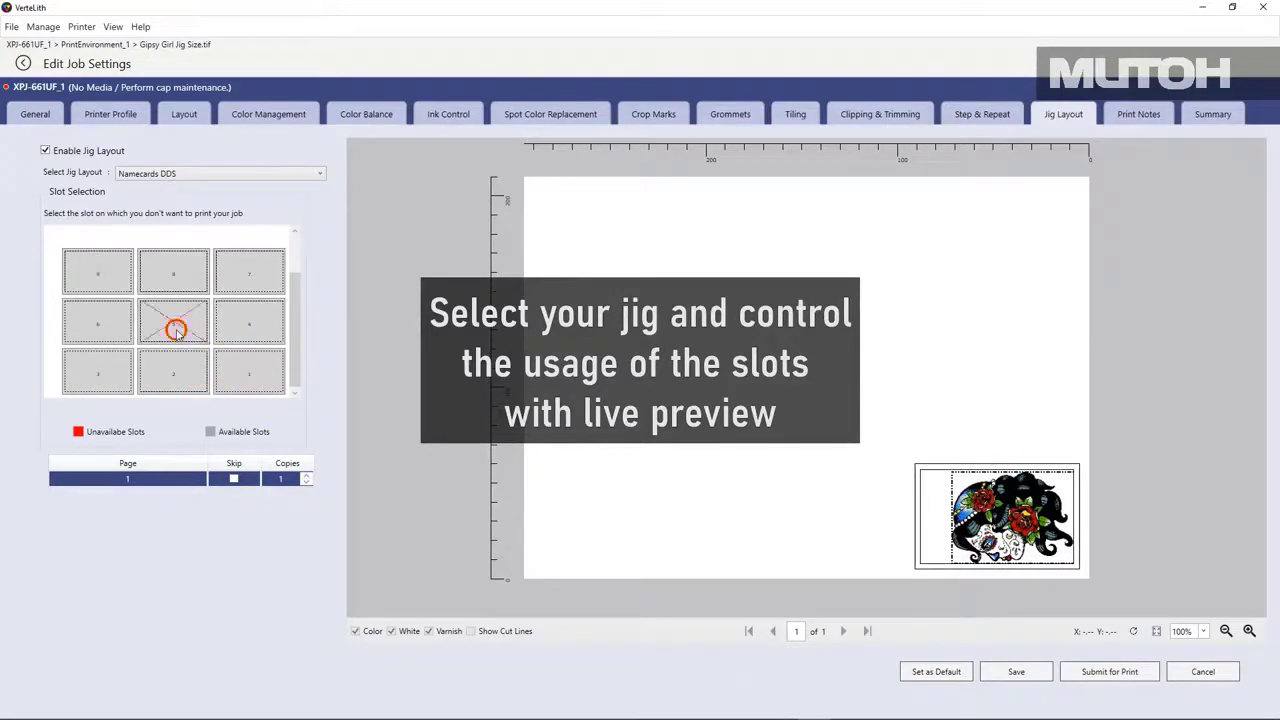
click(108, 276)
click(175, 277)
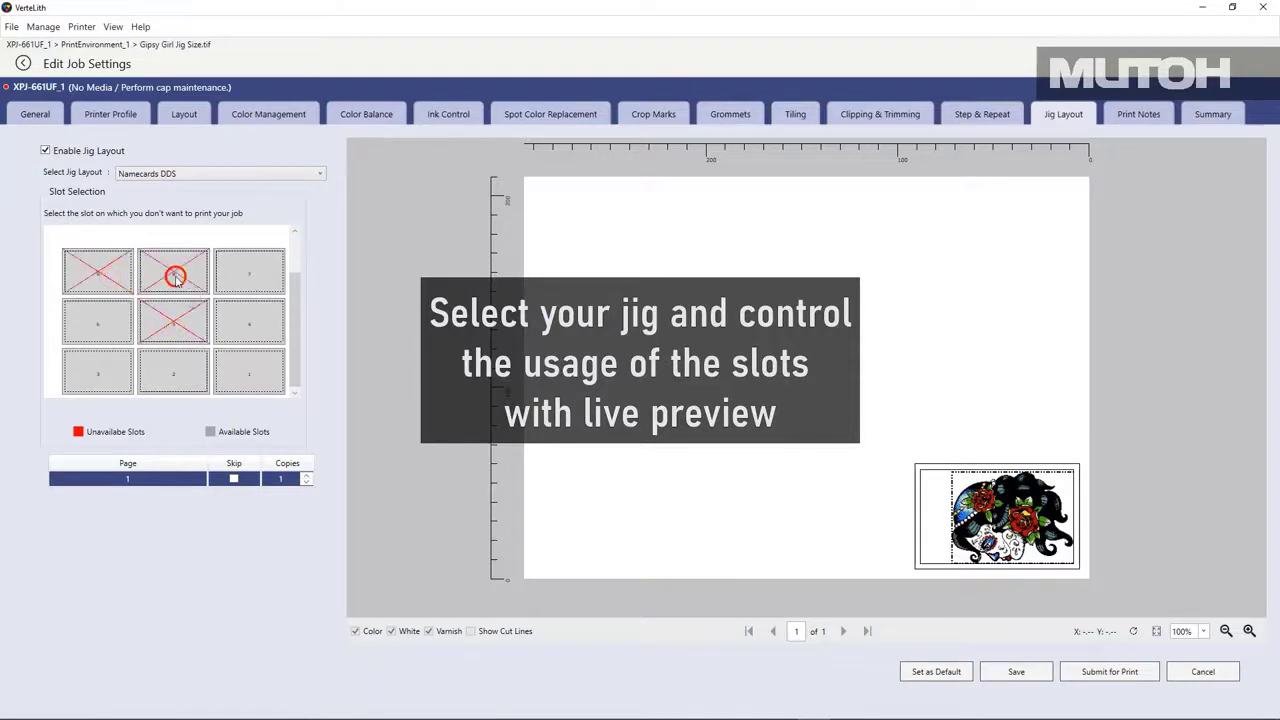
click(238, 277)
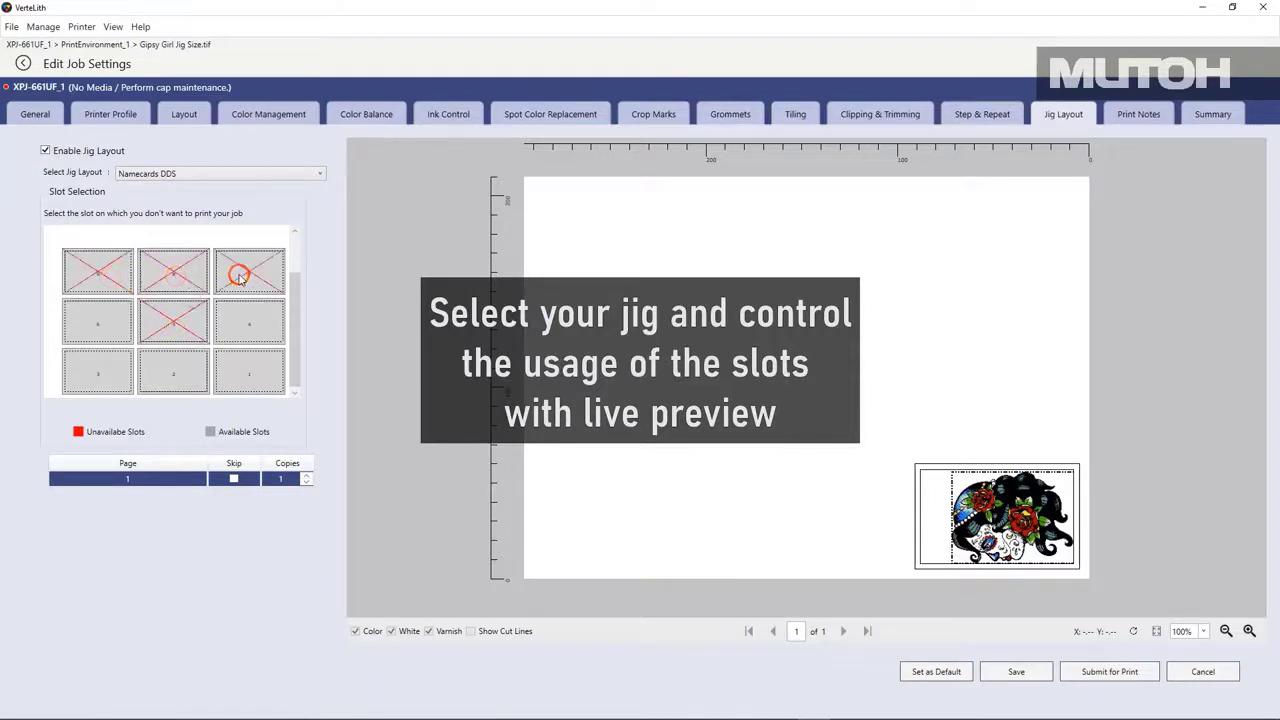
Raise Copies to 5, keeping the centre slot excluded.
click(306, 477)
click(306, 477)
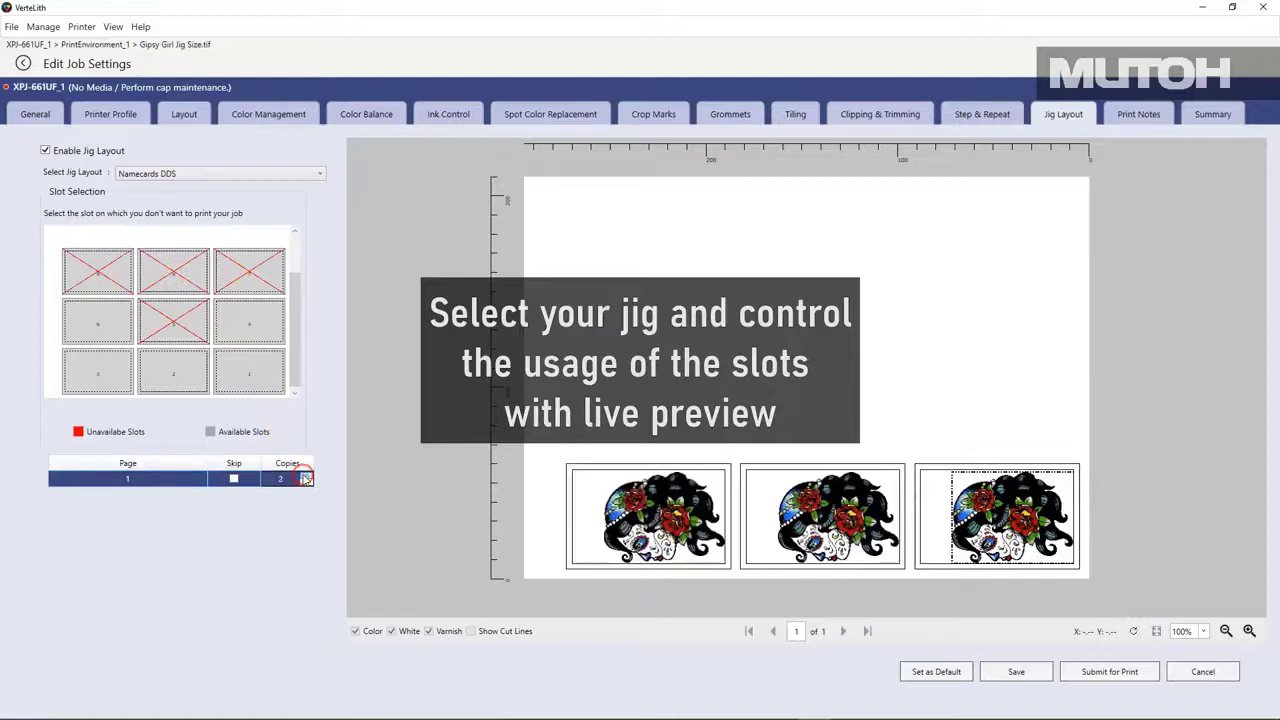
click(306, 477)
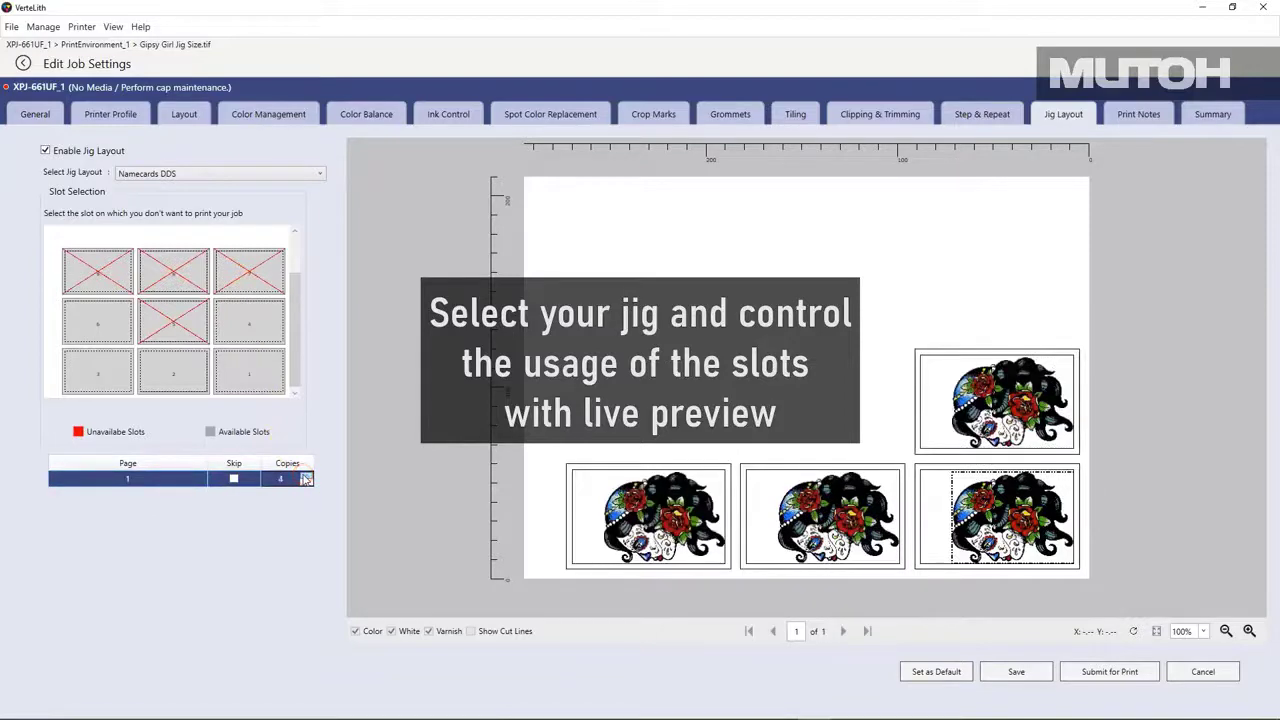
click(306, 477)
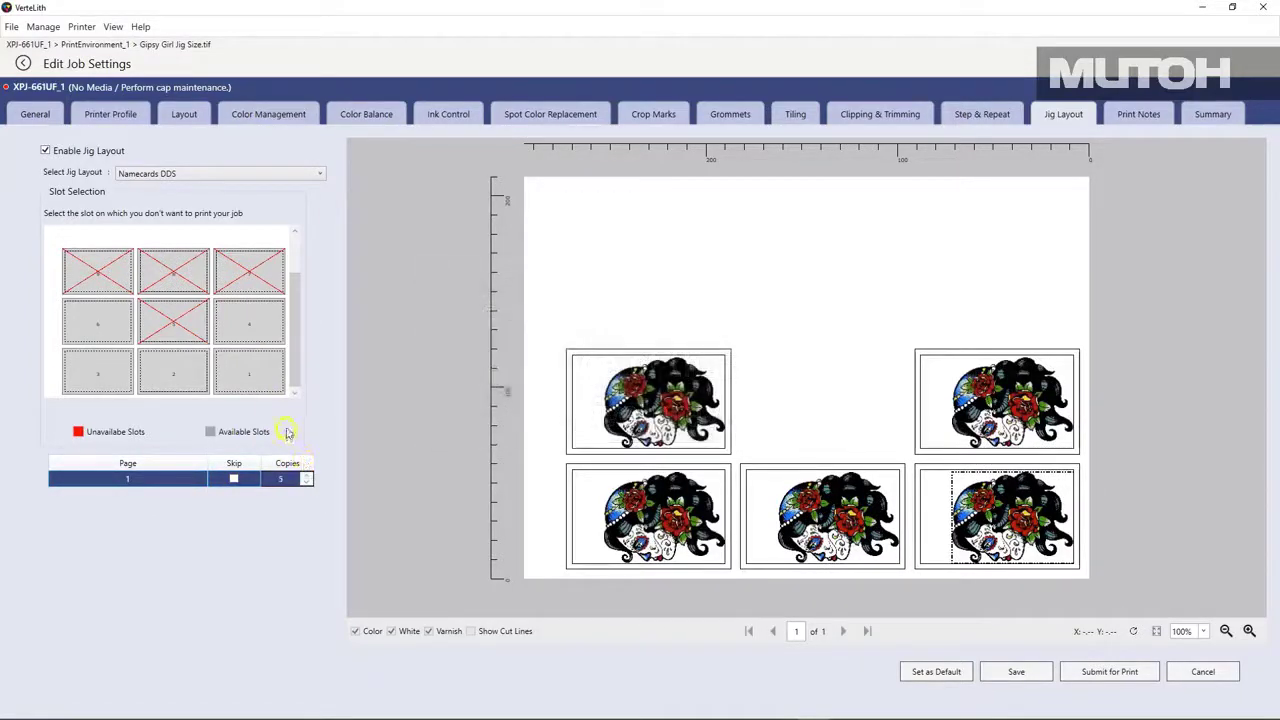
click(177, 332)
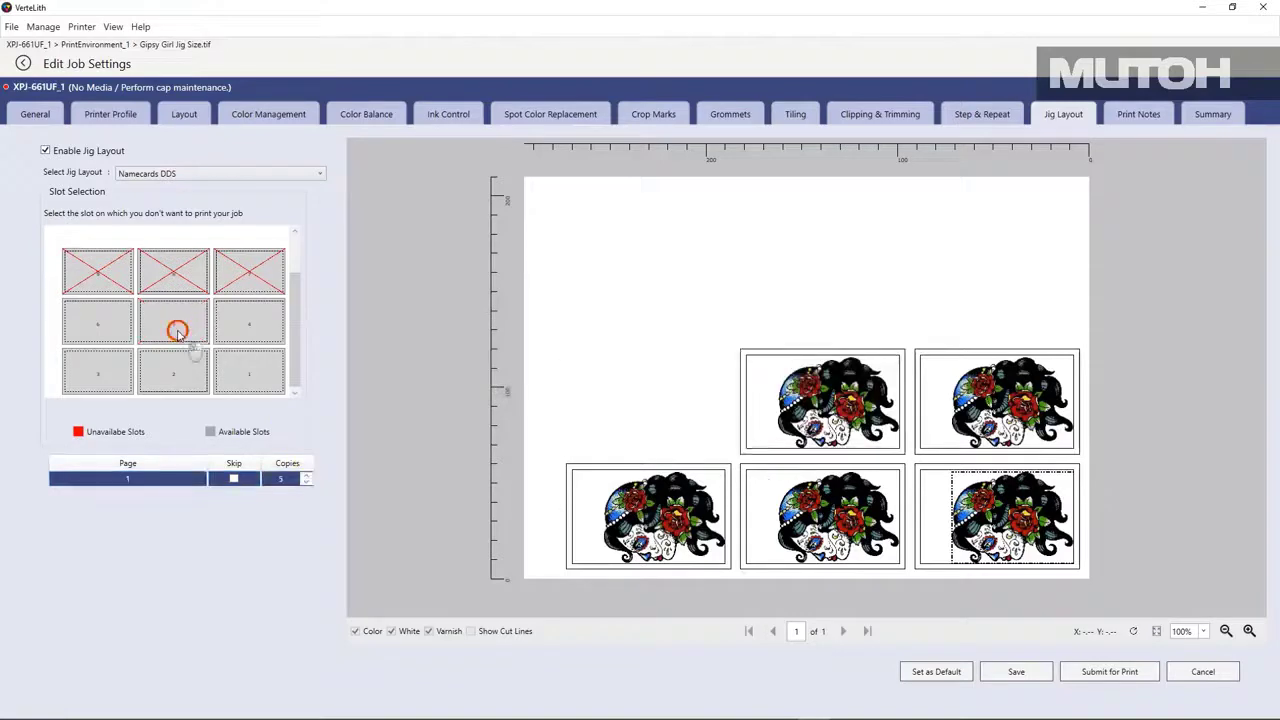
click(177, 332)
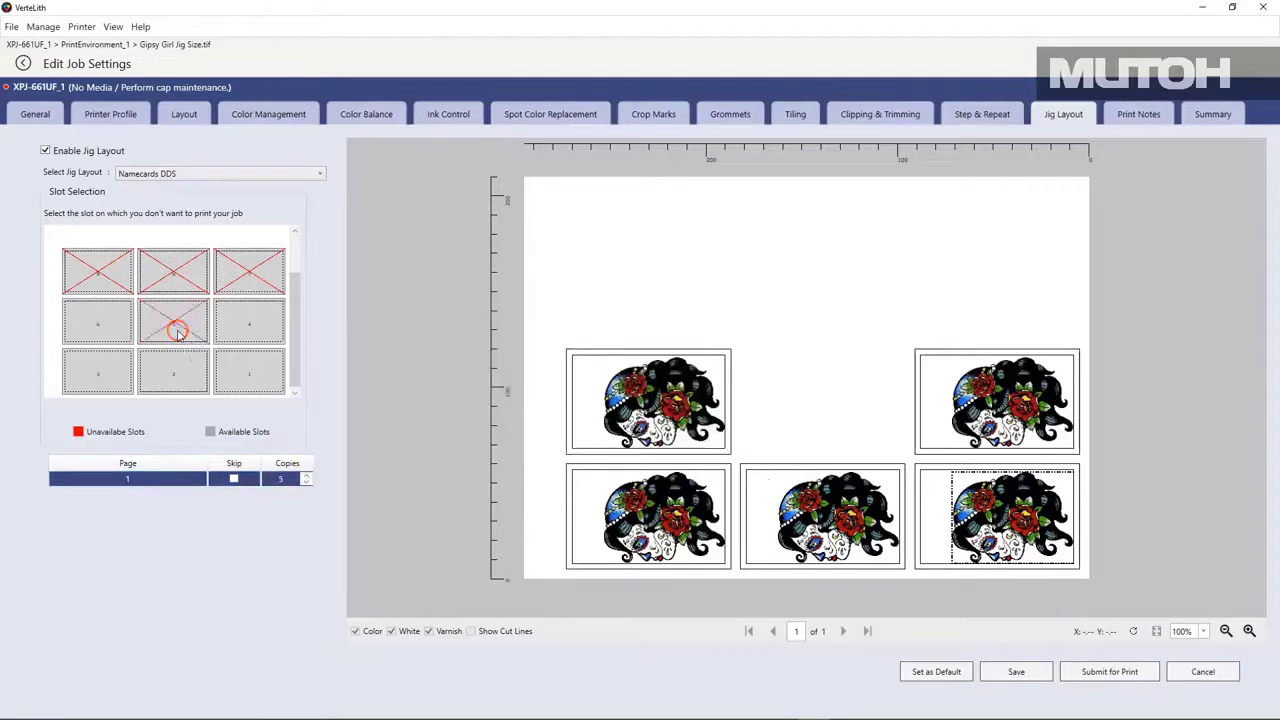
Choose Centre-Middle placement on the Layout tab and submit job 93 for print.
click(129, 116)
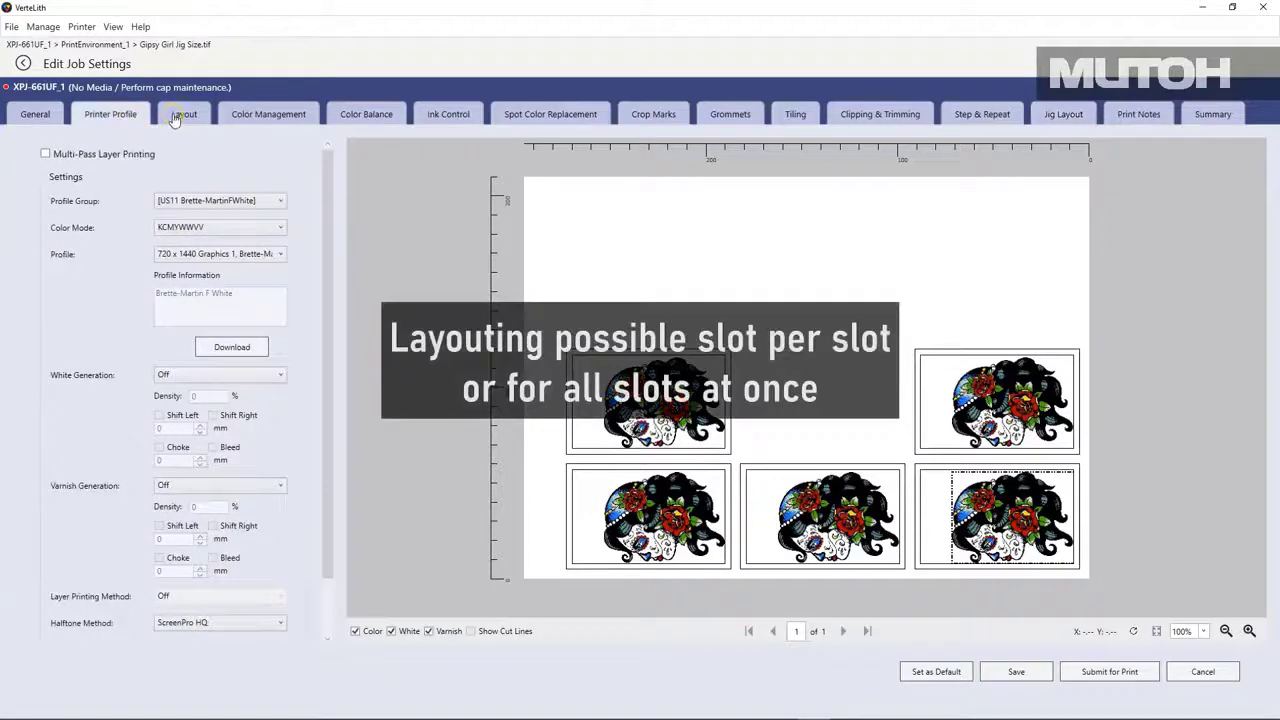
click(177, 117)
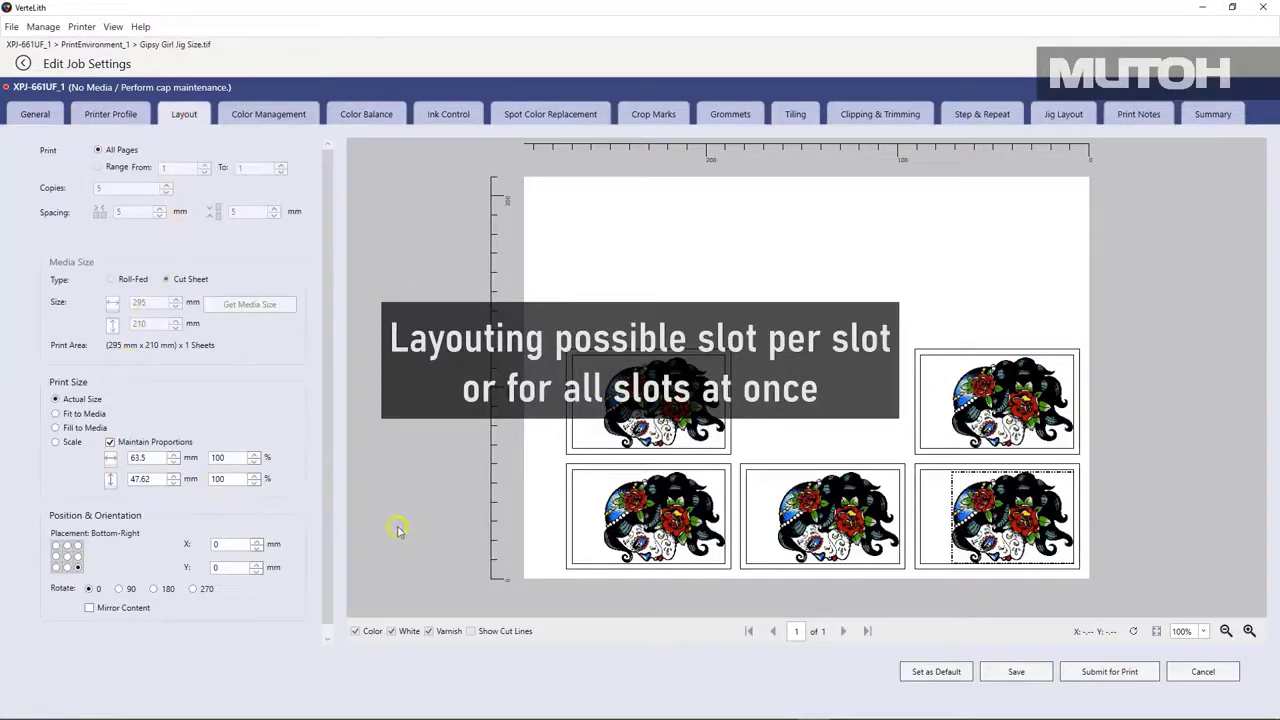
click(67, 556)
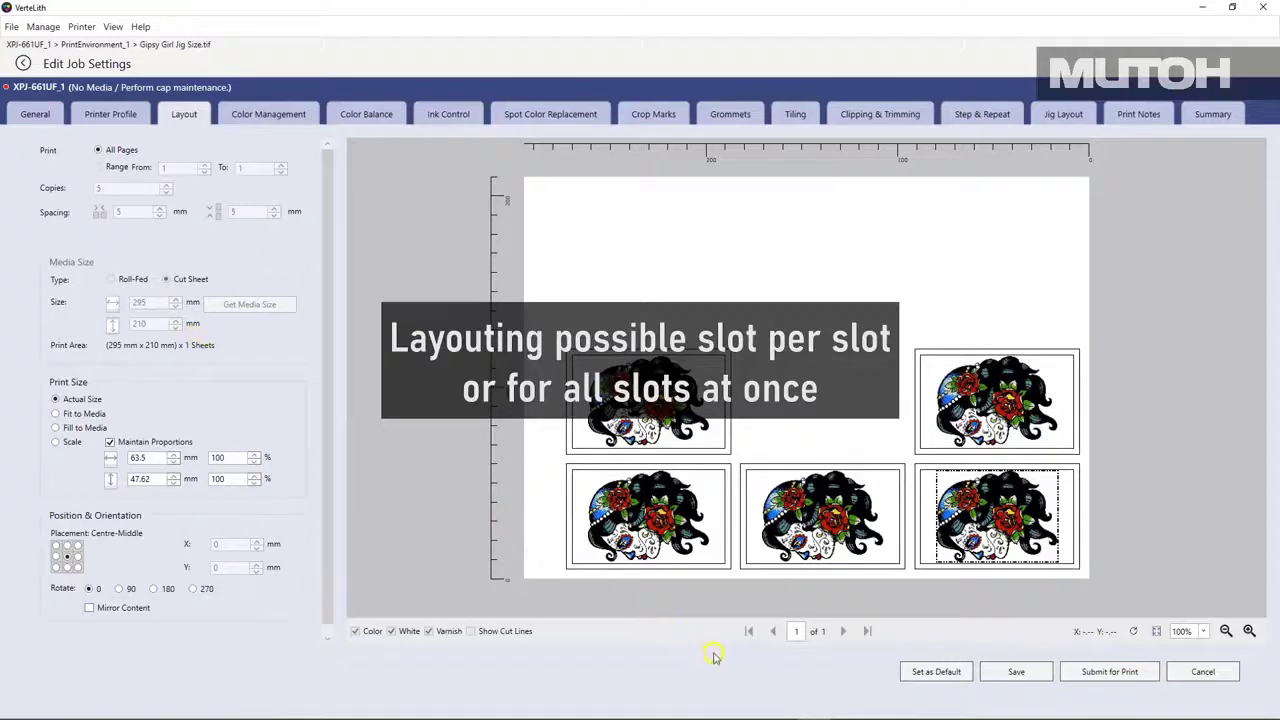
click(1082, 677)
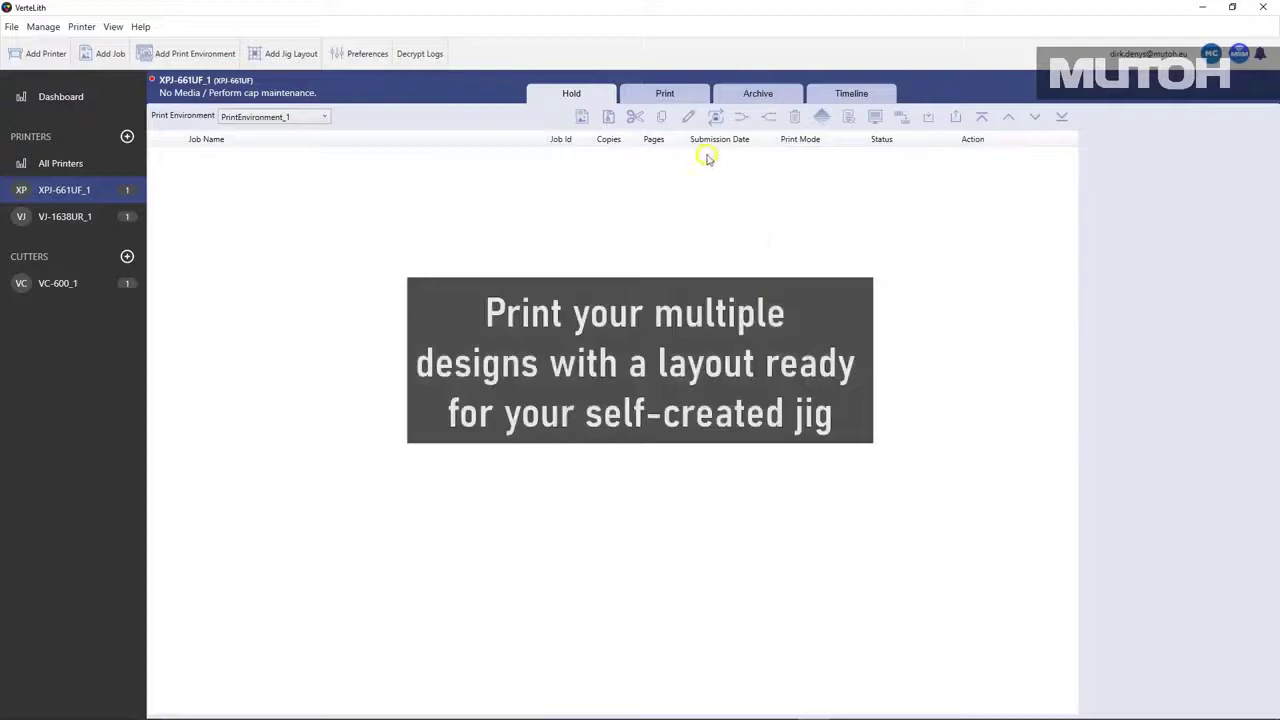
Switch to the Print tab to watch job 93 being sent to the printer.
click(675, 95)
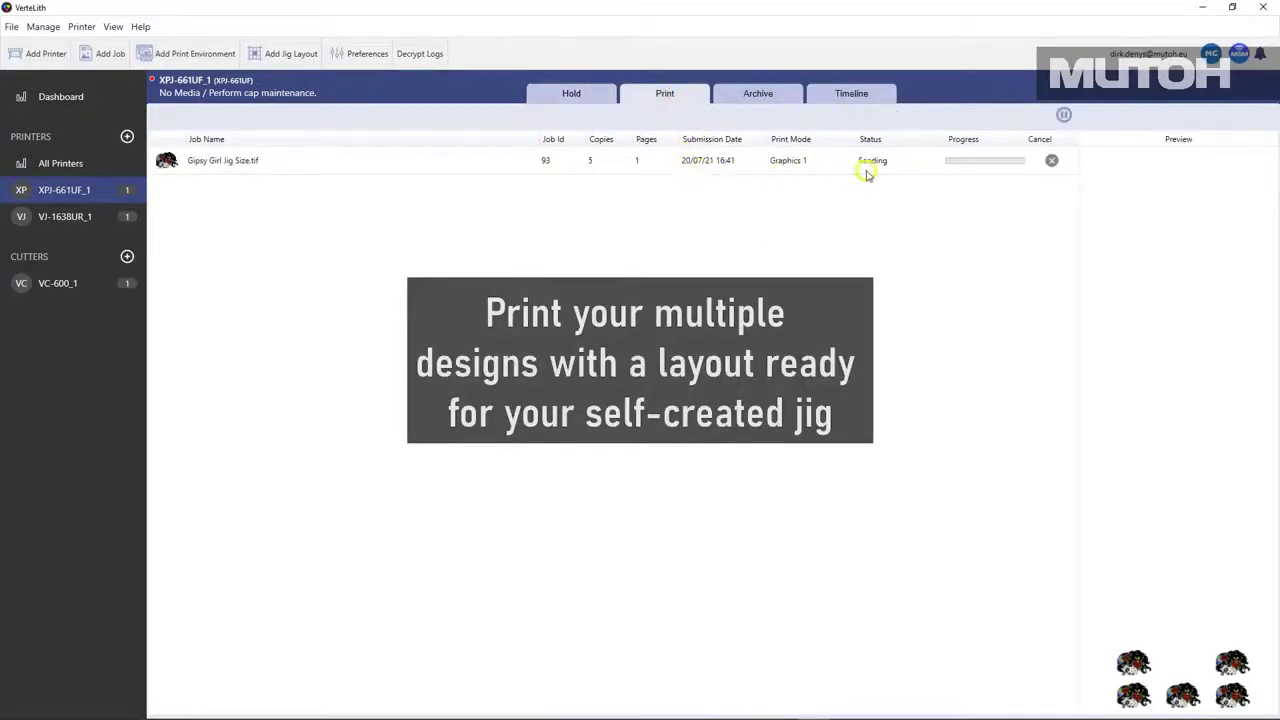
click(870, 203)
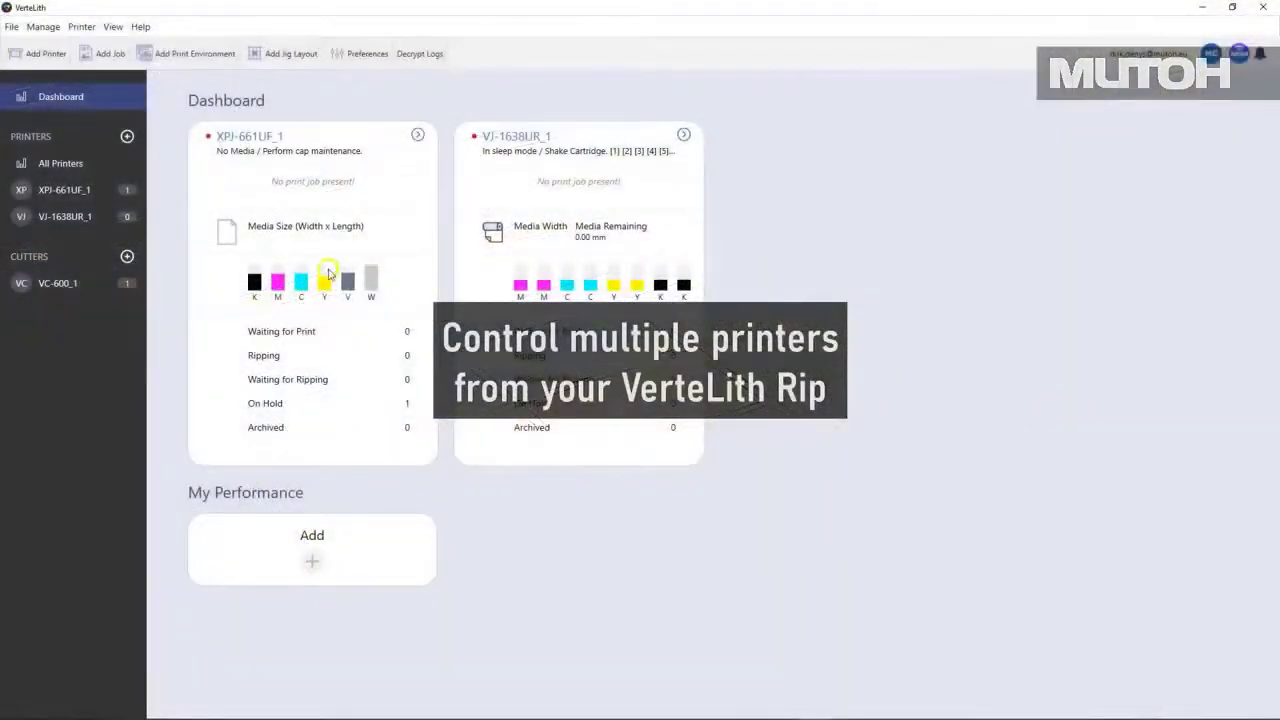
Show the VJ-1638UR_1 printer's queue, with an empty Hold list under PrintEnvironment_1.
click(78, 219)
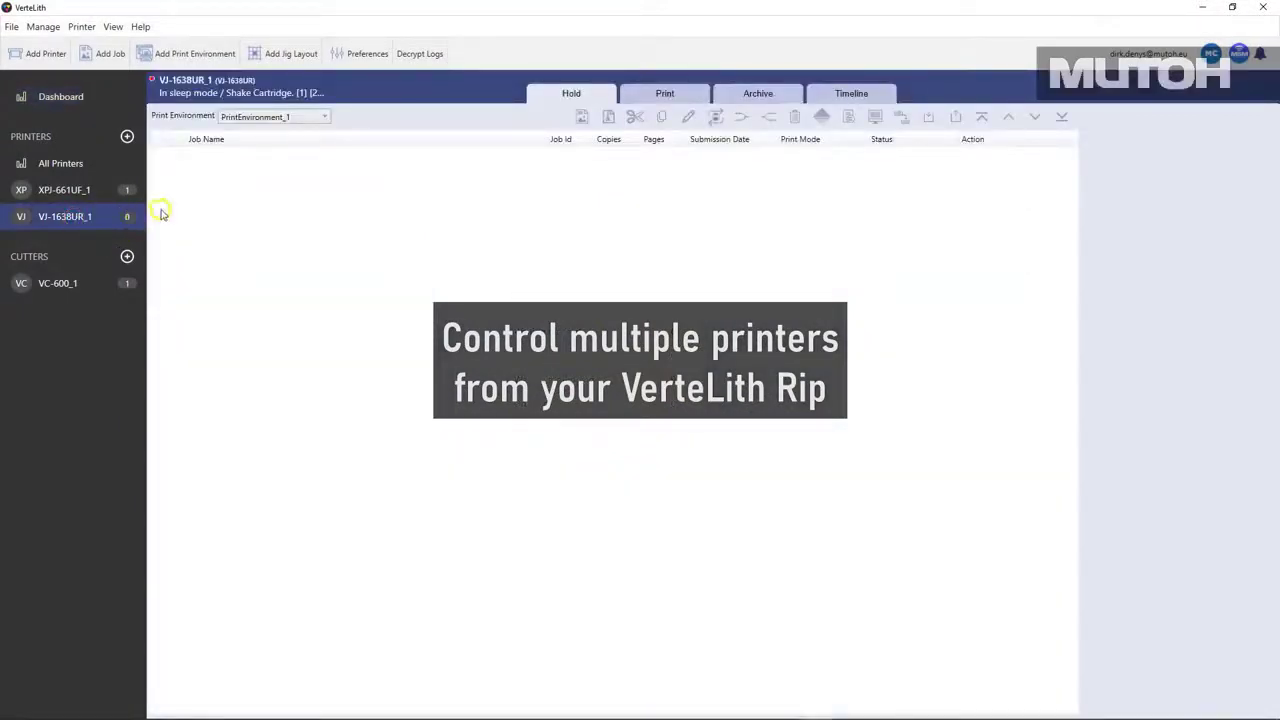
Add shutterstock_65986702.jpg as job 95 in the VJ-1638UR_1 Hold list and select it.
click(103, 53)
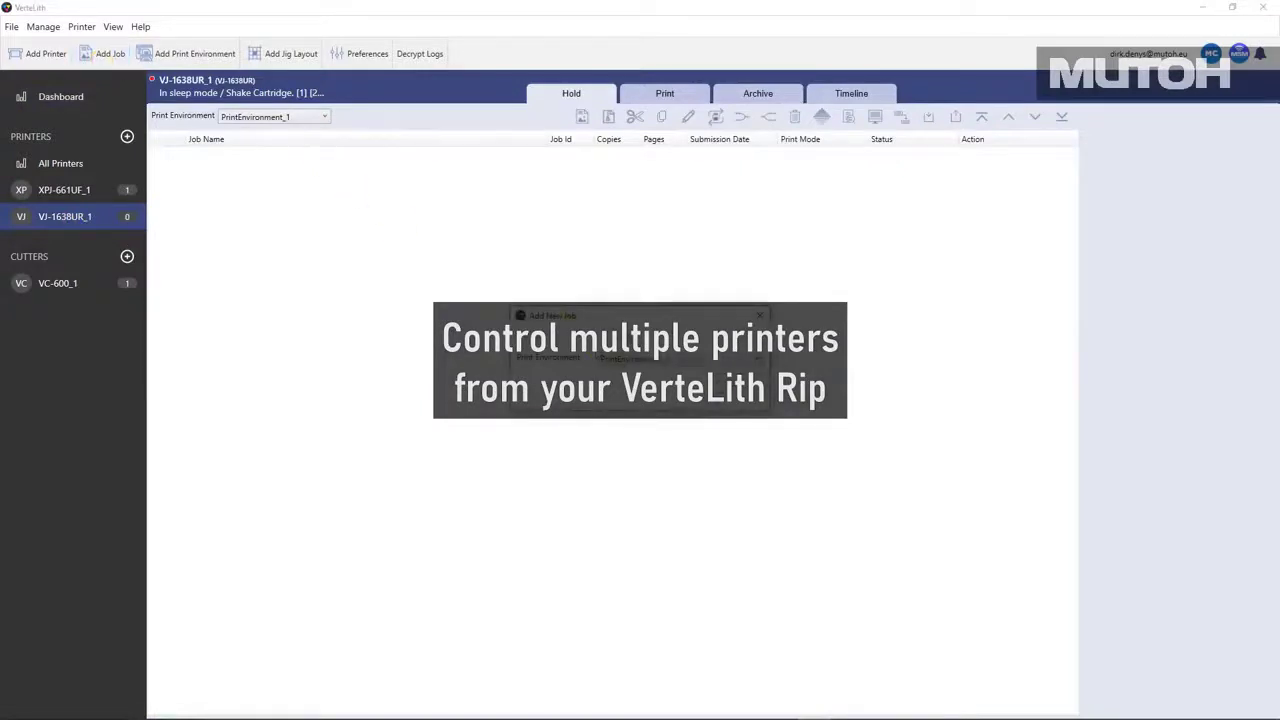
click(527, 232)
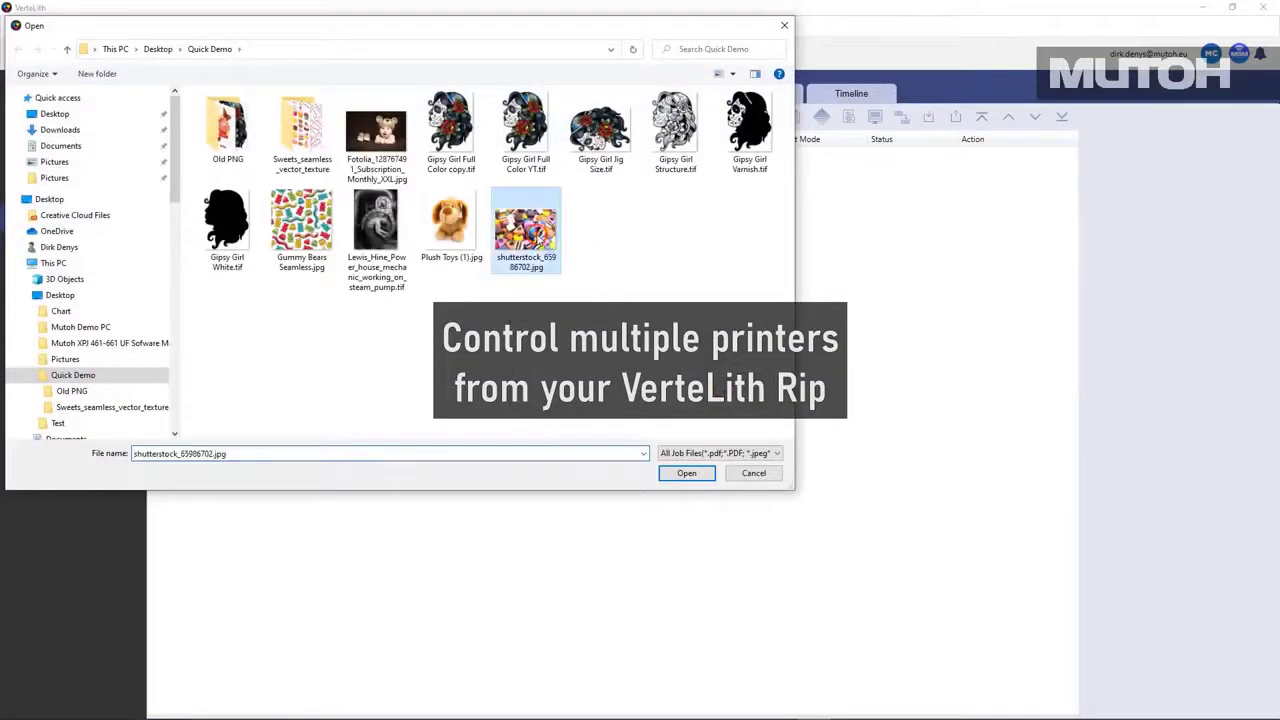
click(697, 481)
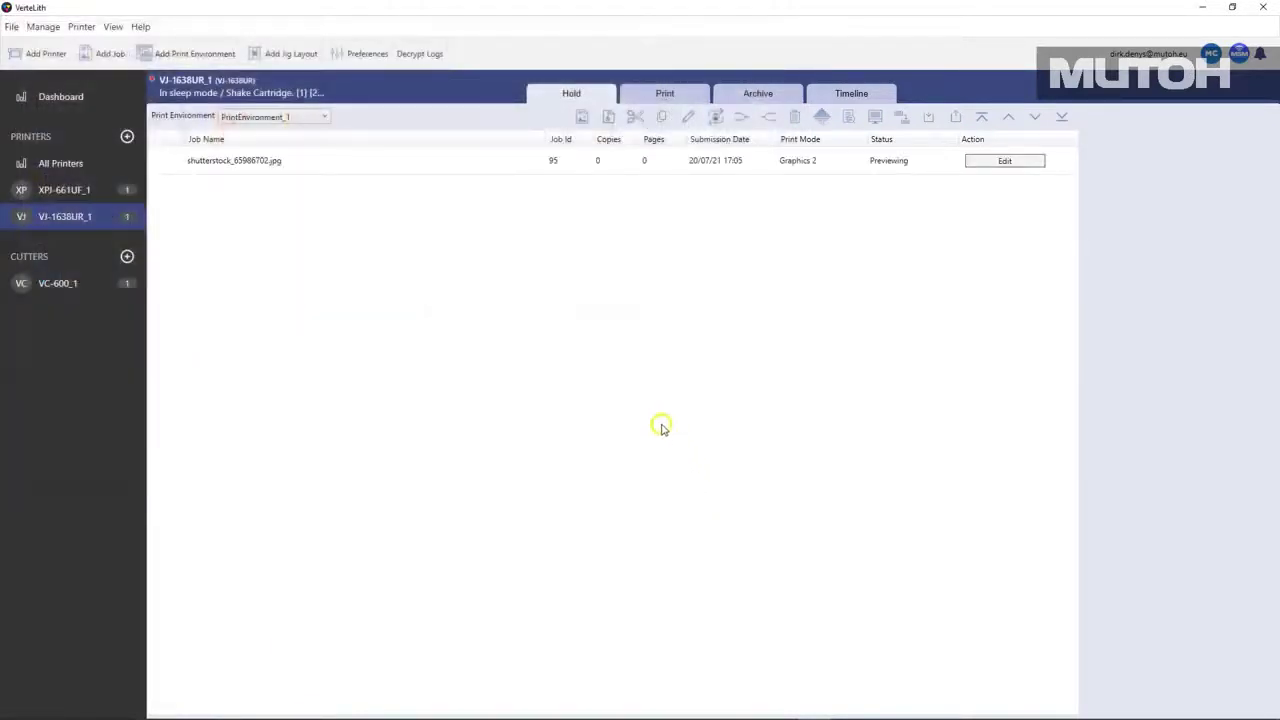
click(280, 164)
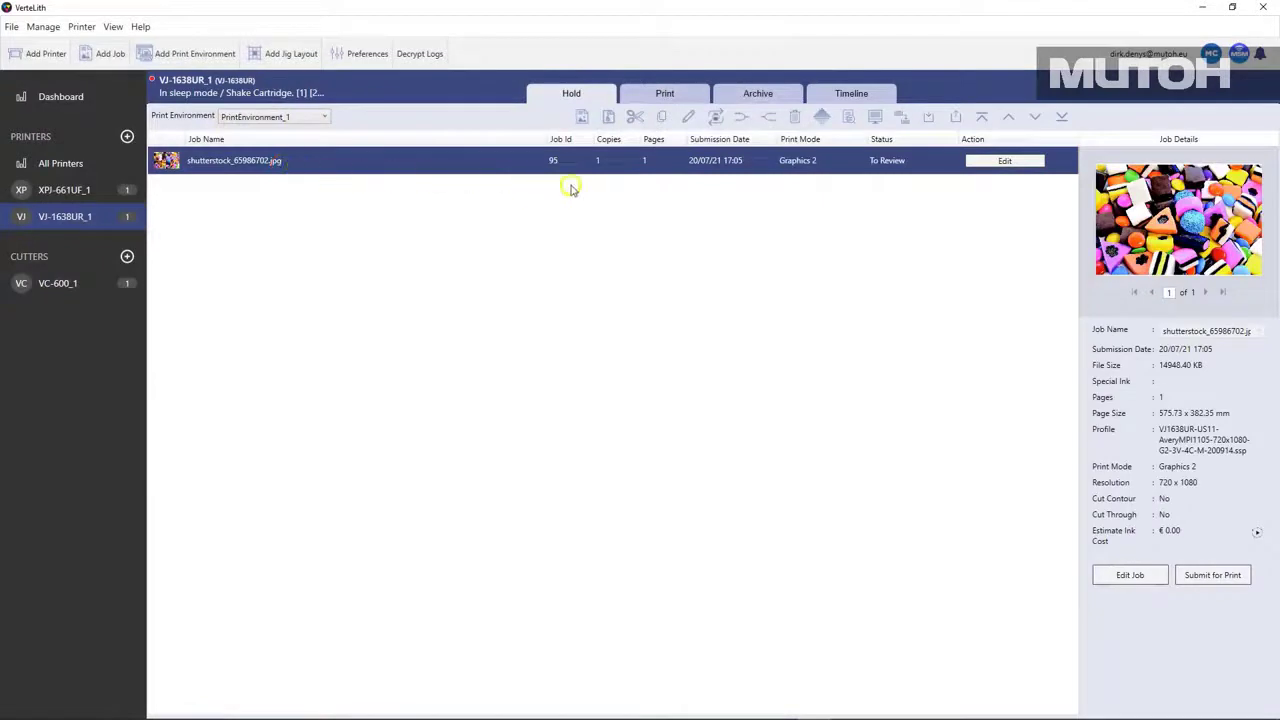
Poll the 1376 mm roll width and fit the candy photo to media at 1366 × 907.18 mm.
click(1005, 163)
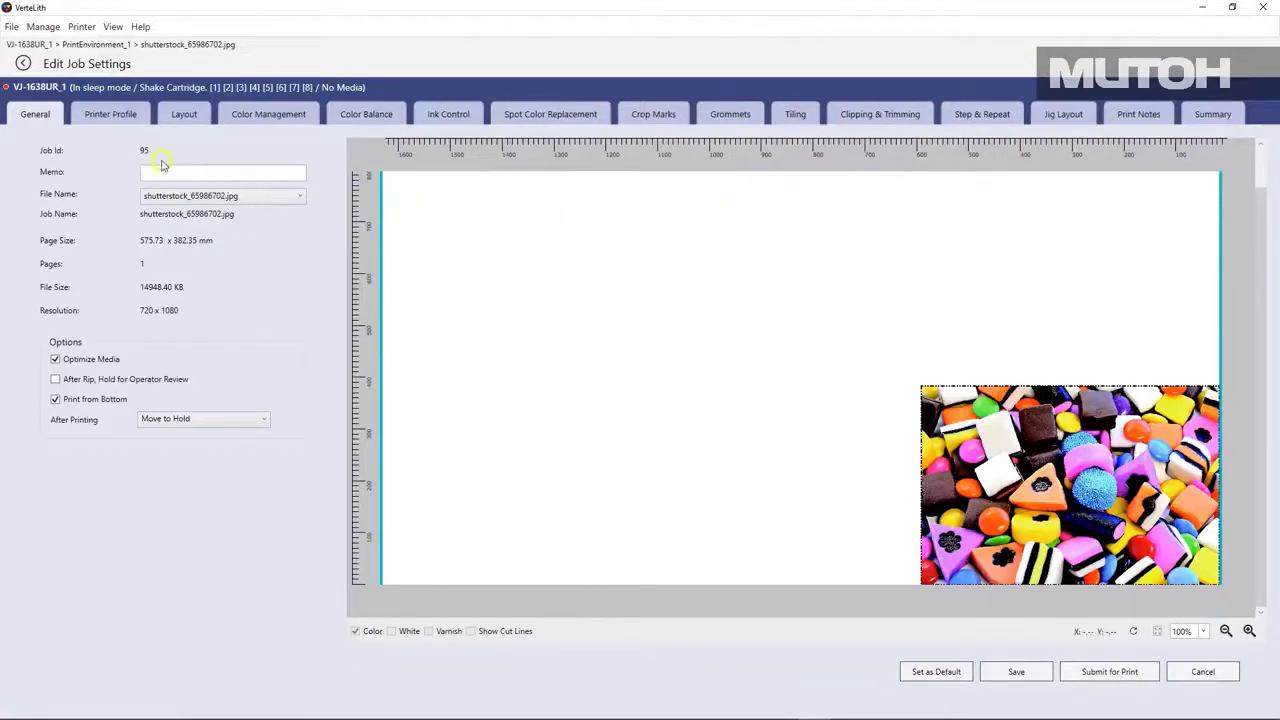
click(110, 116)
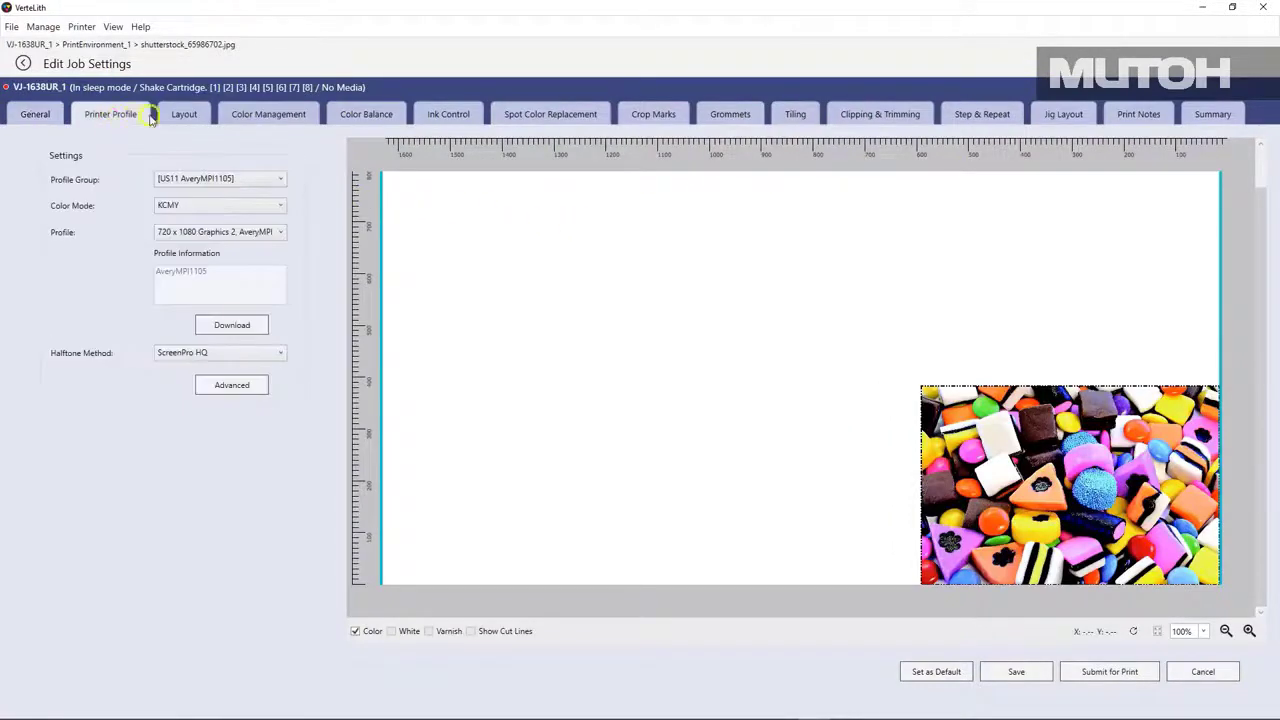
click(184, 116)
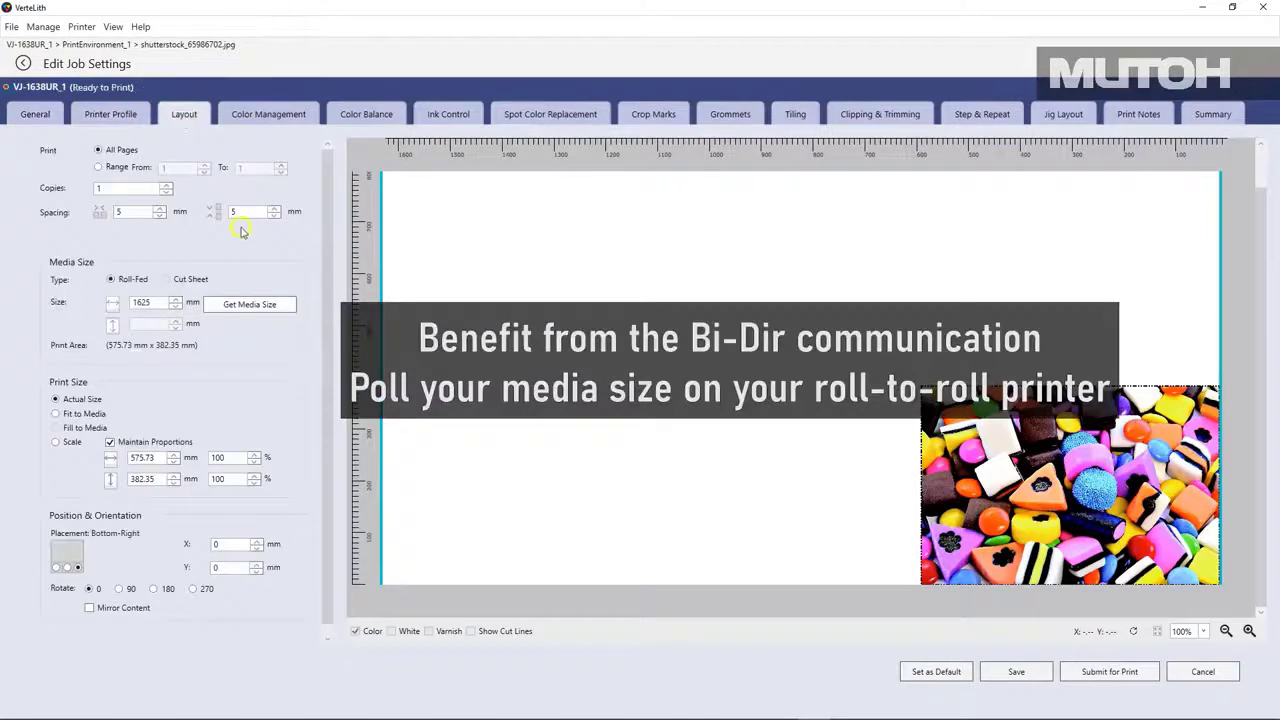
click(262, 306)
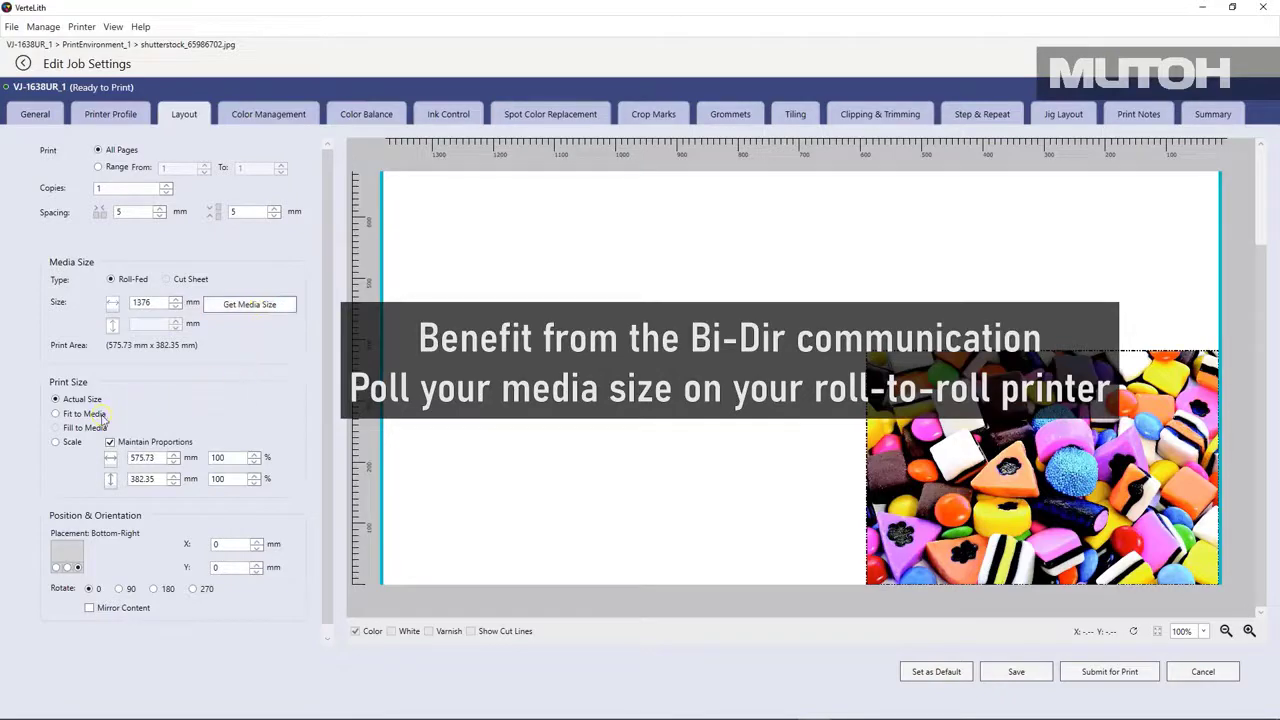
click(60, 414)
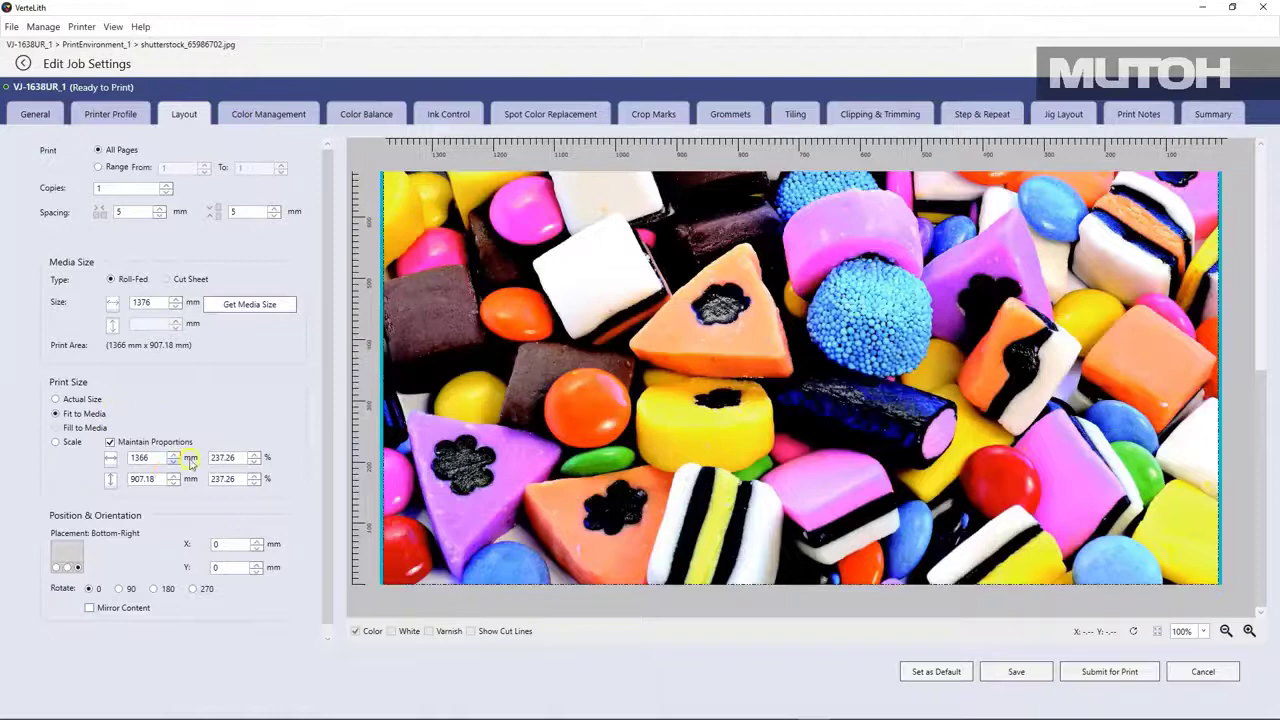
scroll(277, 414, down, 1)
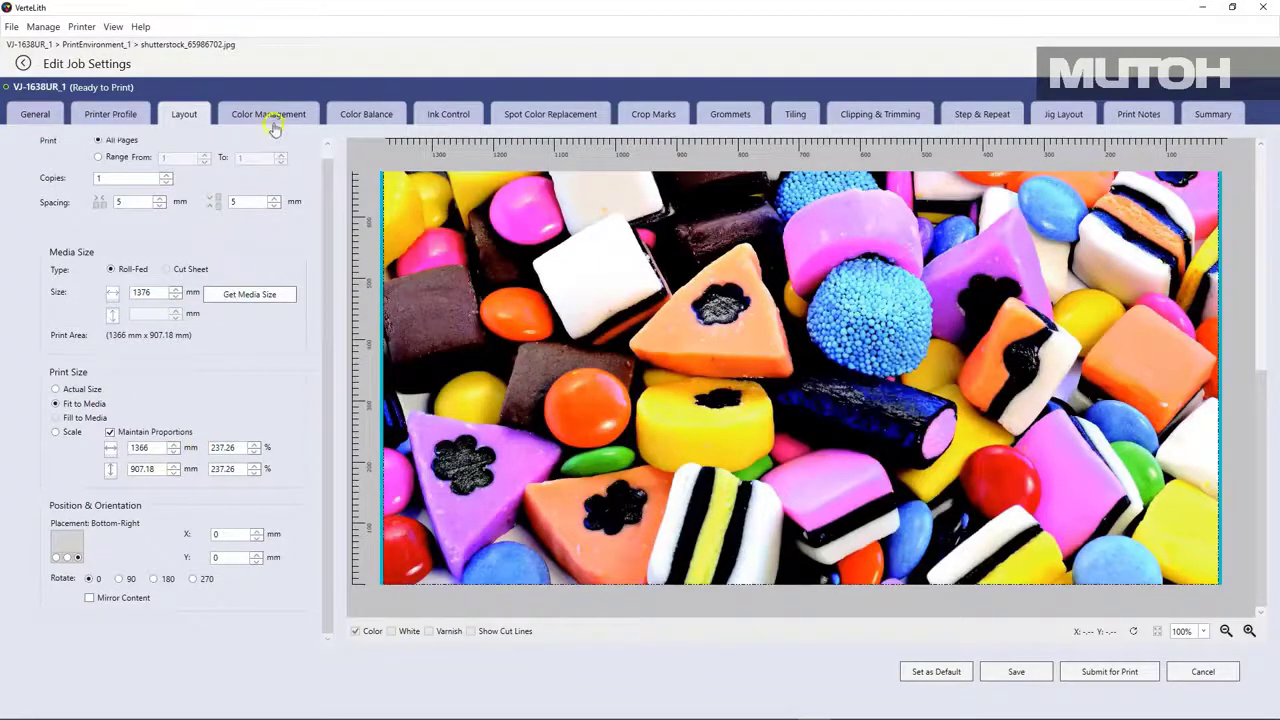
Turn on Color Brightness with red at 8.05%, then review Ink Control and Spot Color Replacement.
click(273, 126)
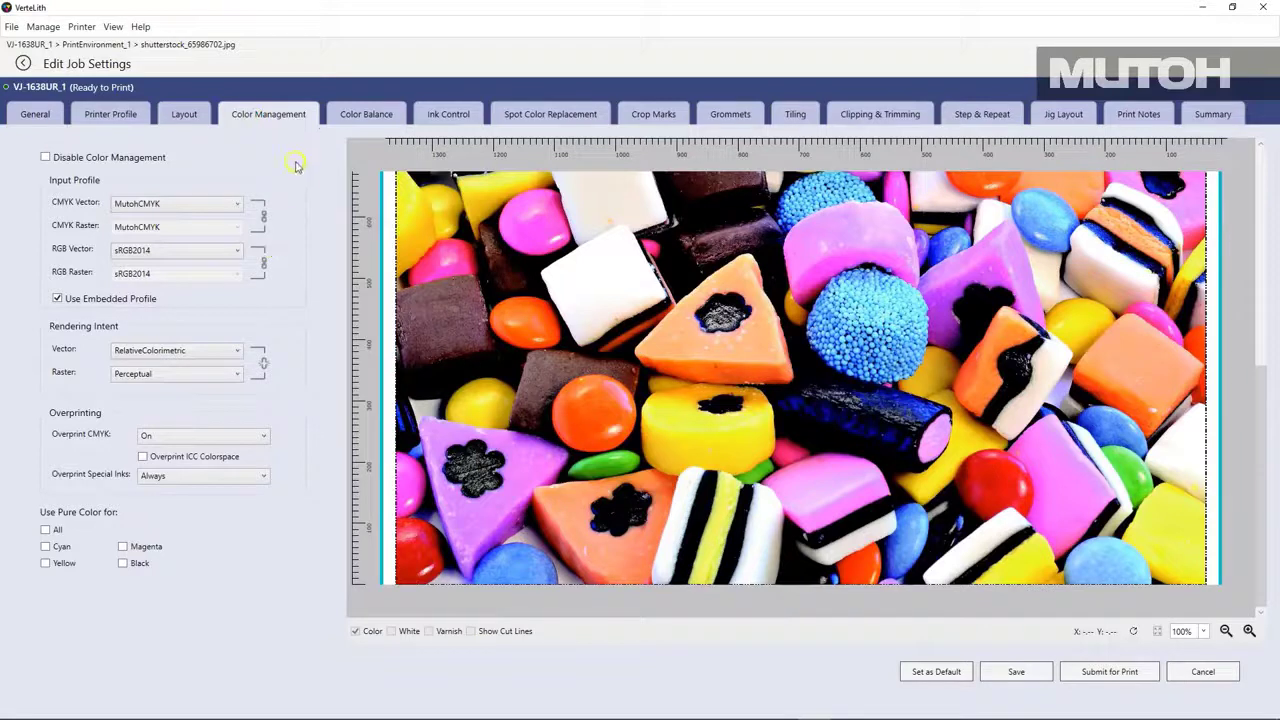
click(368, 116)
click(46, 158)
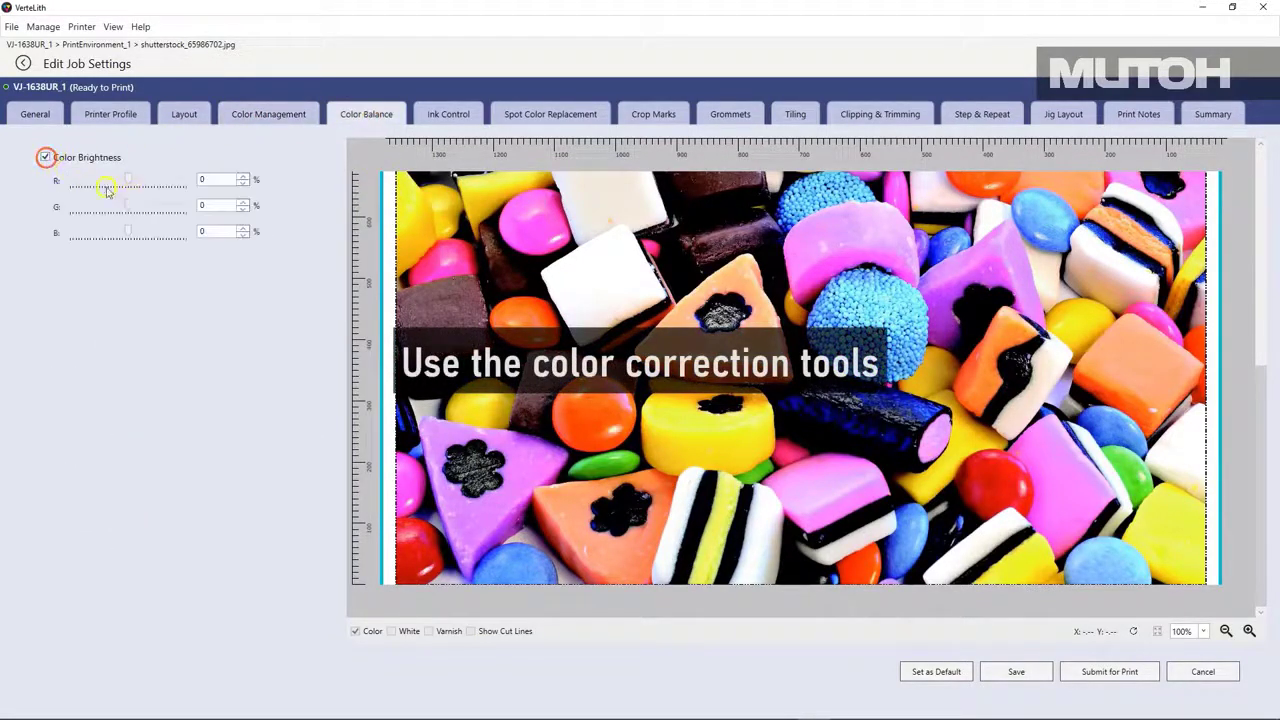
drag(127, 182, 133, 181)
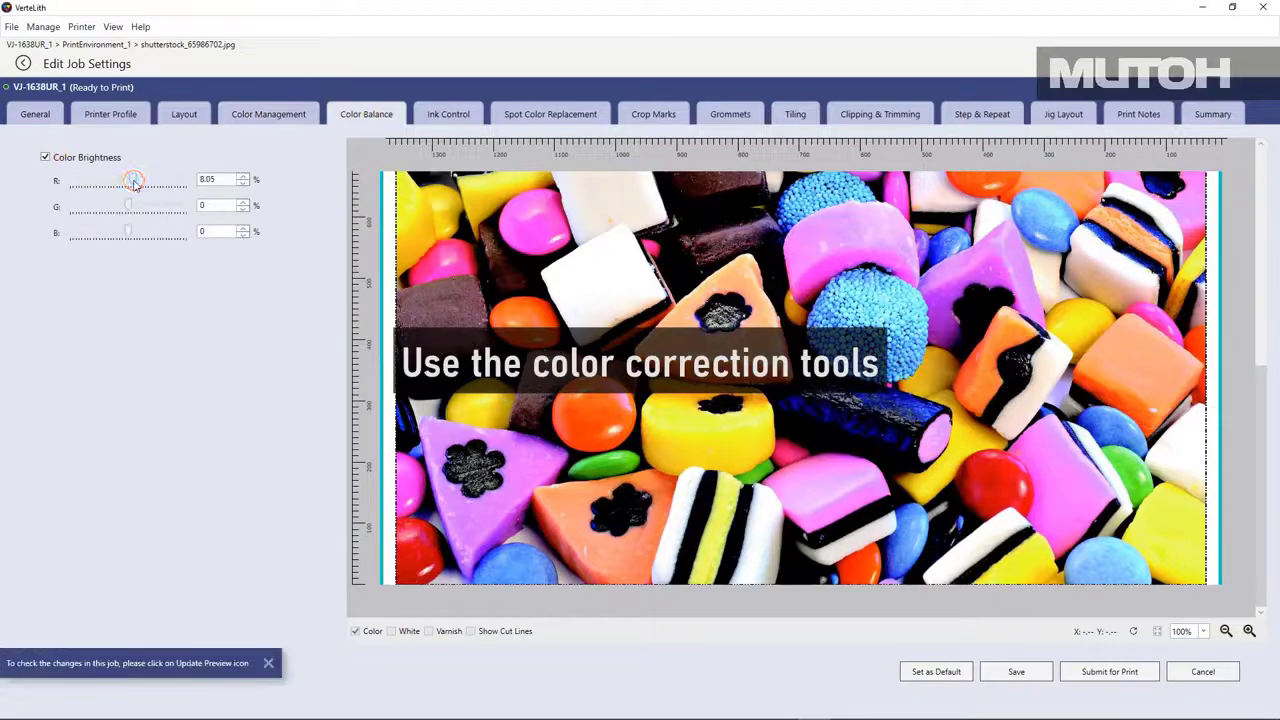
click(441, 118)
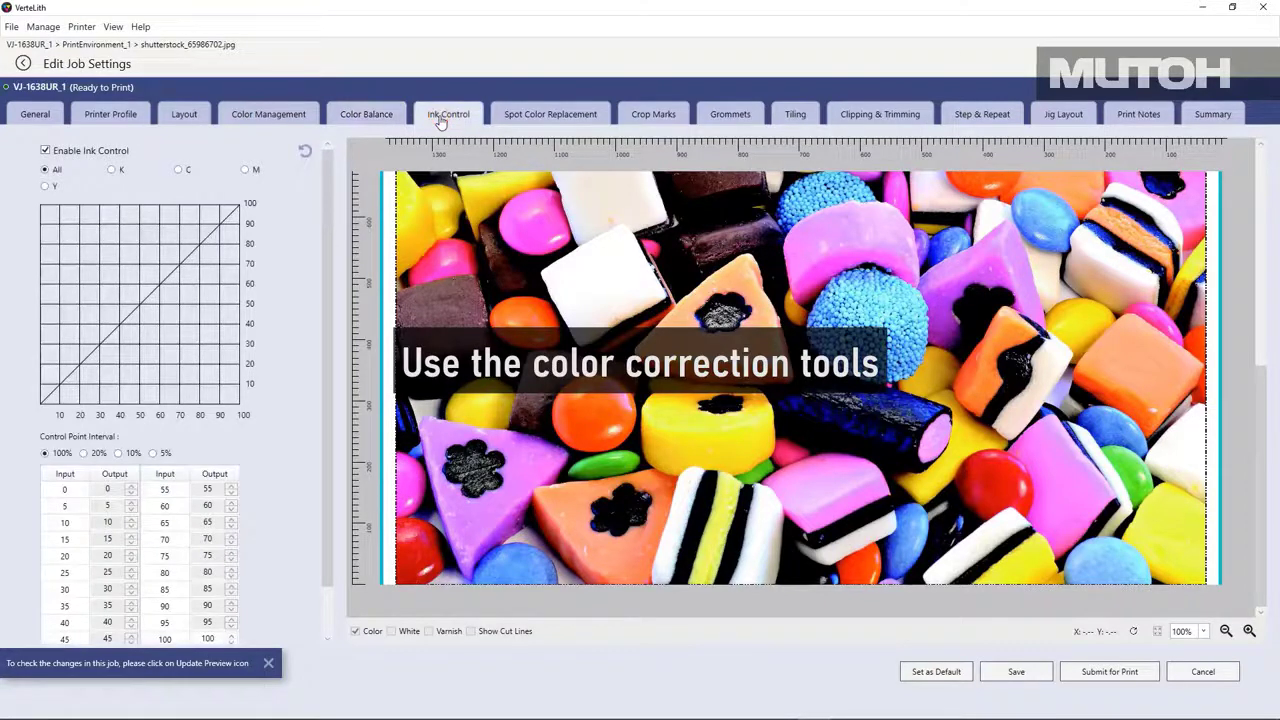
click(525, 114)
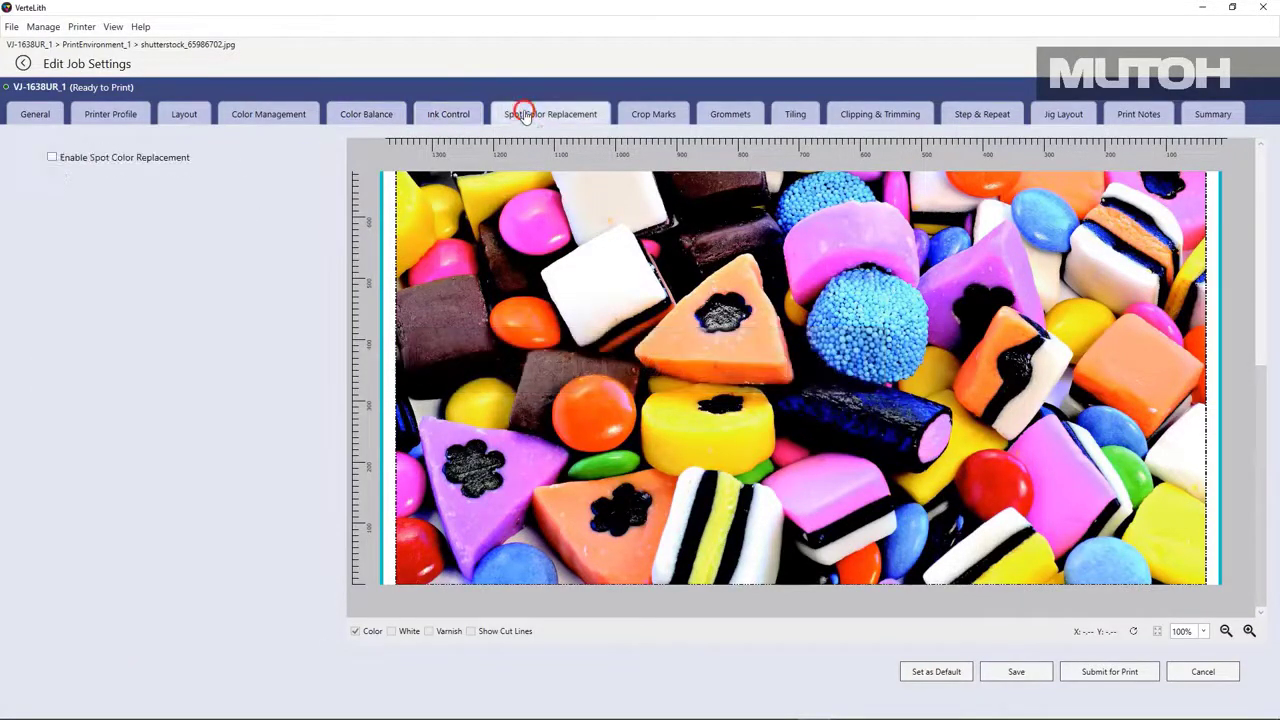
Enable crop marks at Large size for the candy photo.
click(636, 117)
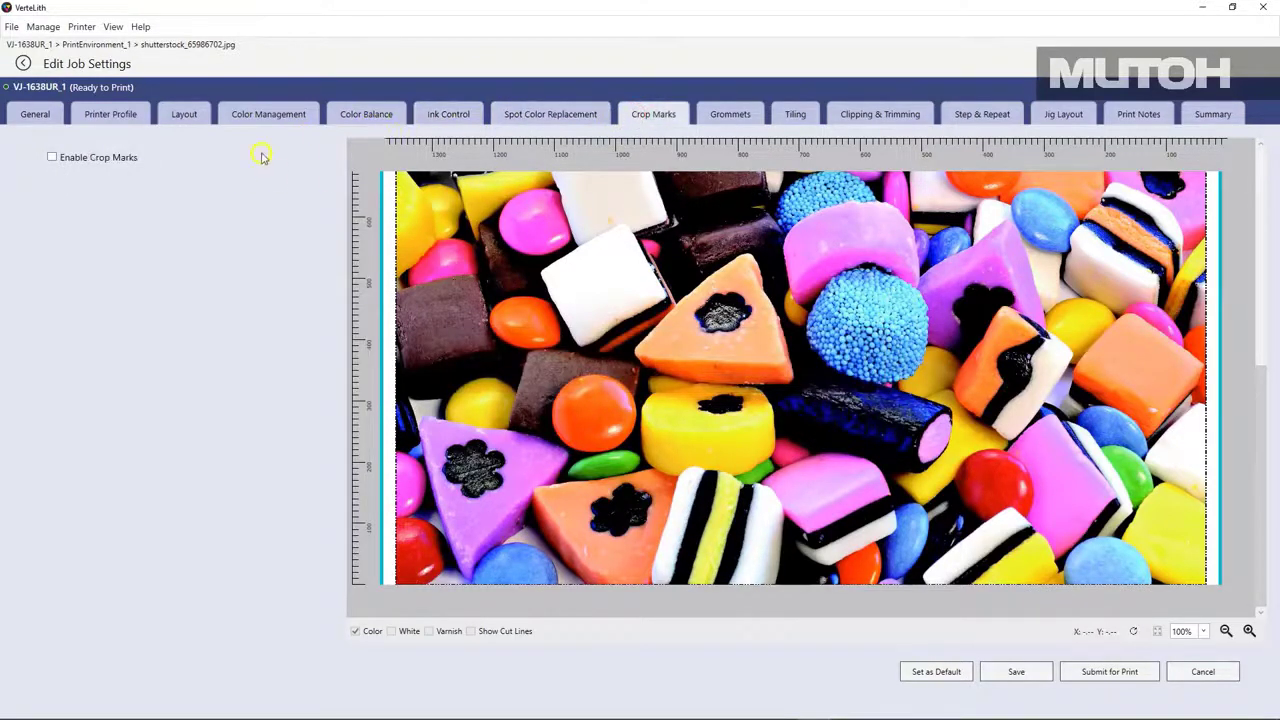
click(52, 158)
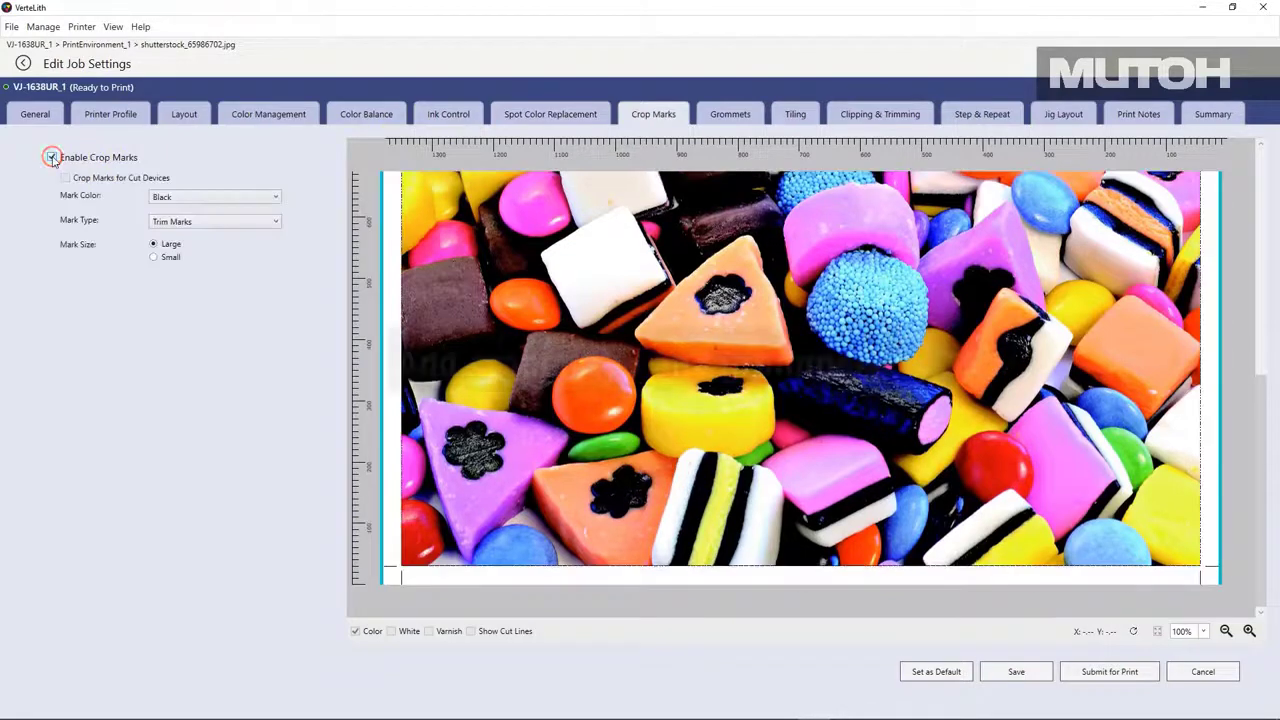
click(155, 258)
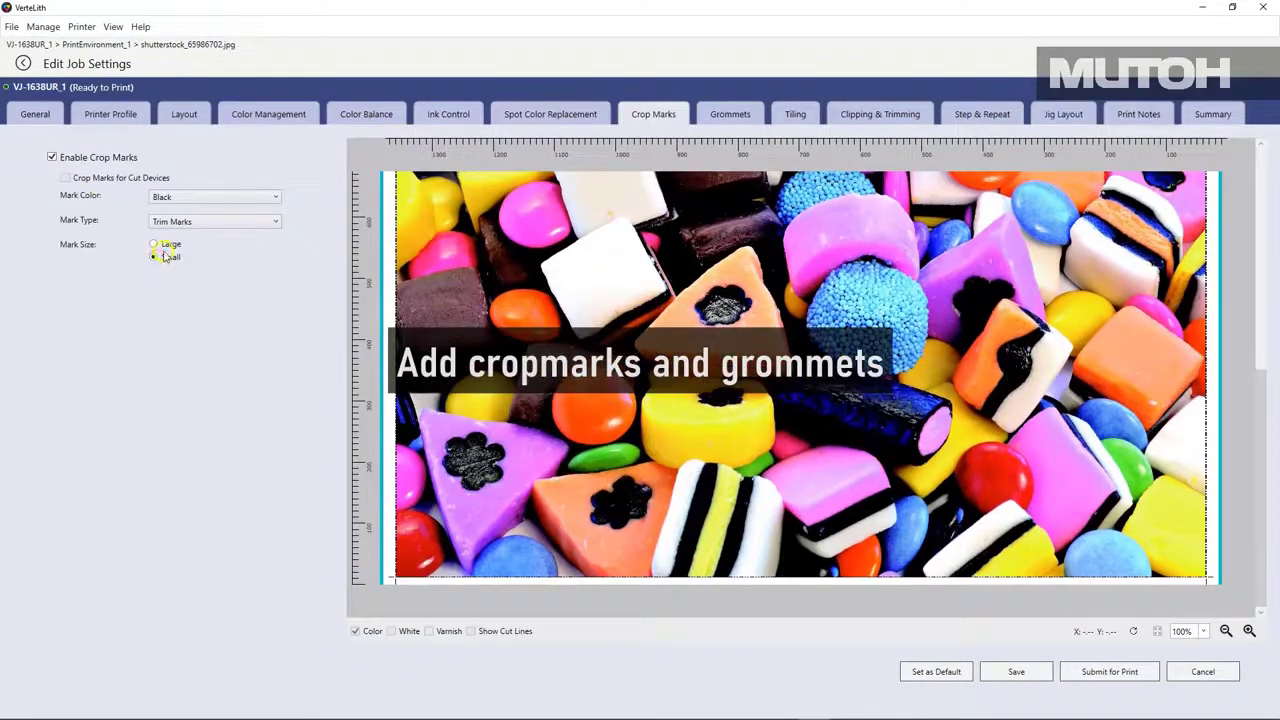
click(154, 244)
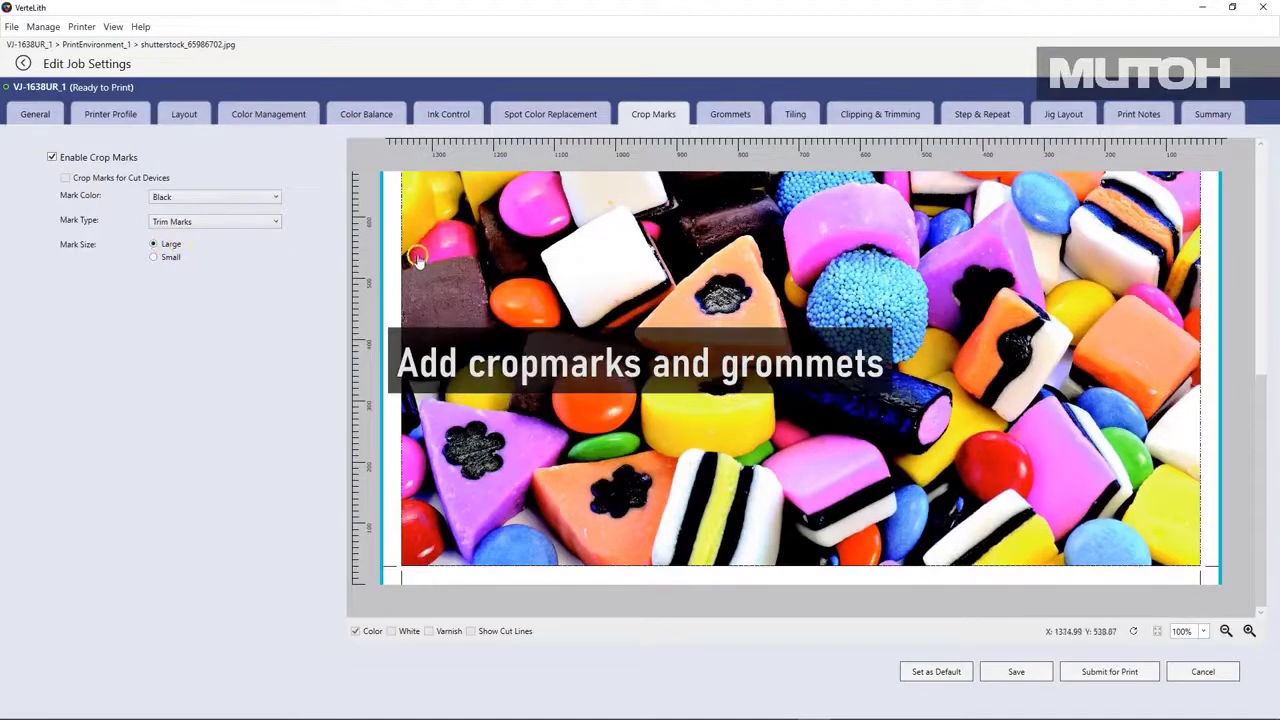
Print filled black grommets along the left, right and top edges.
click(728, 120)
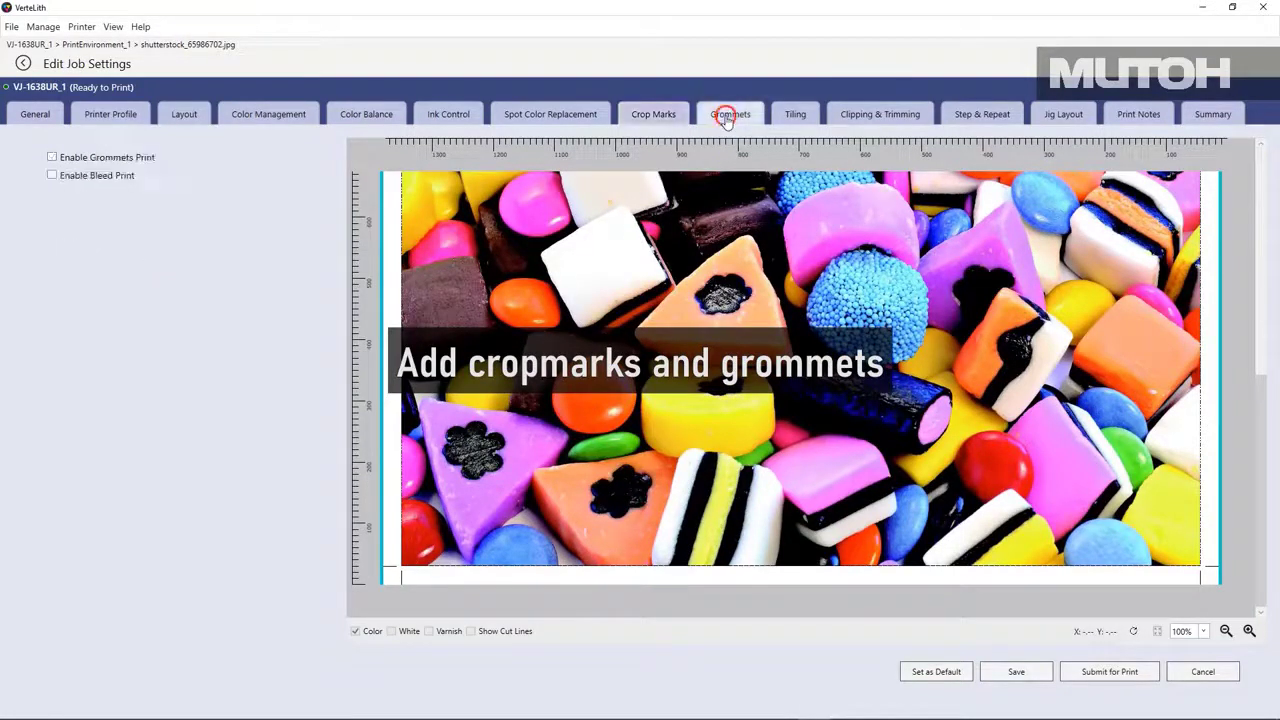
click(126, 163)
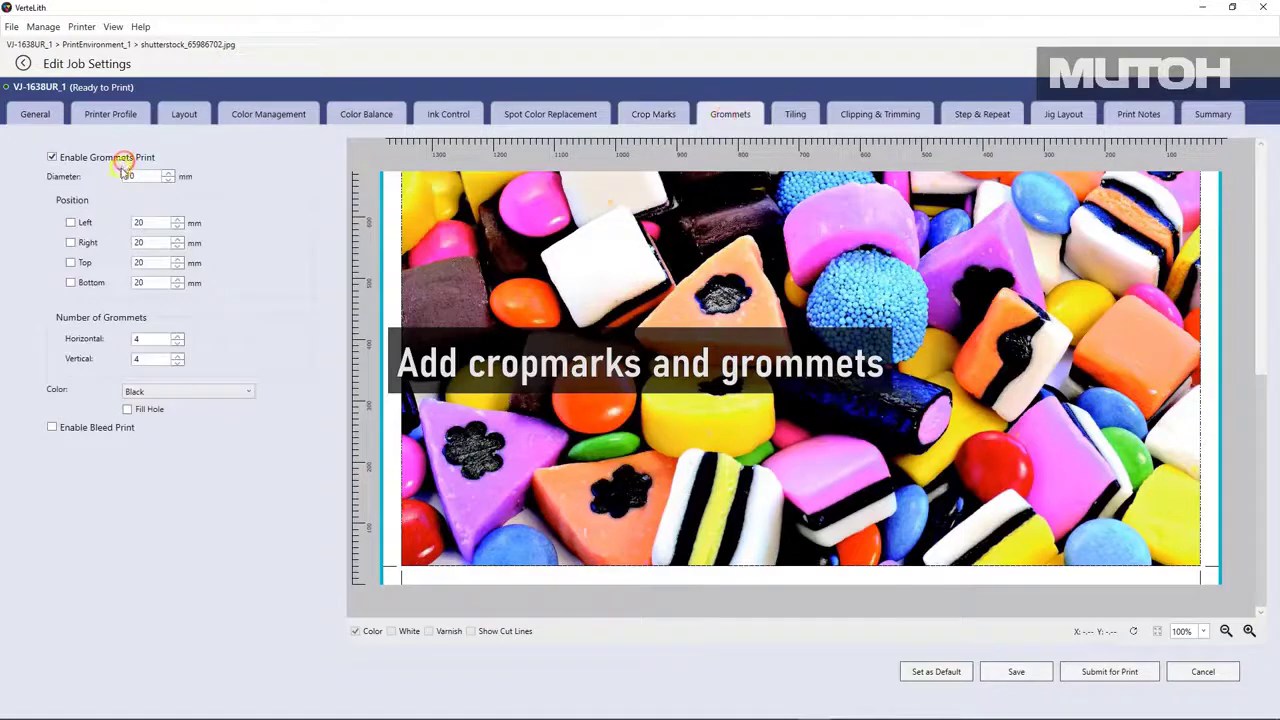
click(71, 224)
click(71, 243)
click(71, 262)
click(127, 409)
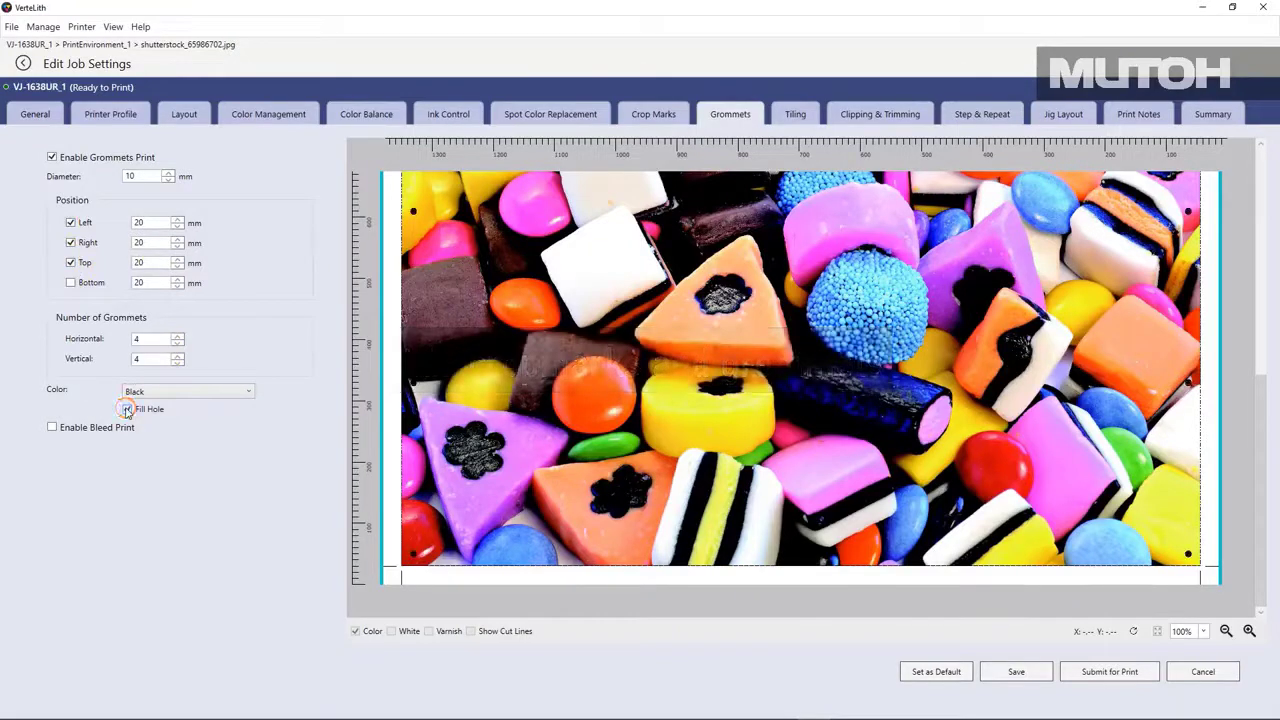
click(157, 391)
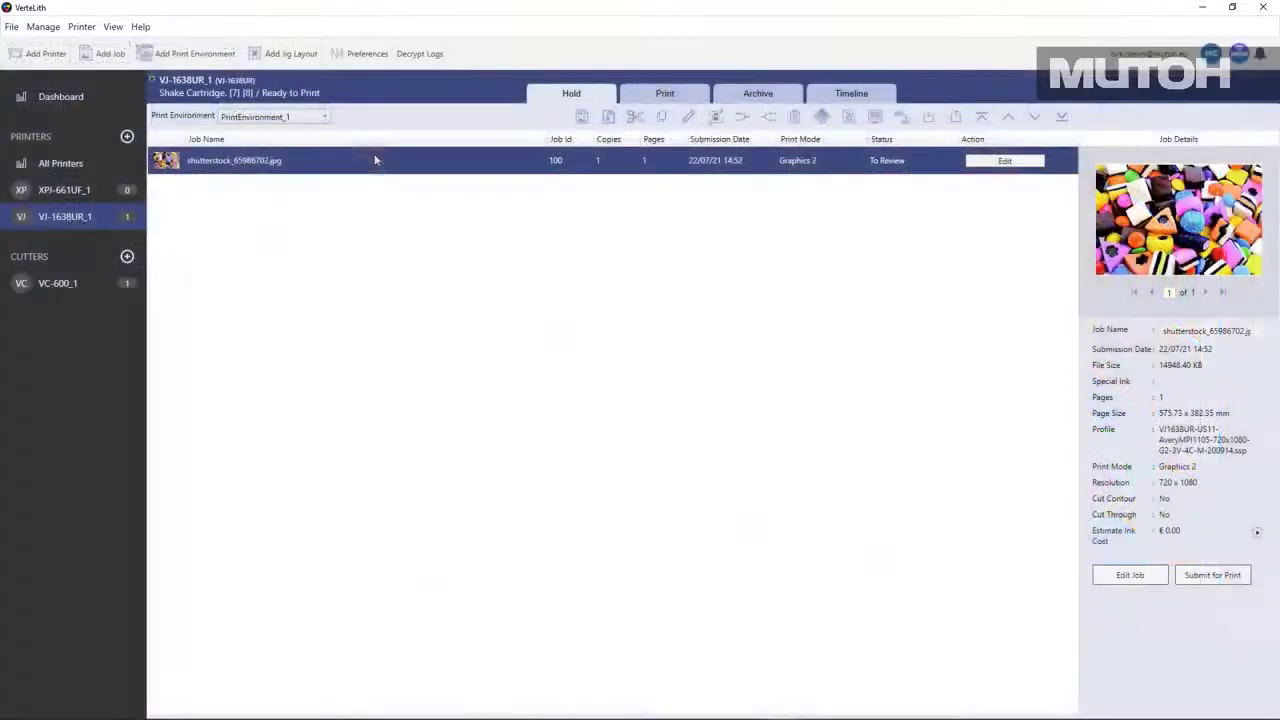
Set the candy photo's print width to 5000 mm, giving 3320.59 mm tall at 868.46%.
click(1001, 164)
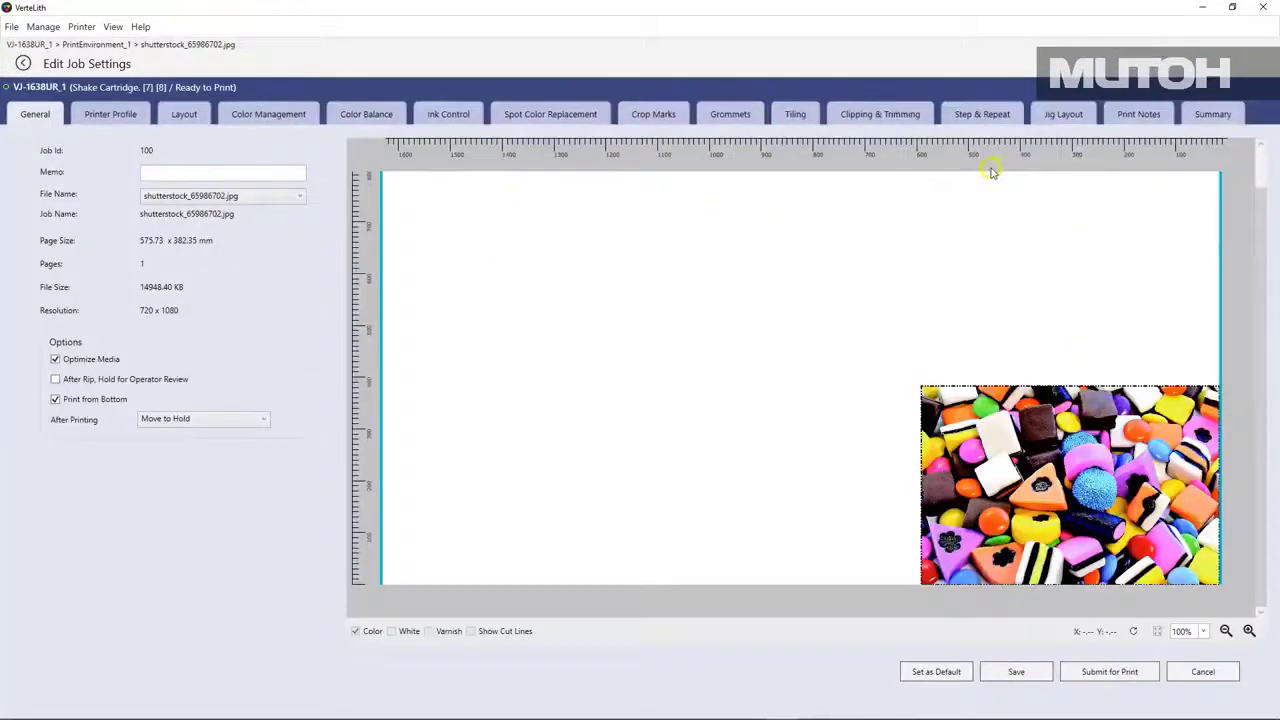
click(187, 118)
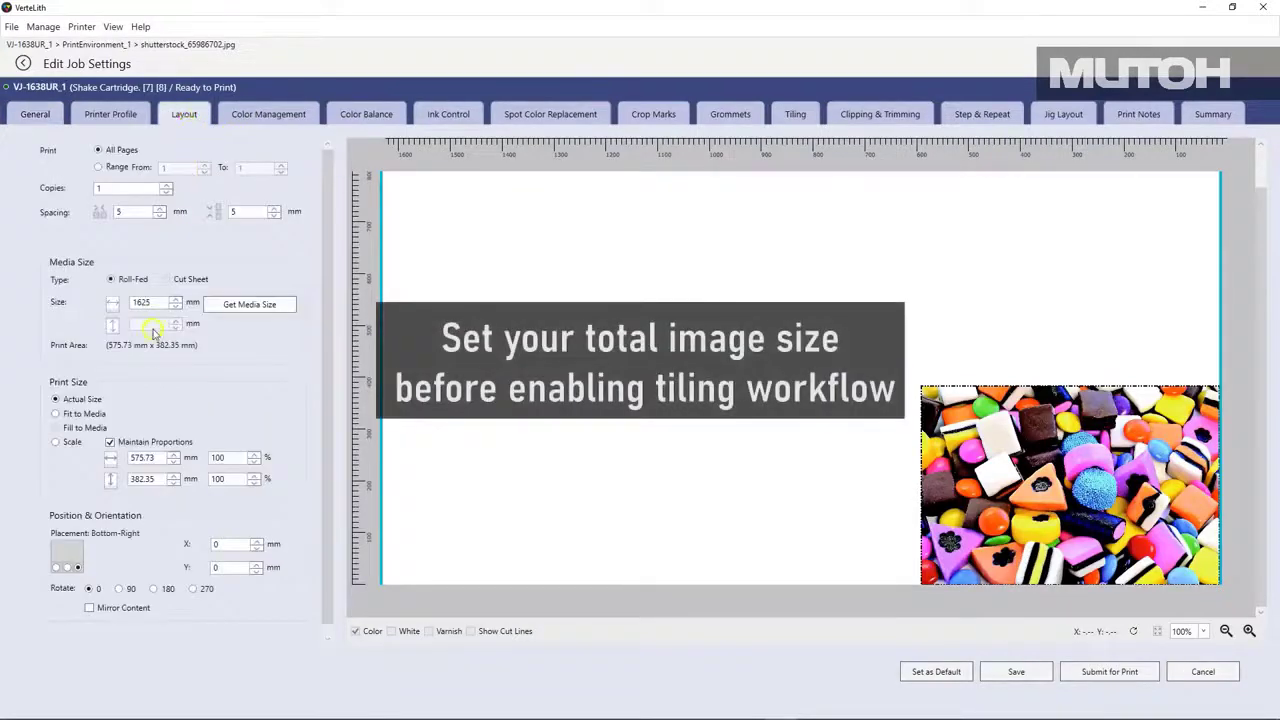
double_click(145, 457)
text(5000)
click(157, 478)
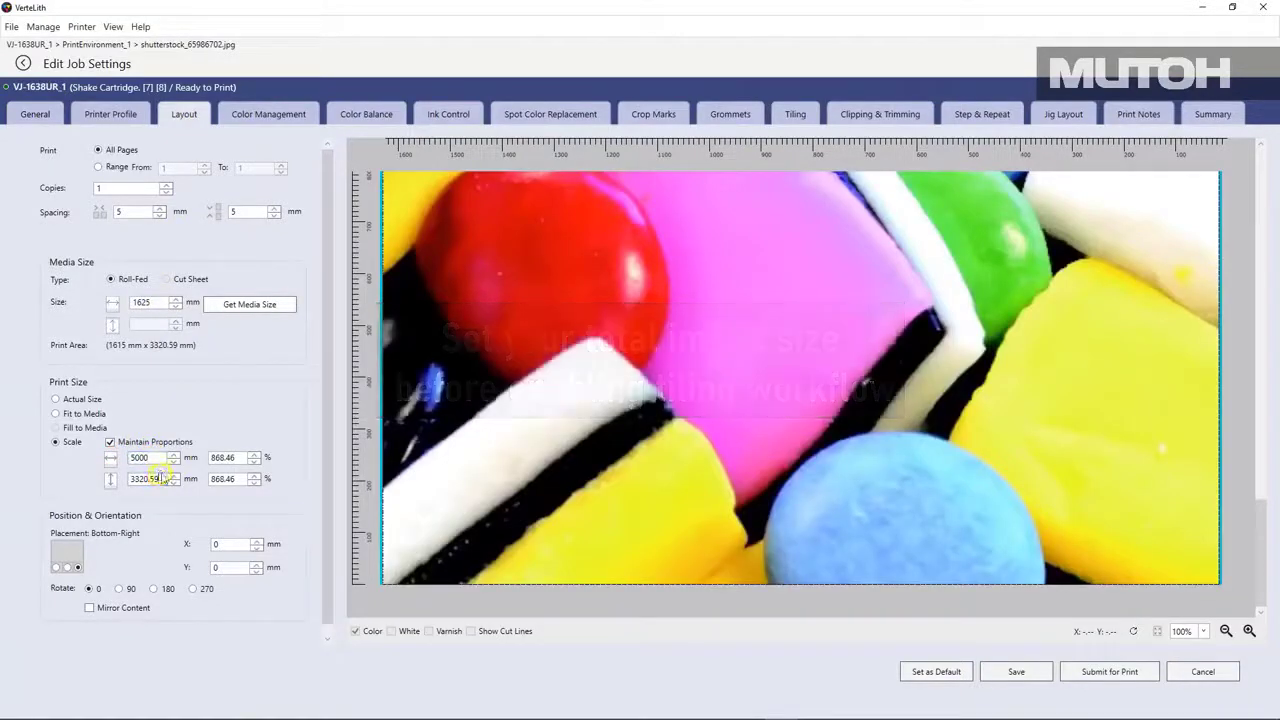
click(494, 345)
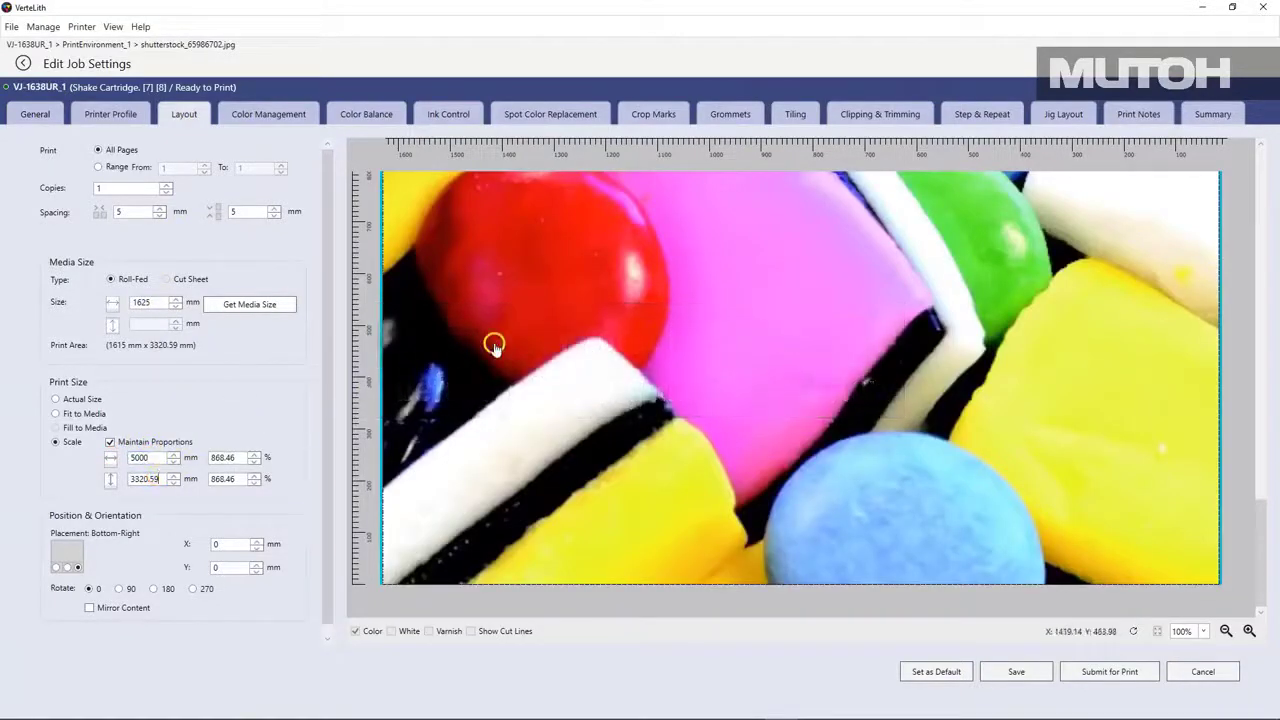
Enable custom uniform tiling with 180° alternate rotation, 20 mm overlap and trim marks.
click(796, 116)
click(700, 166)
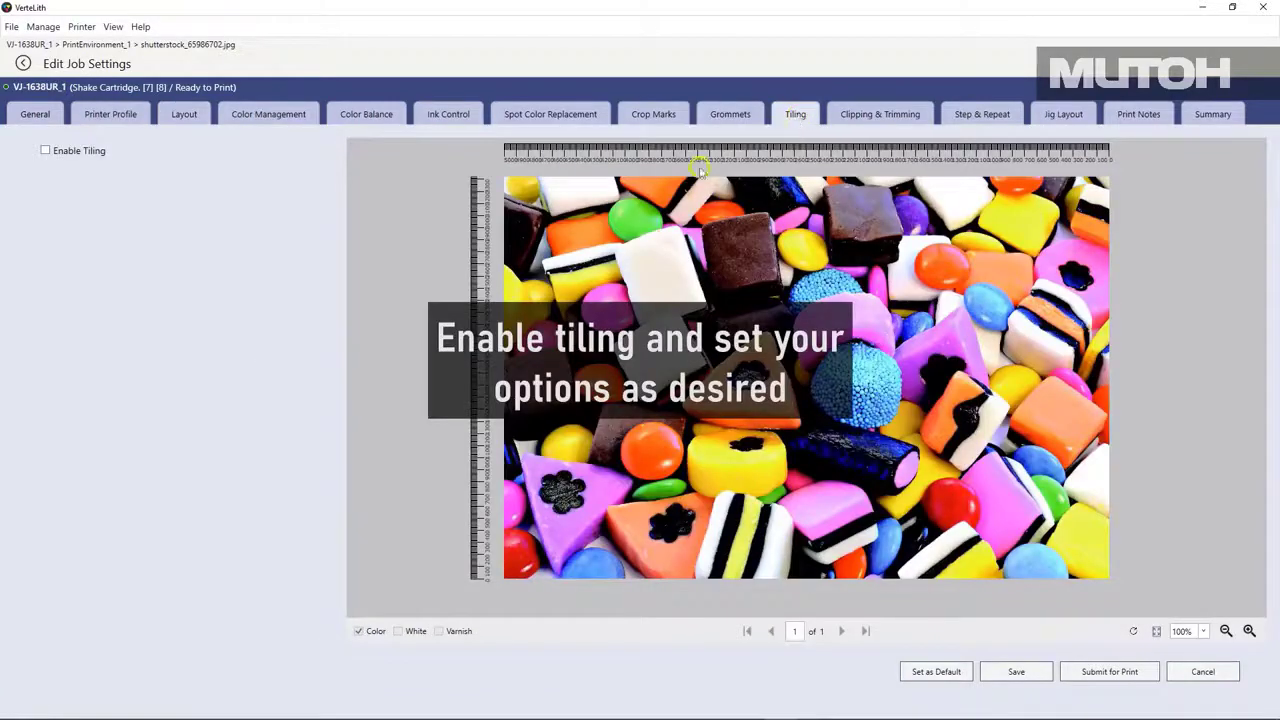
click(99, 155)
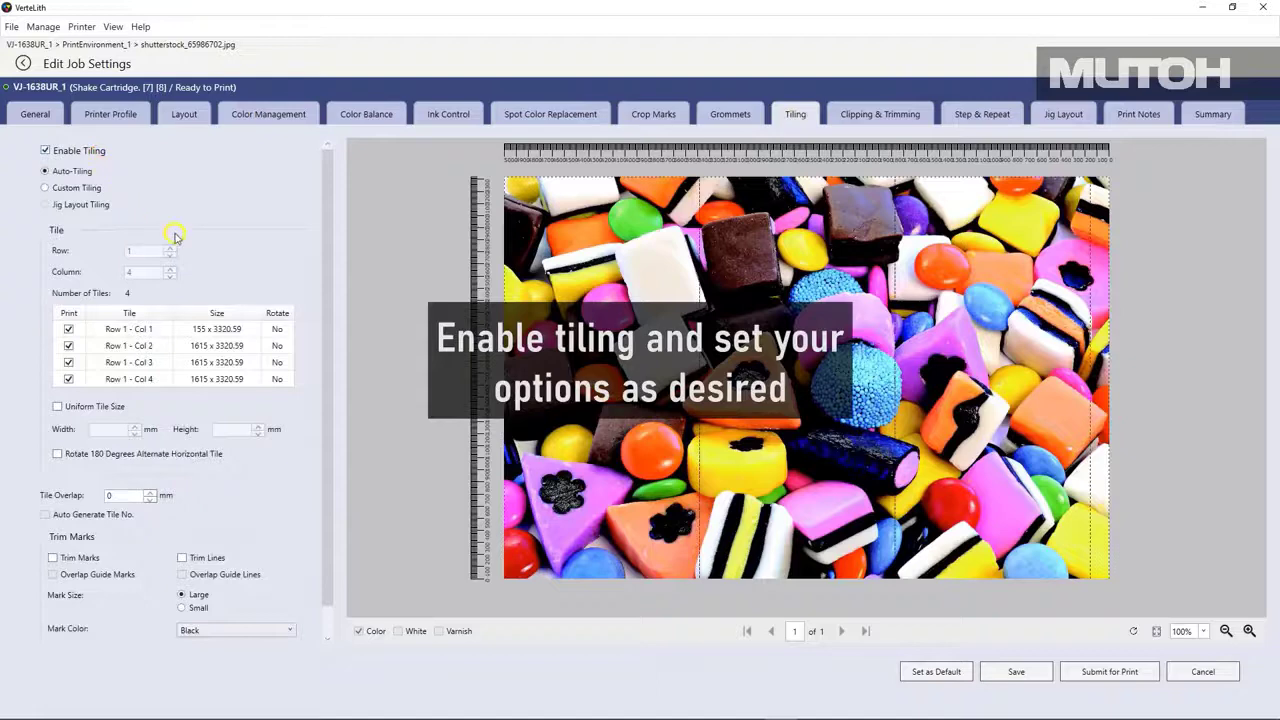
click(46, 189)
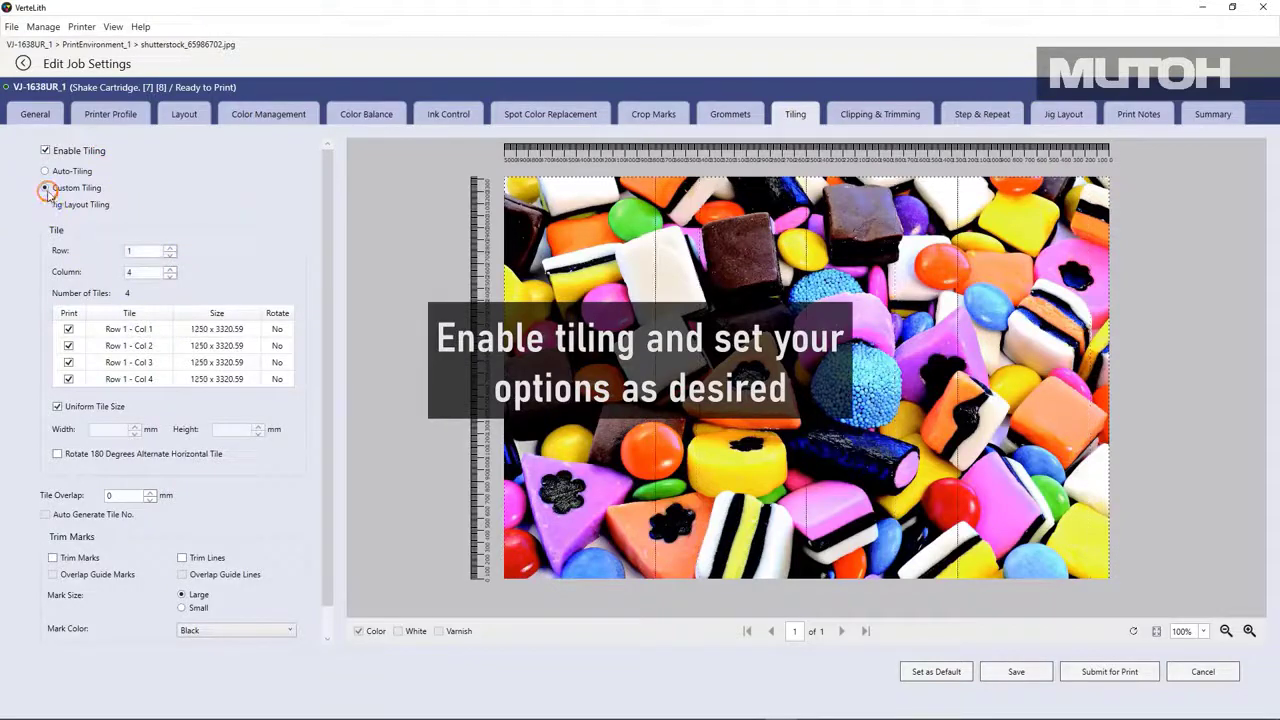
click(118, 406)
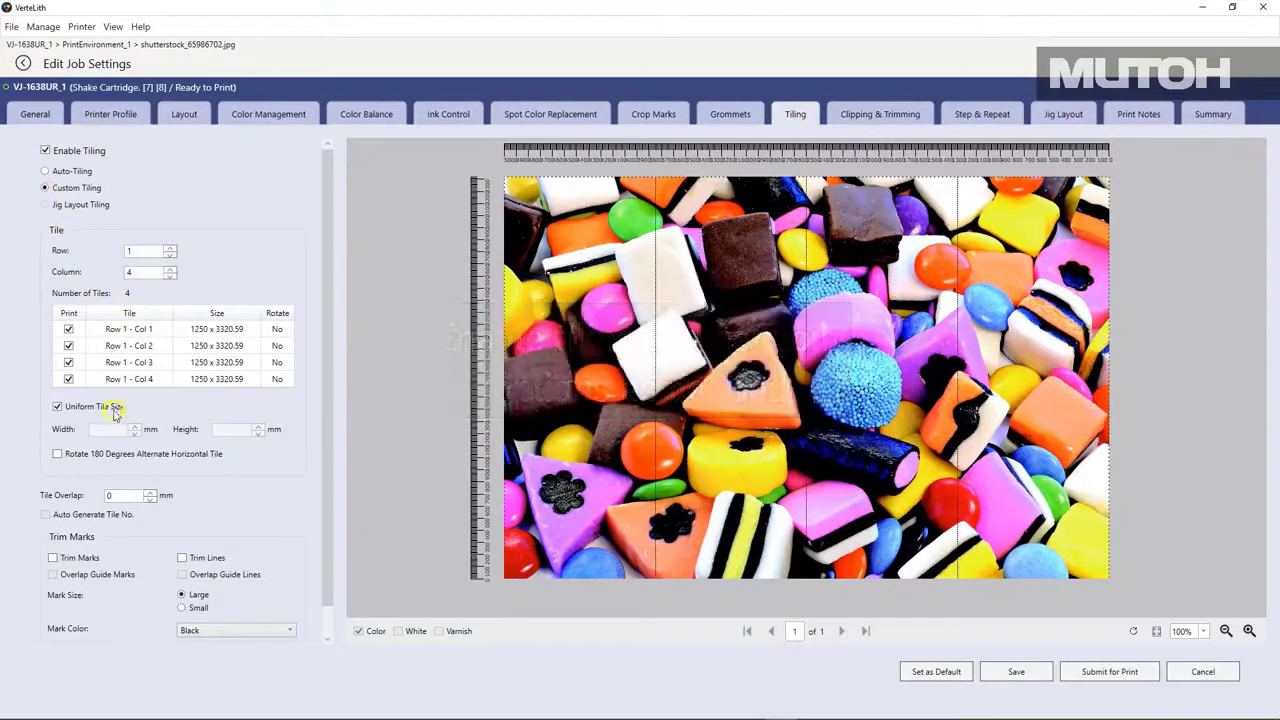
click(108, 452)
click(149, 492)
click(149, 492)
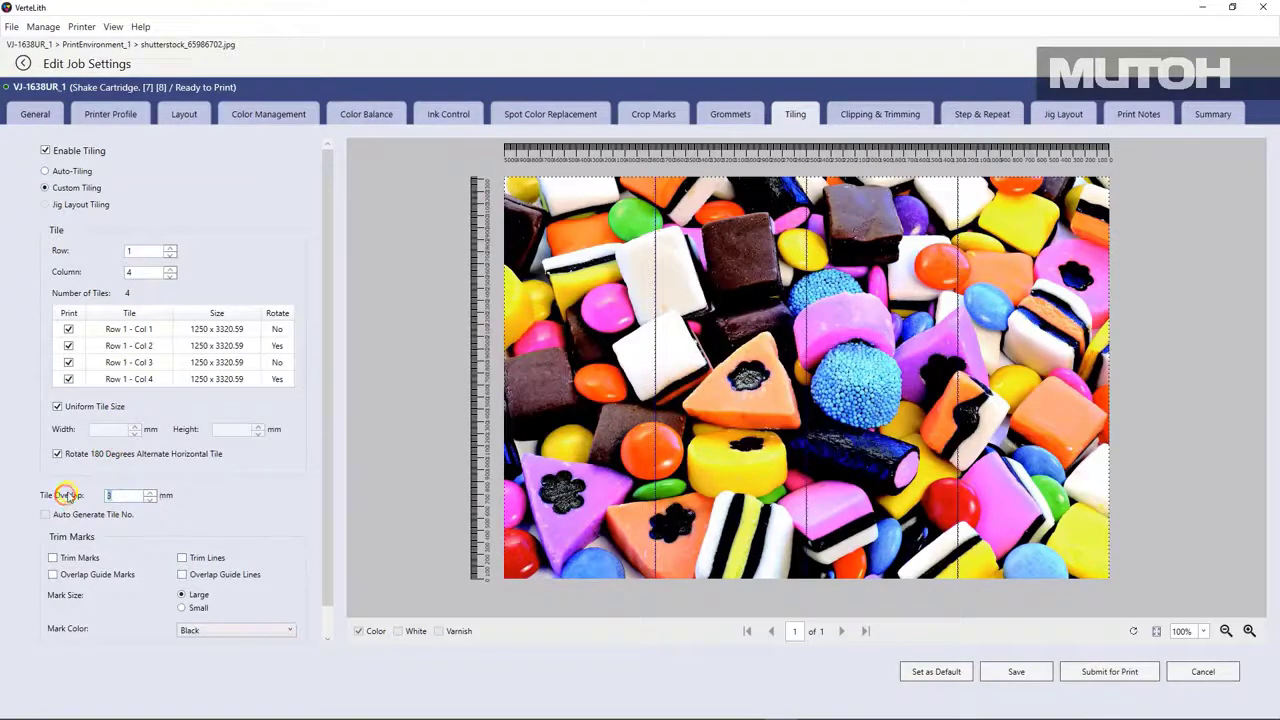
click(72, 557)
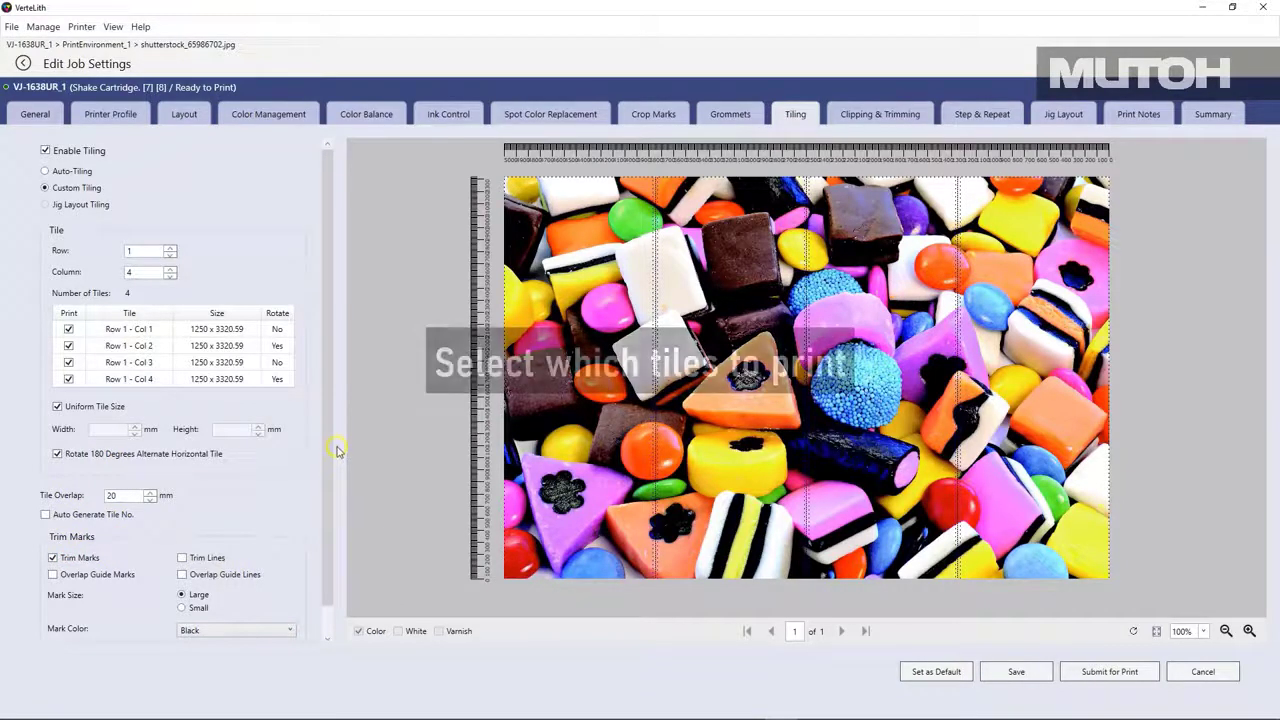
Toggle printing off and back on for the Row 1 - Col 2 and Col 3 tiles.
click(74, 346)
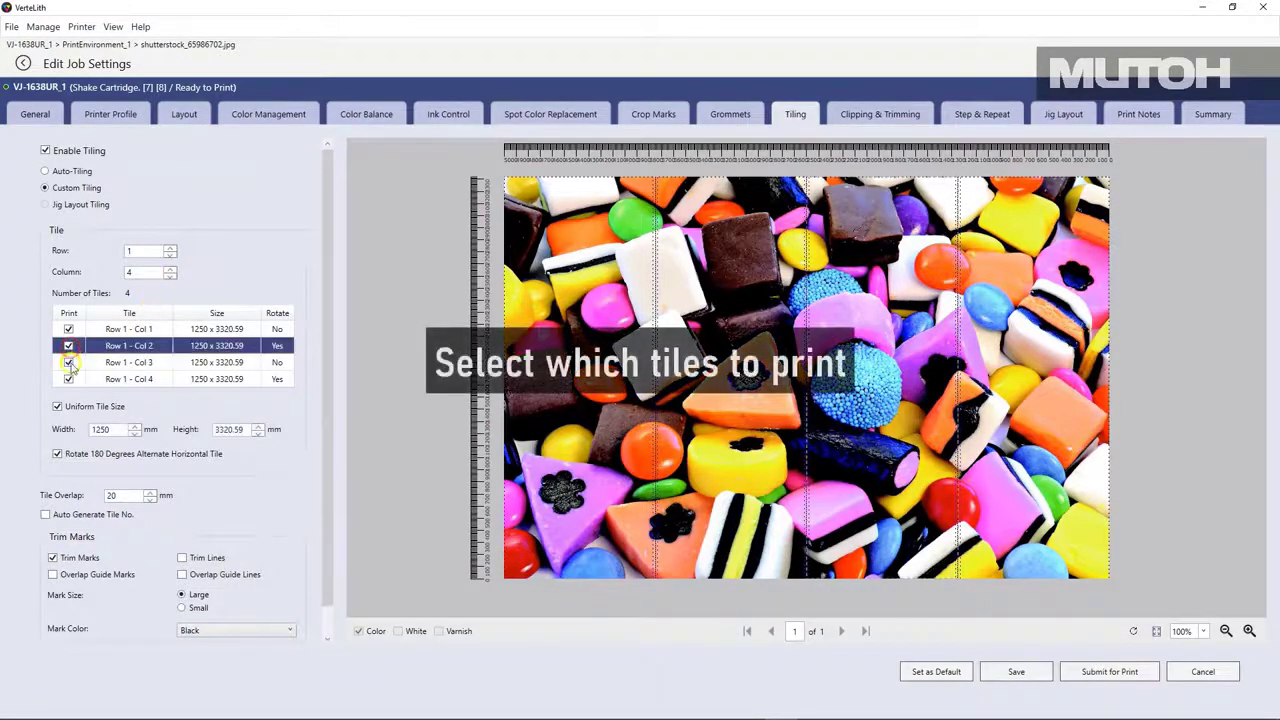
click(68, 364)
click(68, 364)
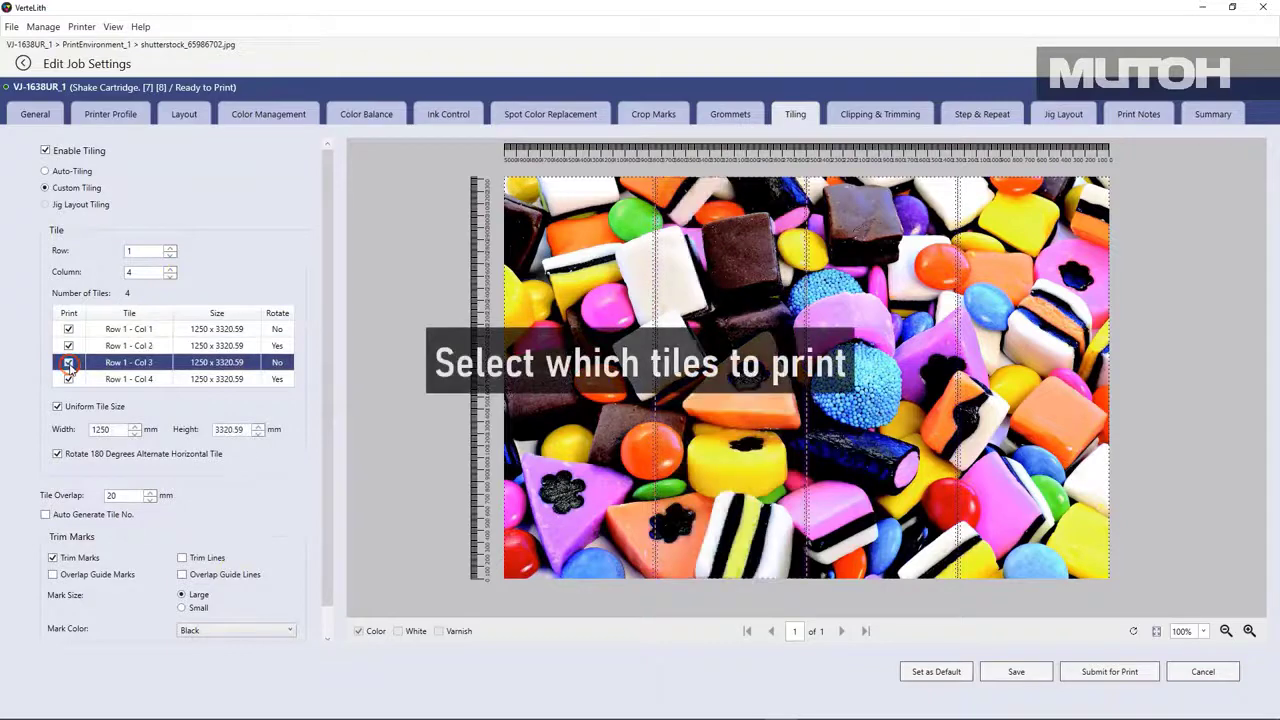
click(68, 346)
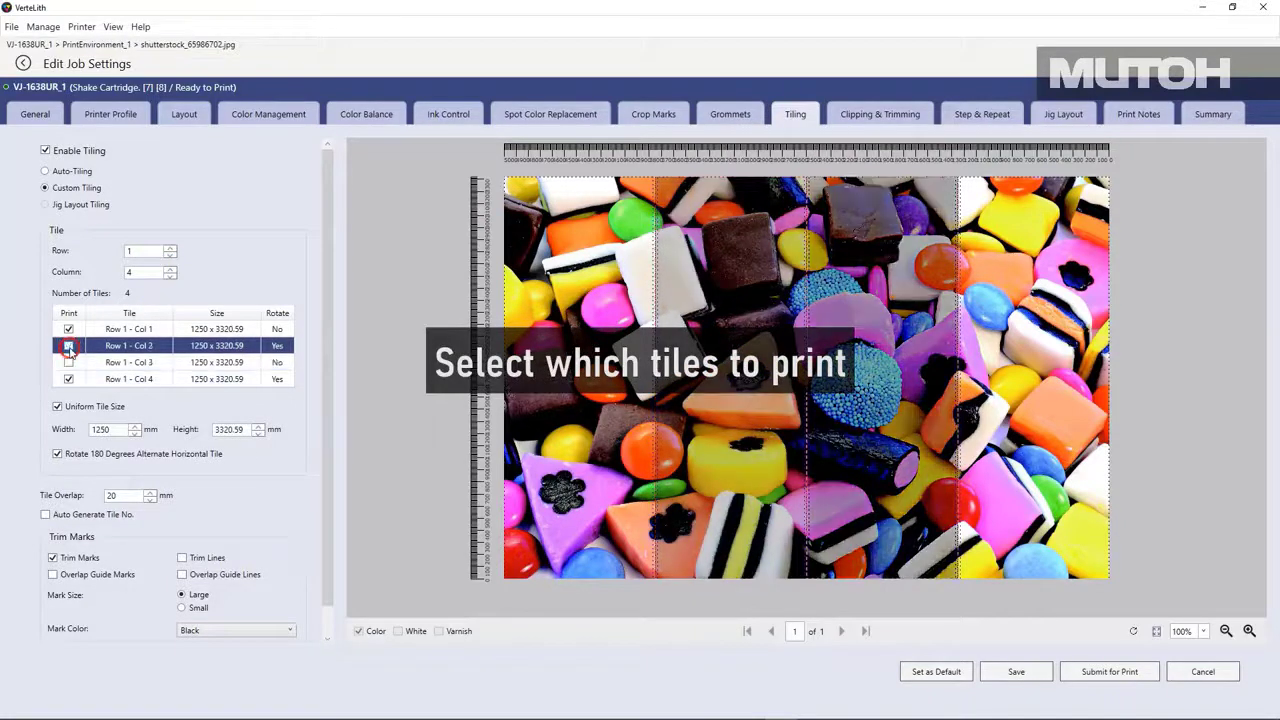
click(68, 346)
click(68, 362)
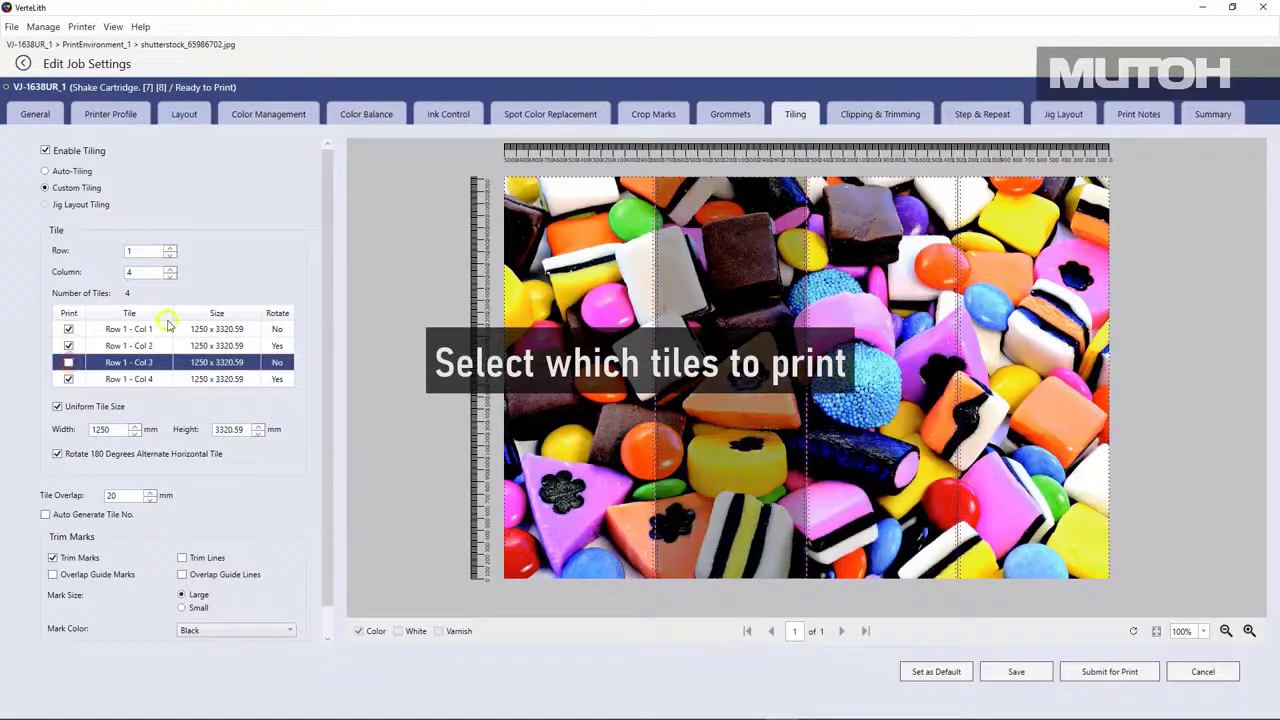
click(68, 362)
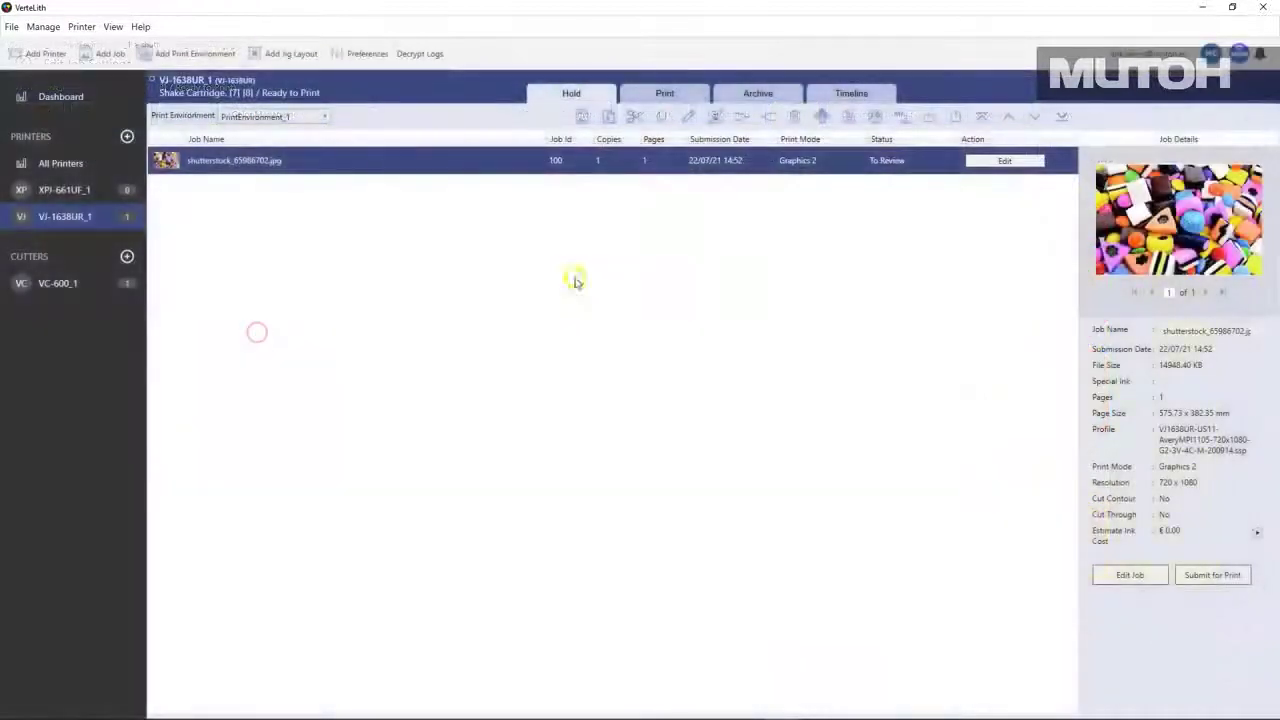
Enable trimming and frame a 253.62 × 135.06 mm area at X 179.45, Y 128.09 mm.
click(1000, 160)
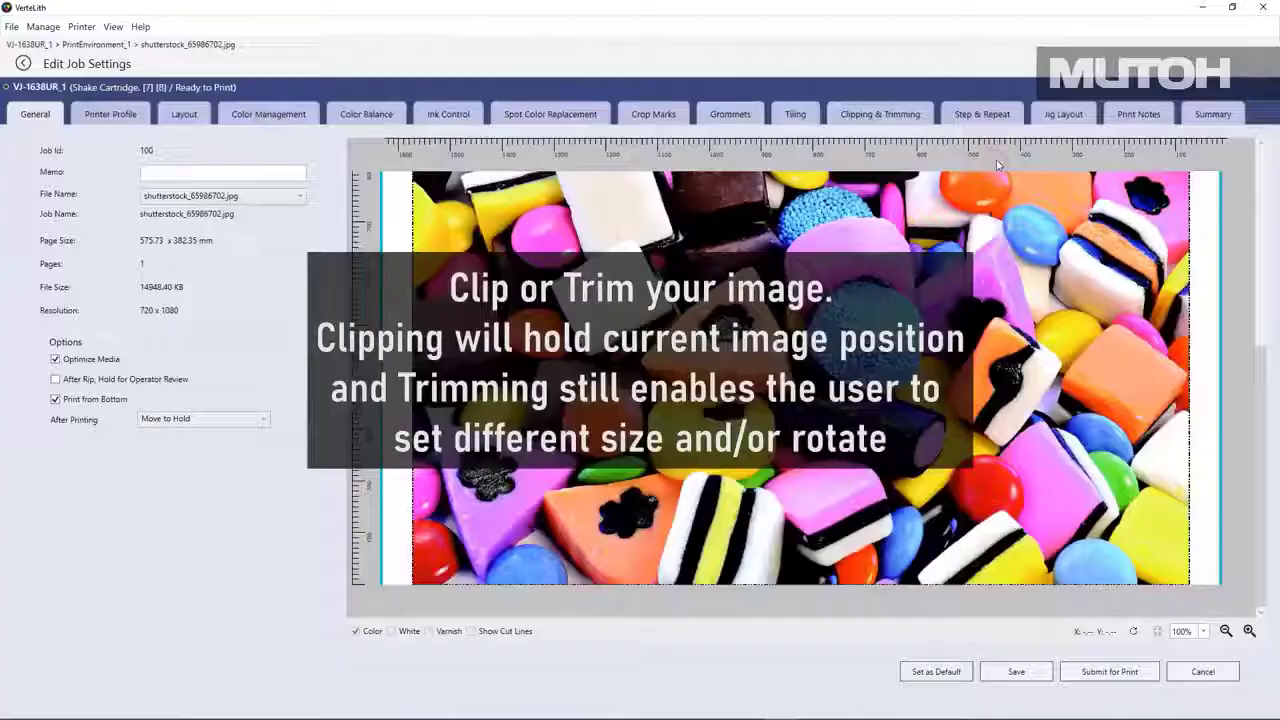
click(915, 117)
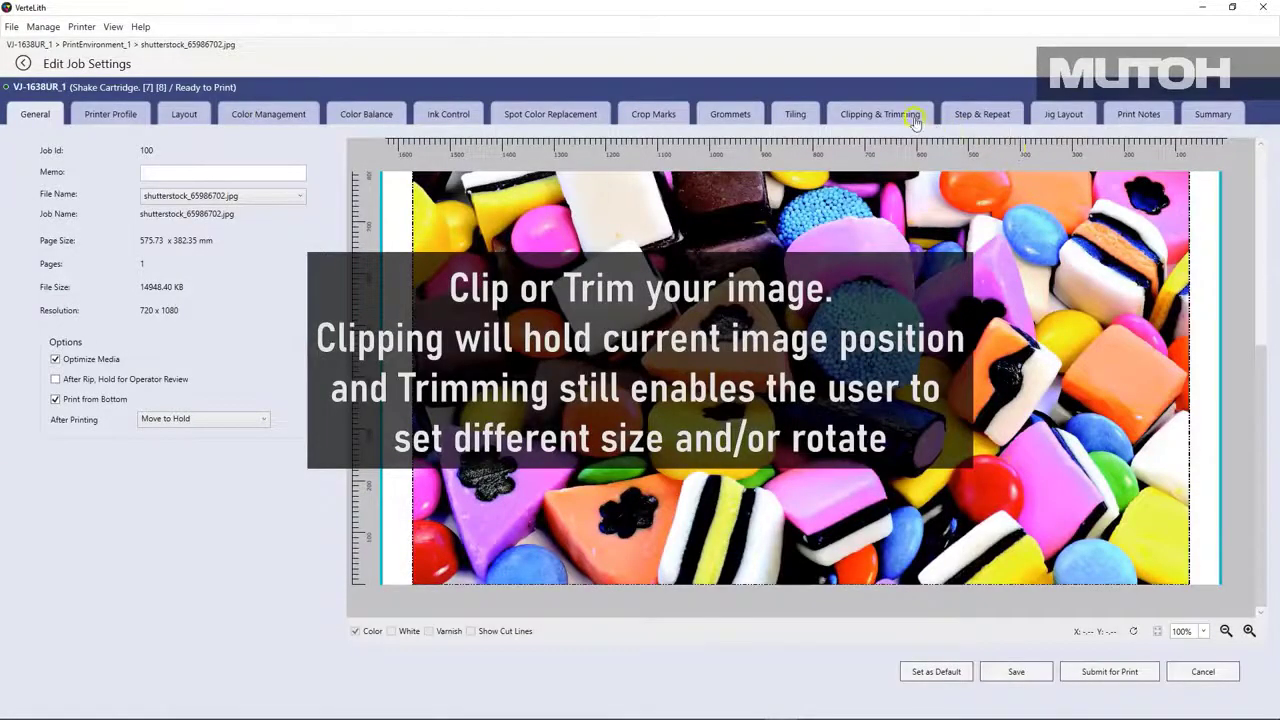
click(907, 117)
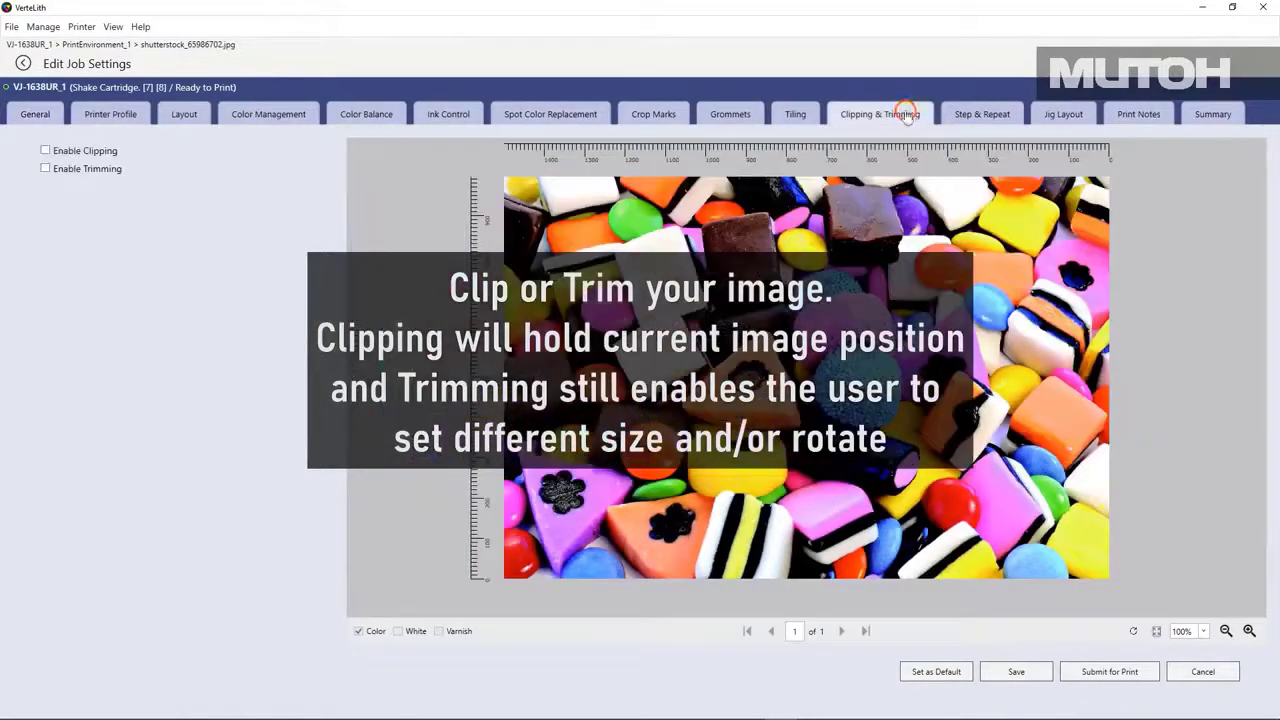
click(117, 170)
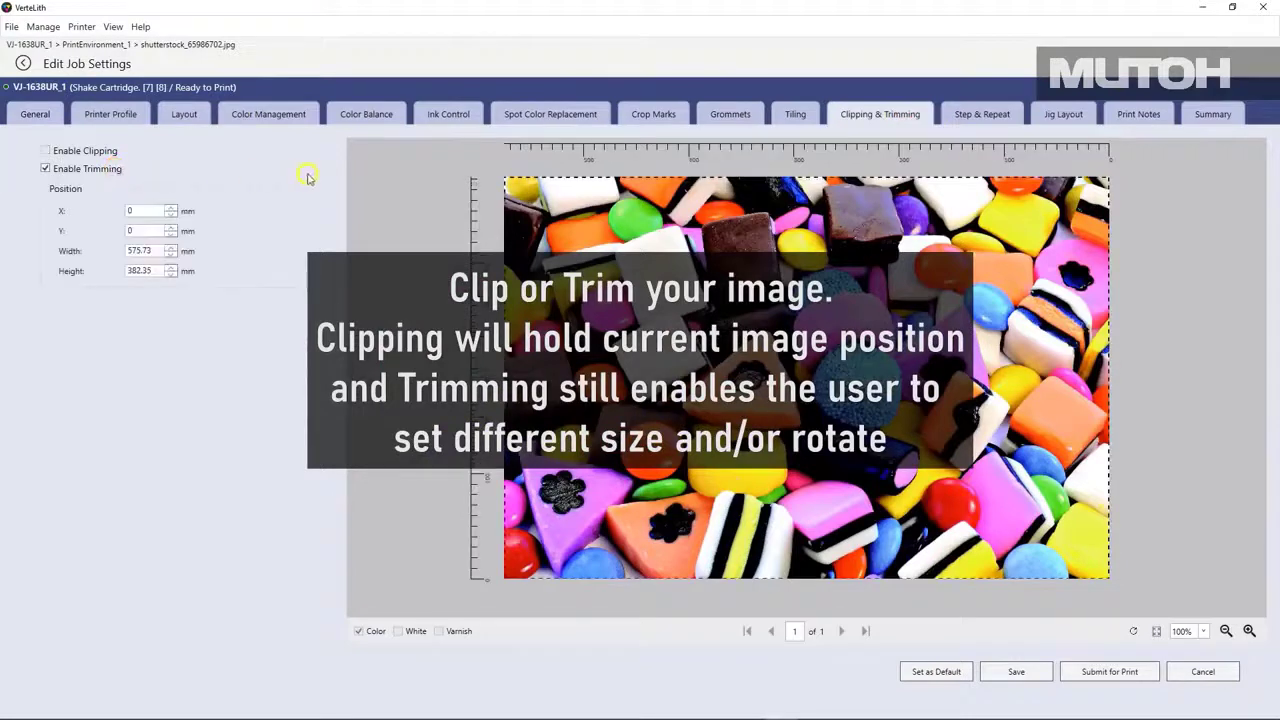
drag(505, 178, 841, 437)
drag(1017, 524, 828, 387)
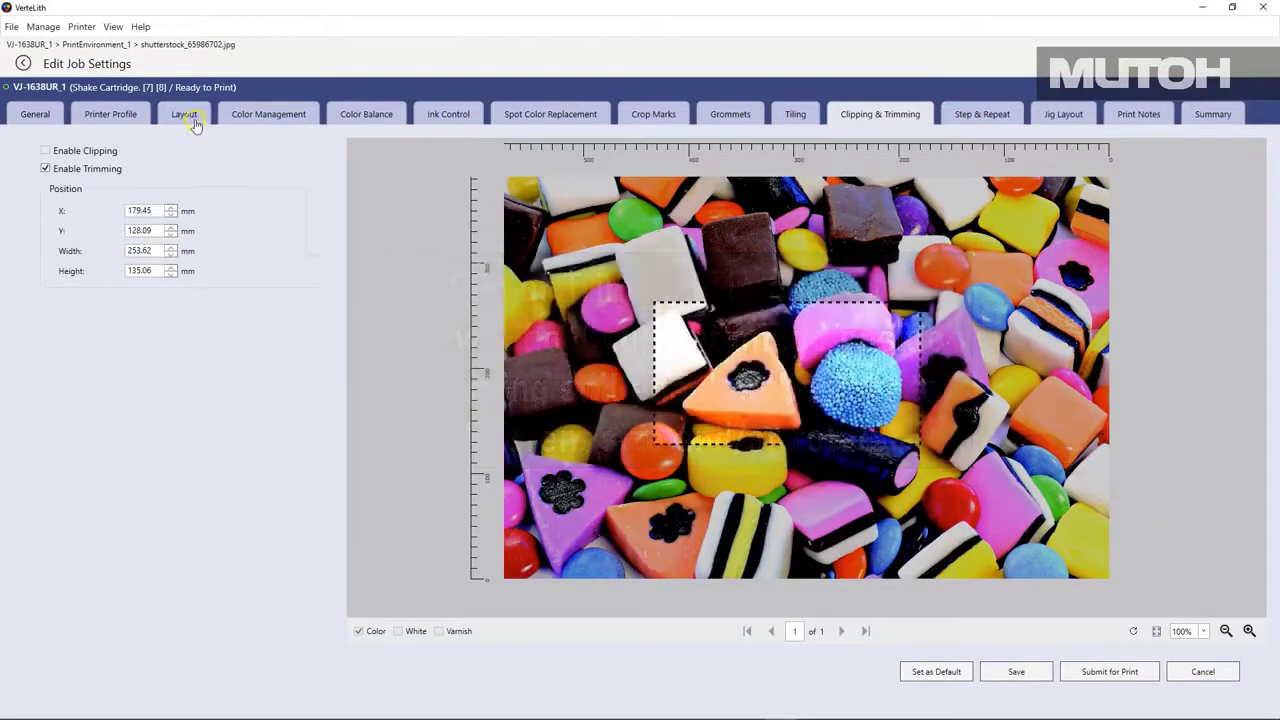
Place the trimmed image bottom-right and scale it to 1500 mm wide (798.81 mm tall).
click(185, 116)
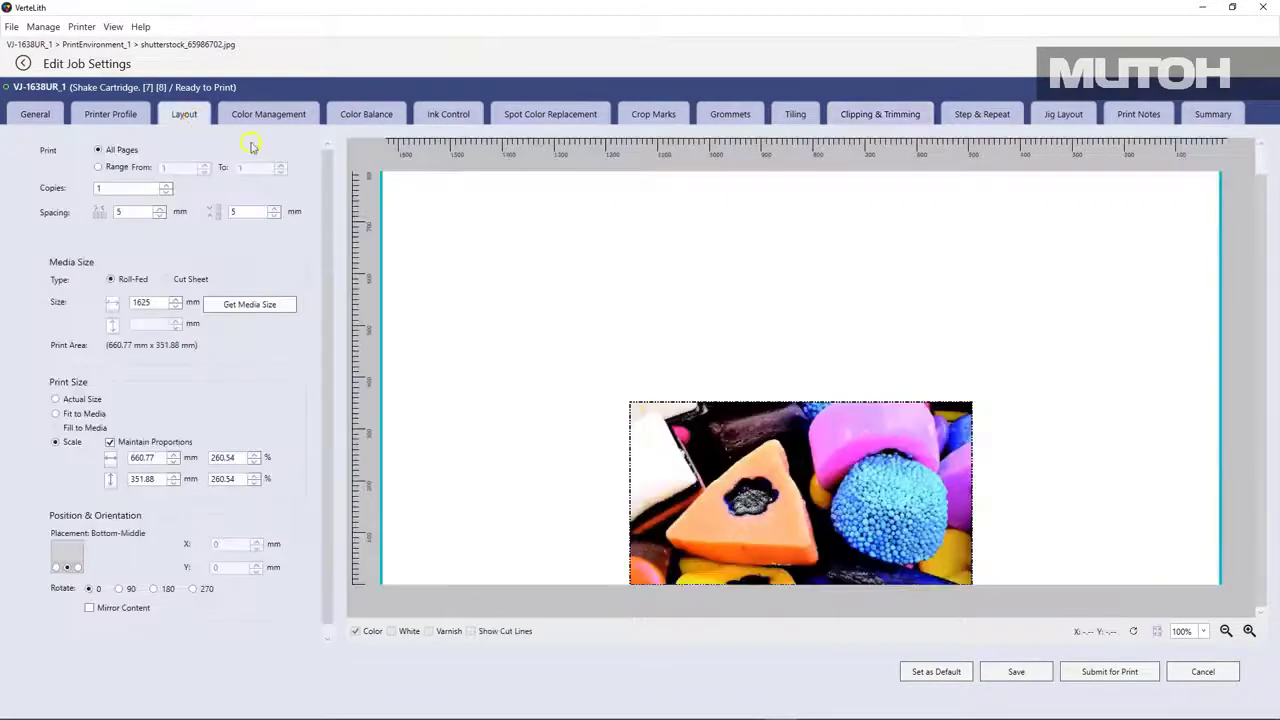
drag(748, 436, 568, 428)
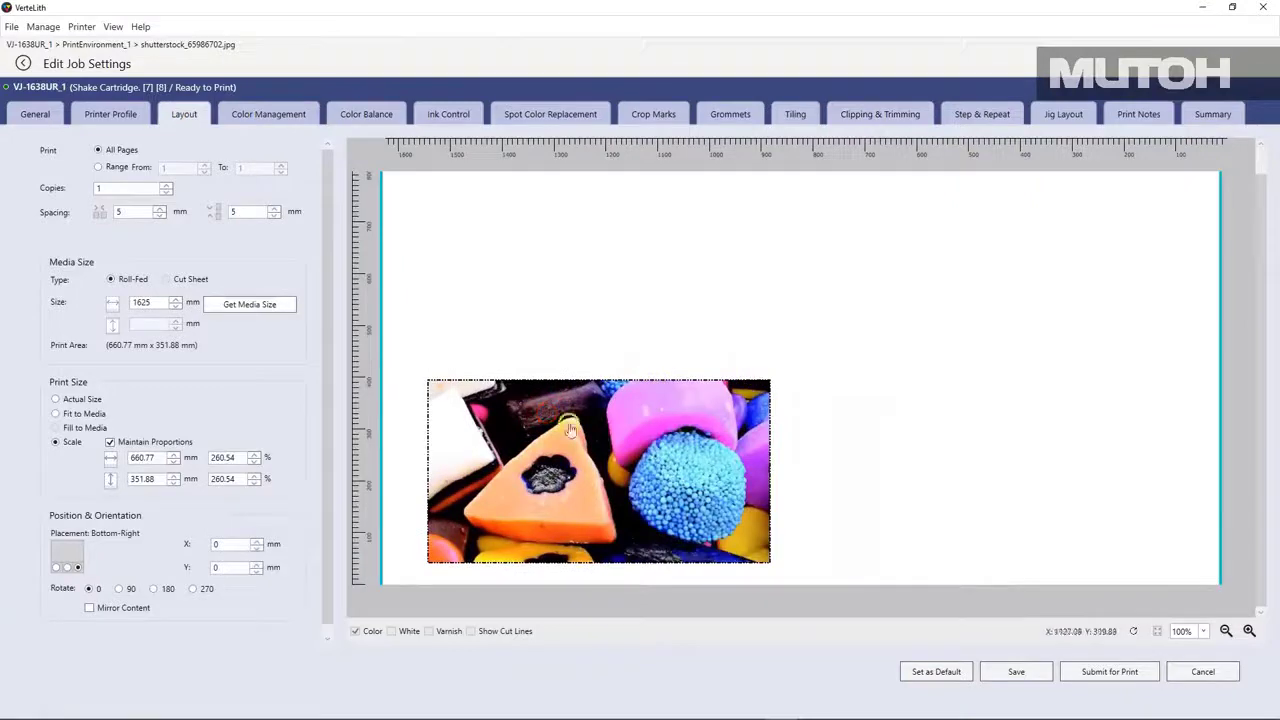
double_click(148, 457)
text(1500)
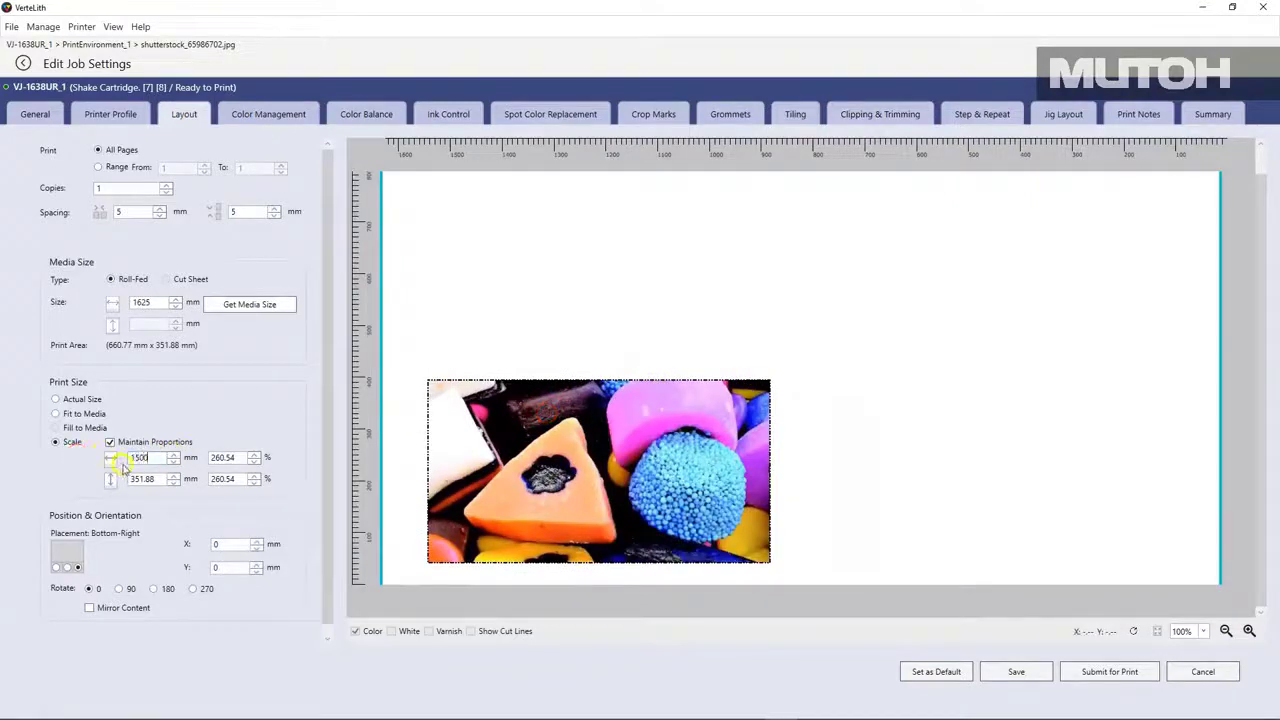
key(Return)
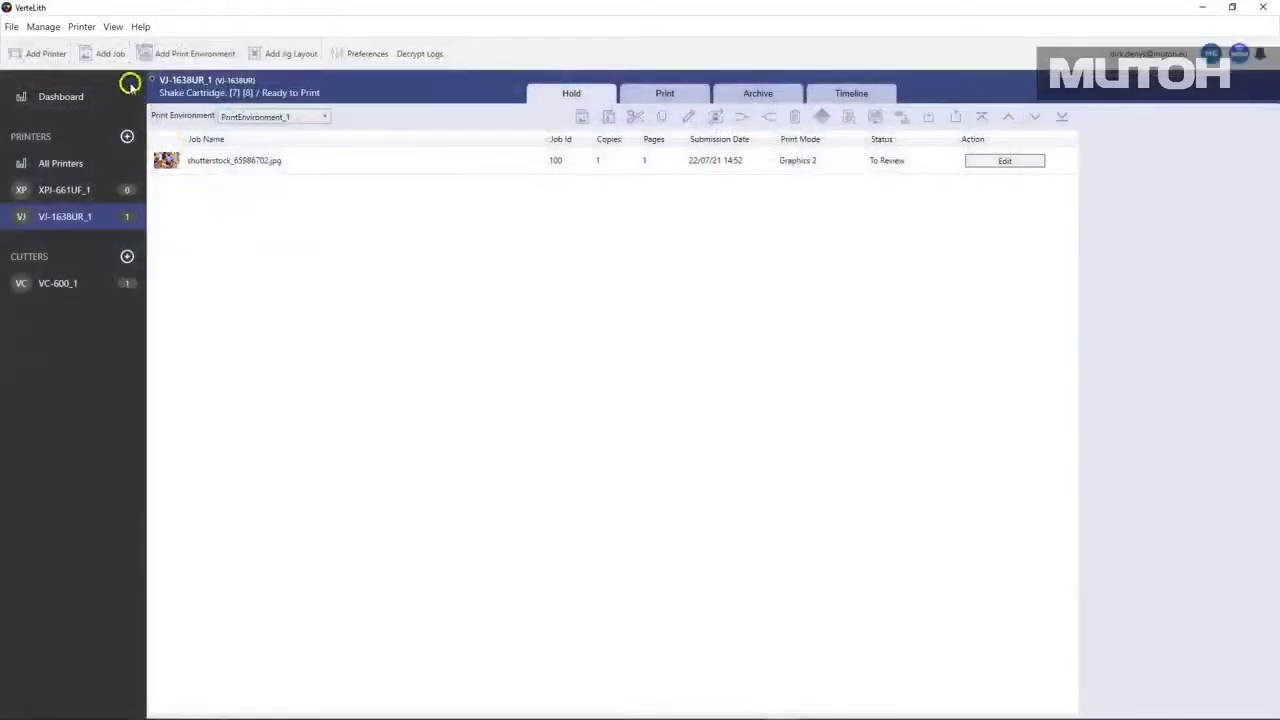
Add Gummy Bears Seamless.jpg as job 102 (889 × 889 mm) and select its row.
click(110, 57)
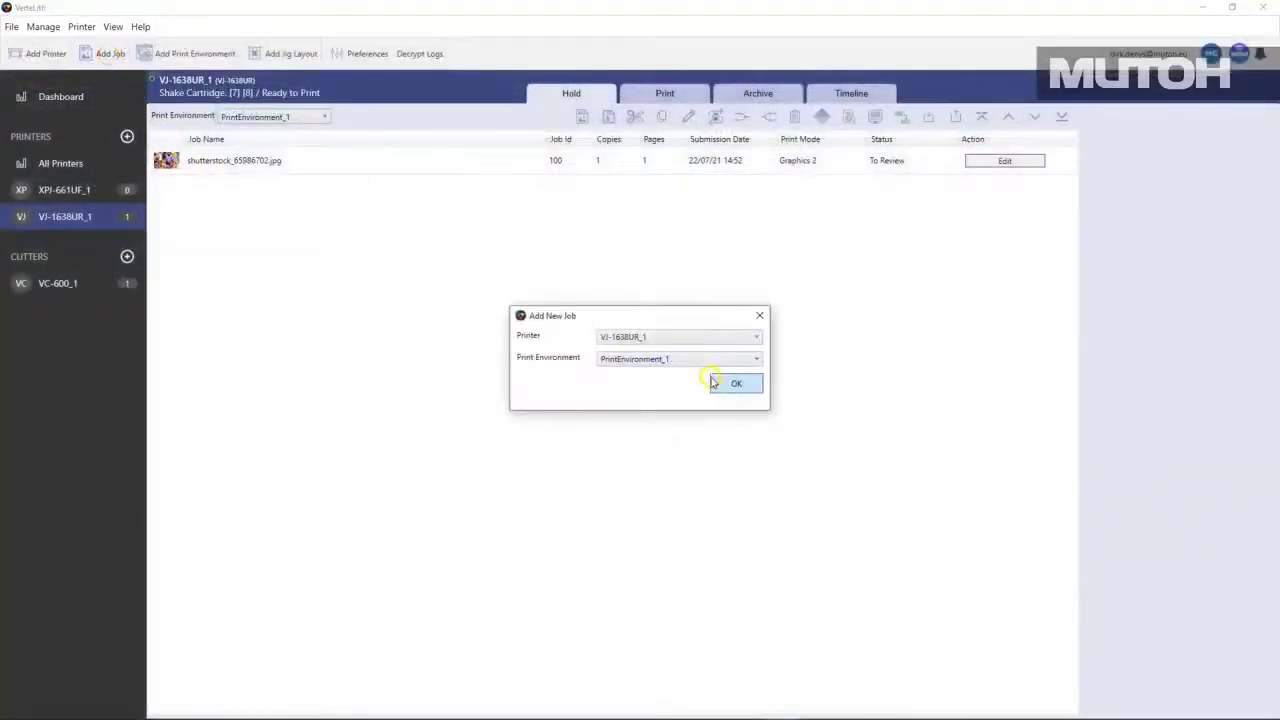
click(712, 380)
click(526, 230)
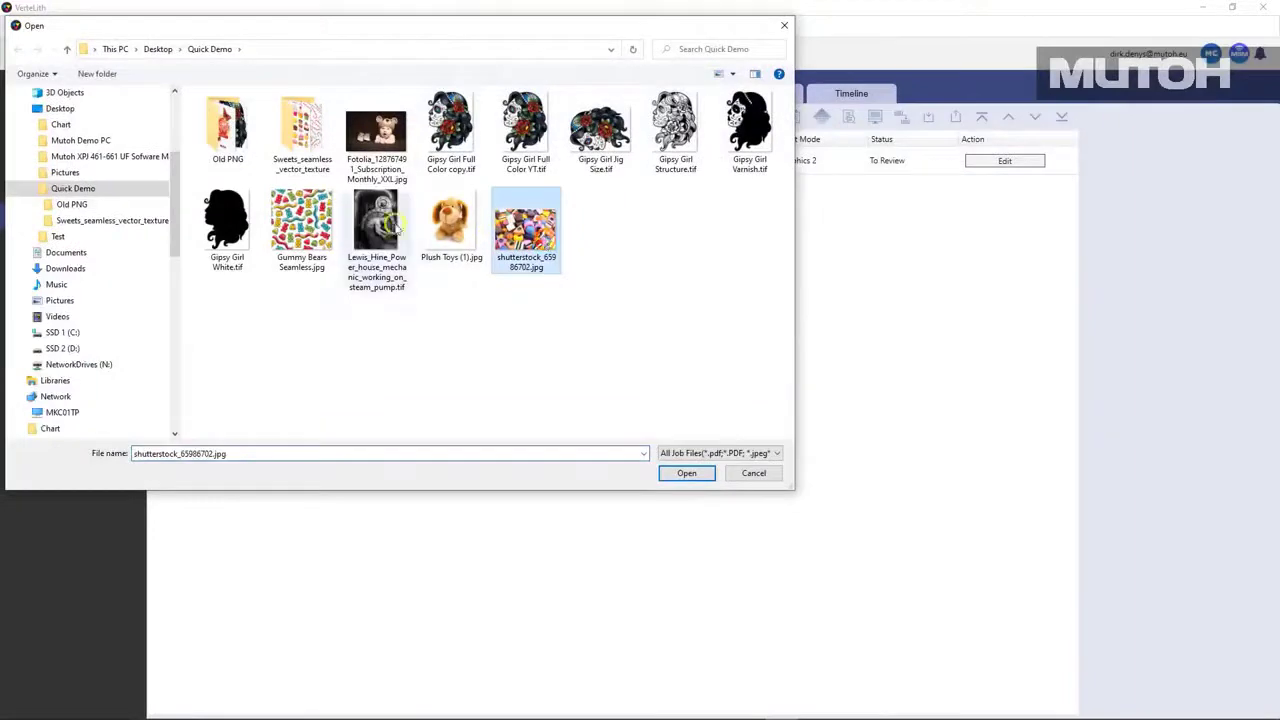
click(328, 228)
click(670, 473)
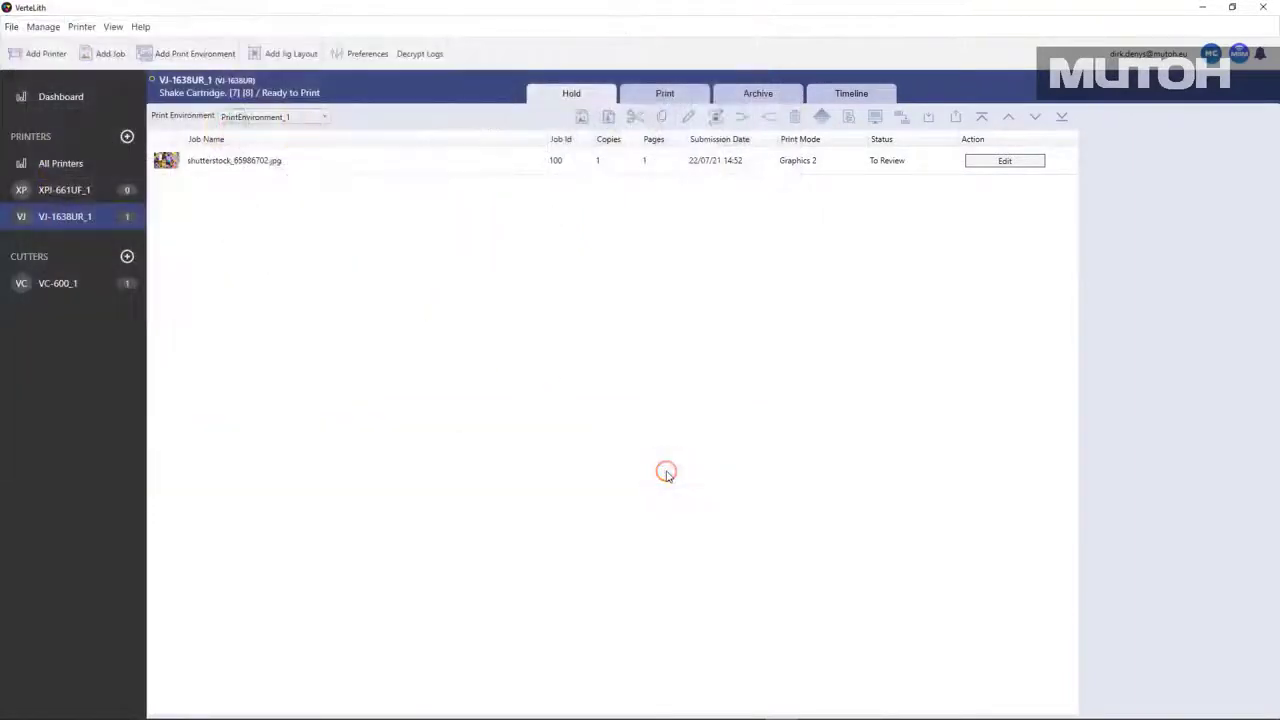
click(265, 193)
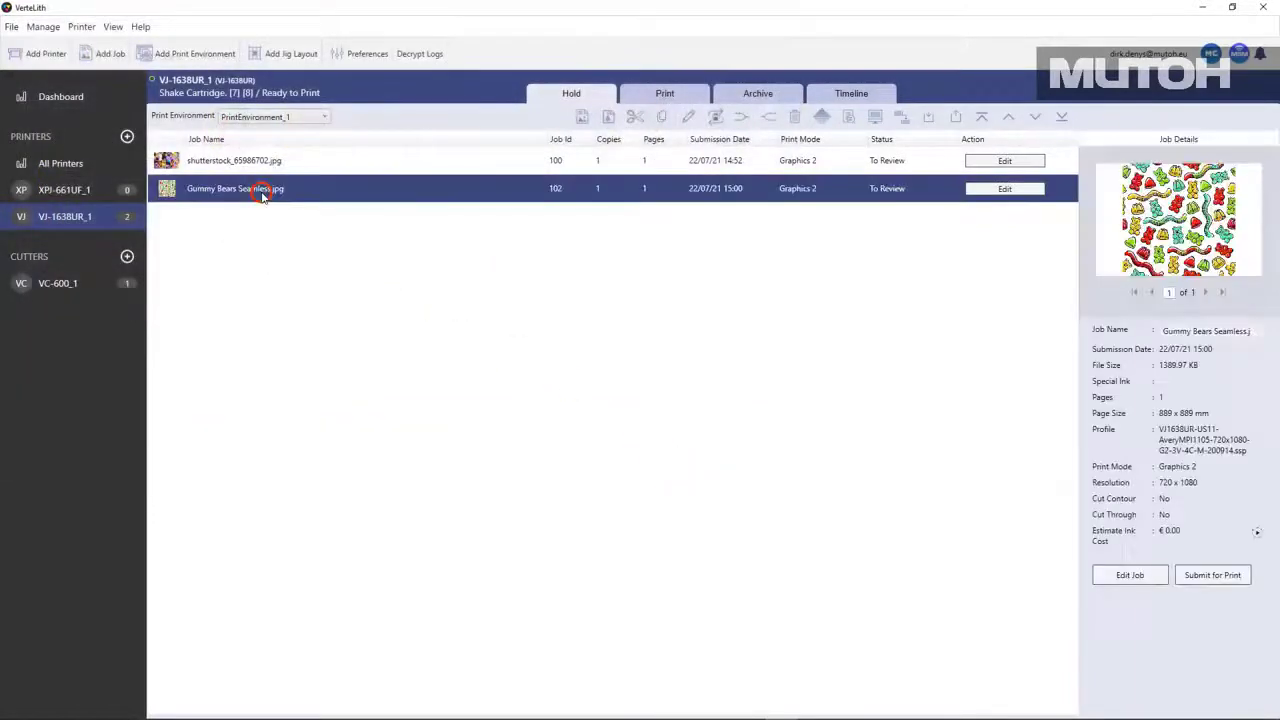
Set the gummy-bears tile width to 200 mm, scaling it proportionally to 200 × 200 mm (22.5%).
click(984, 197)
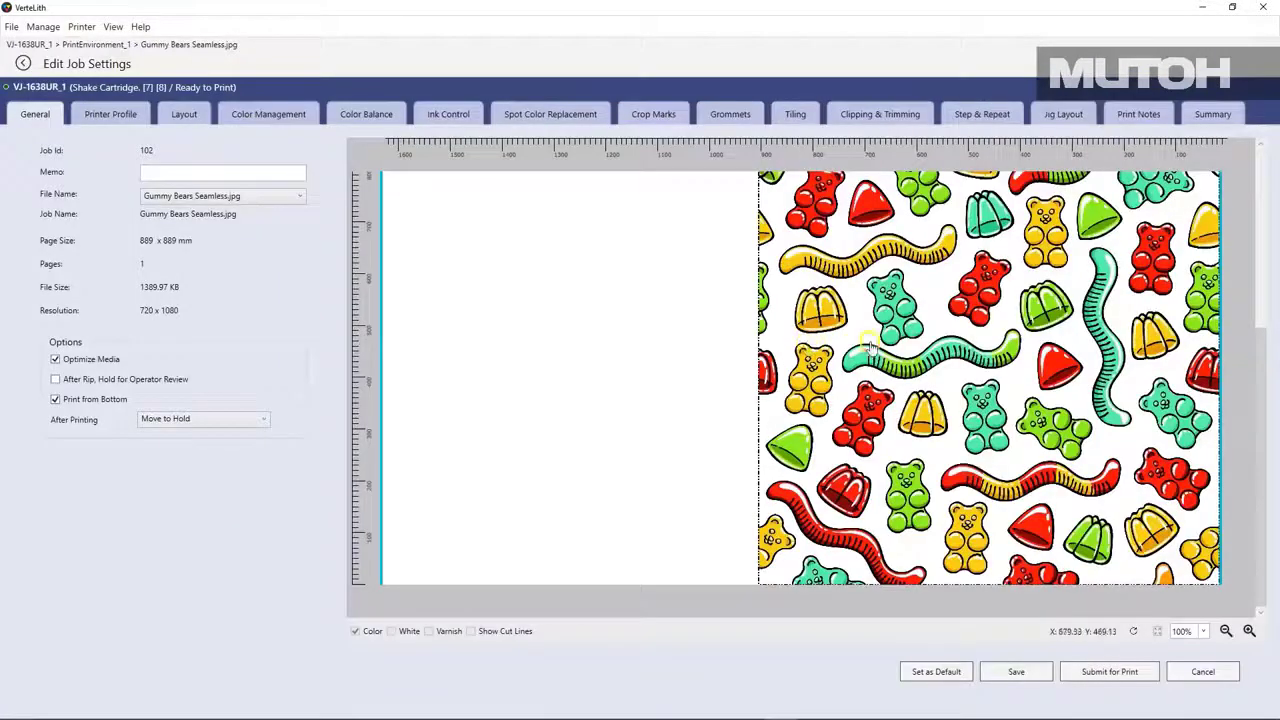
click(178, 116)
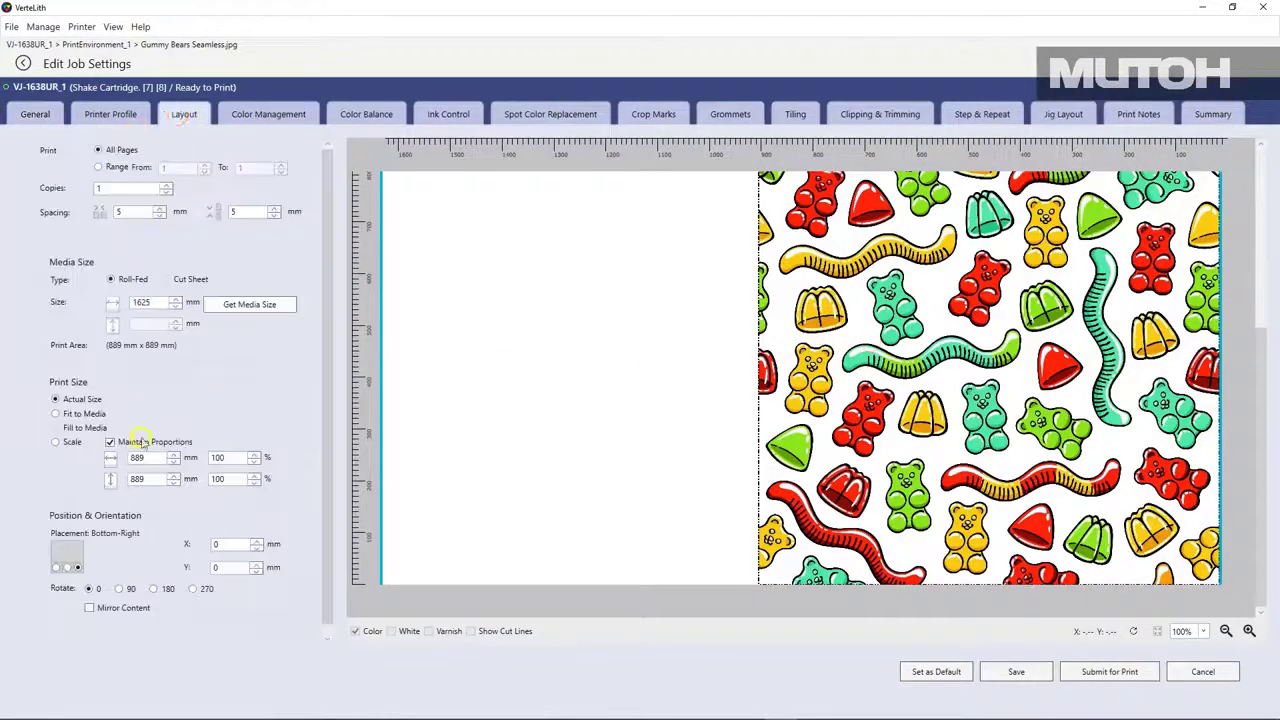
double_click(120, 458)
click(142, 479)
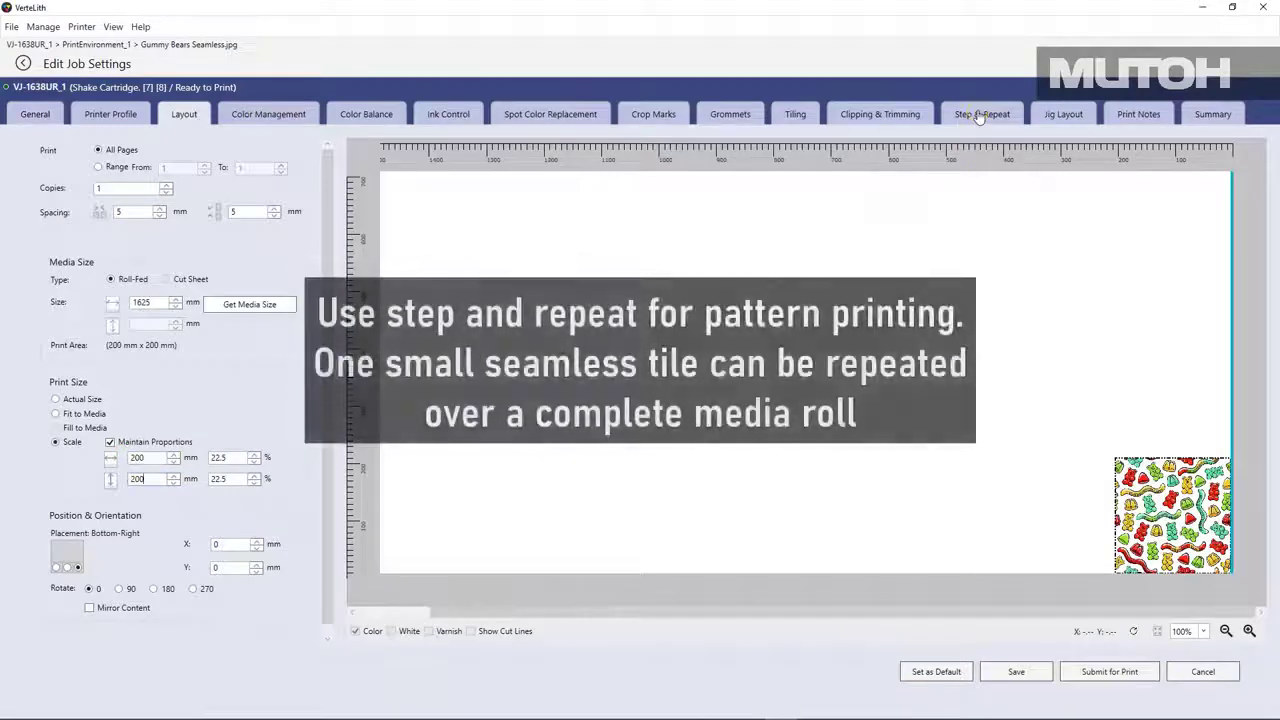
Enable step and repeat, with whole tiles only and grids shown in preview, at a 300 mm tile width.
click(979, 116)
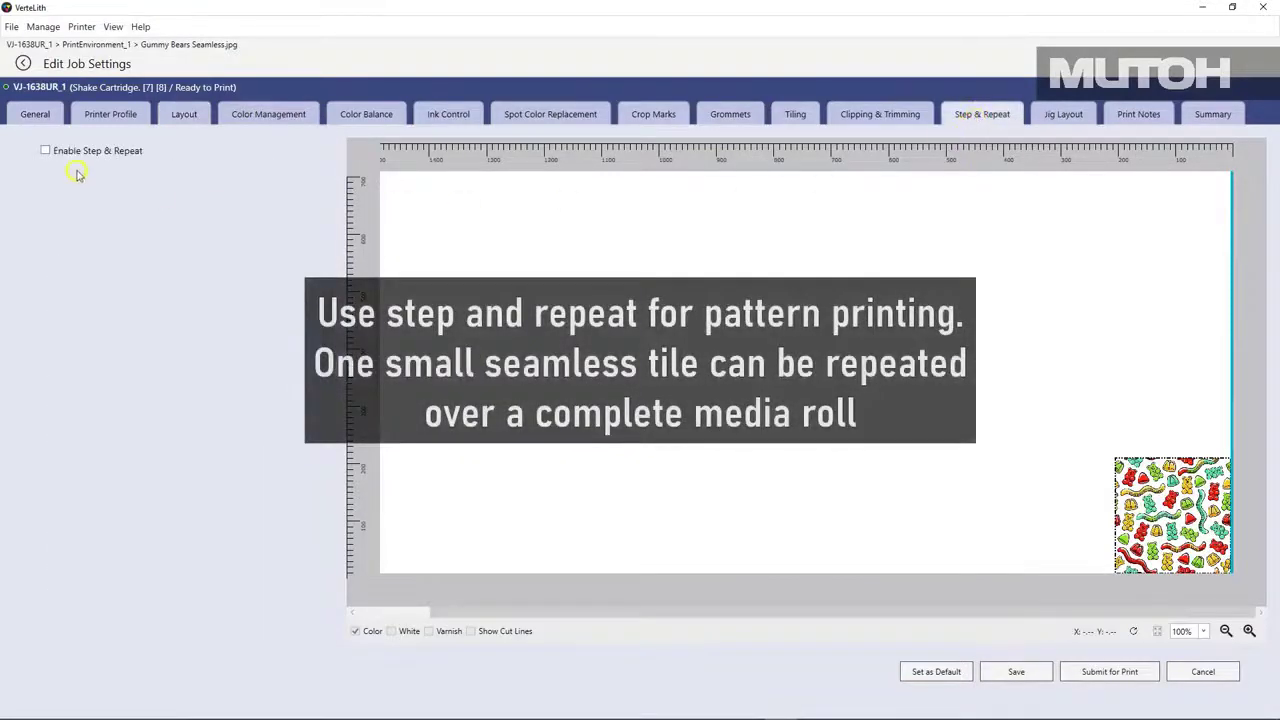
click(46, 151)
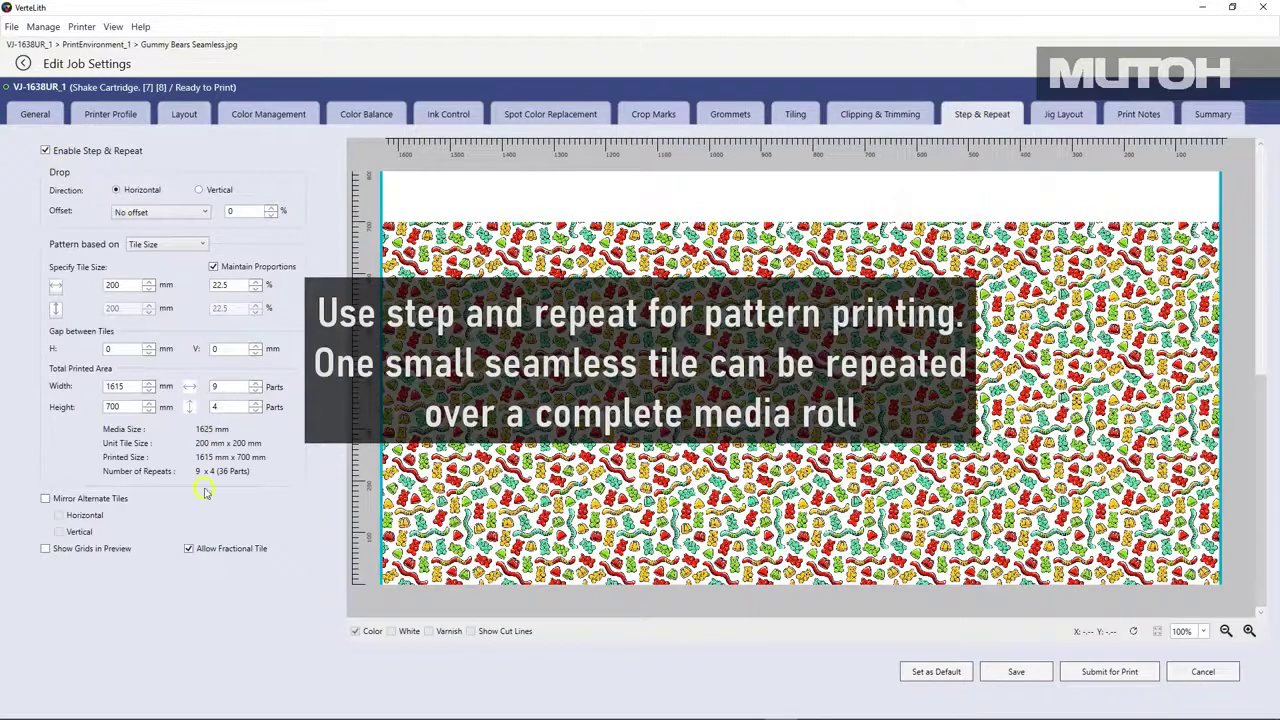
click(189, 552)
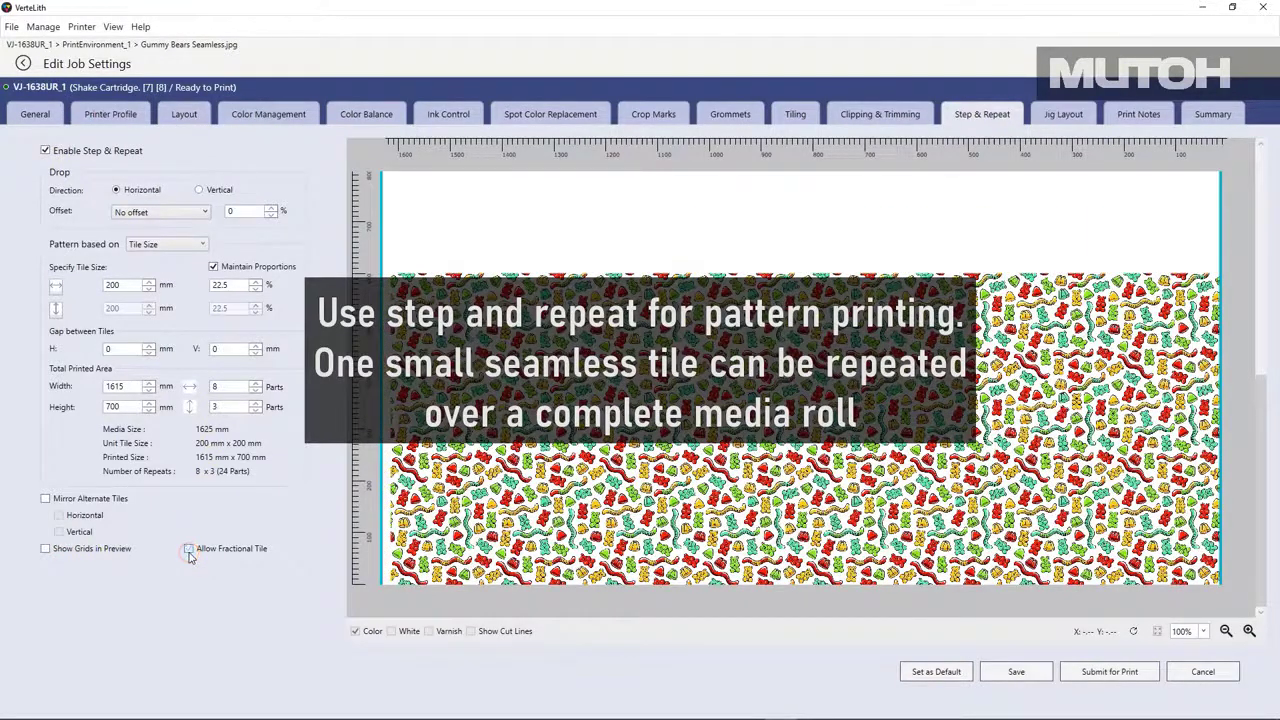
click(45, 549)
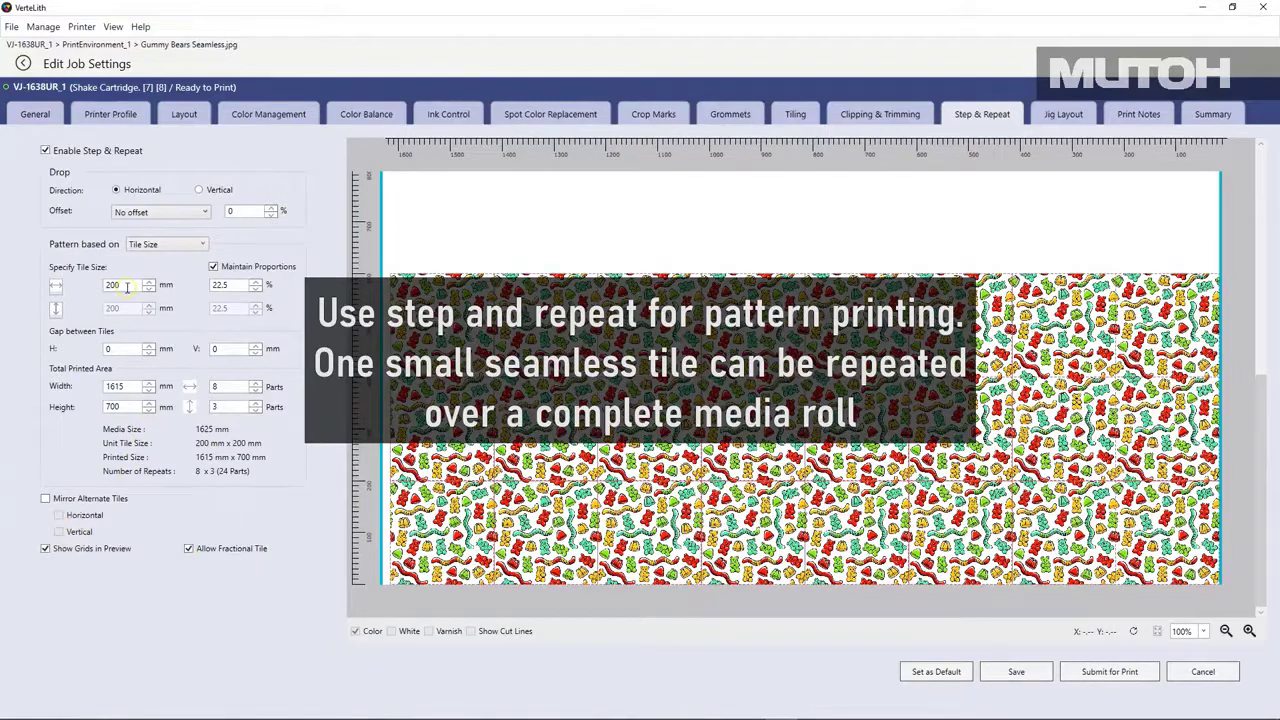
drag(100, 286, 130, 288)
text(3)
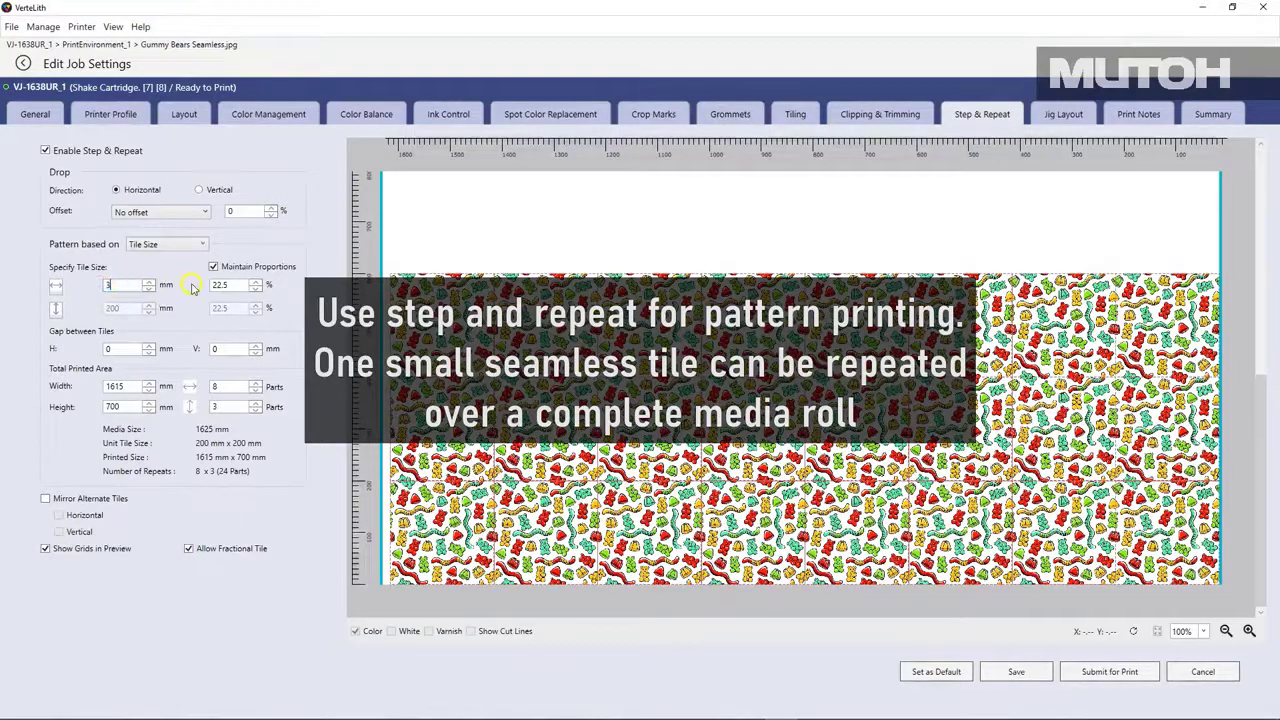
text(00)
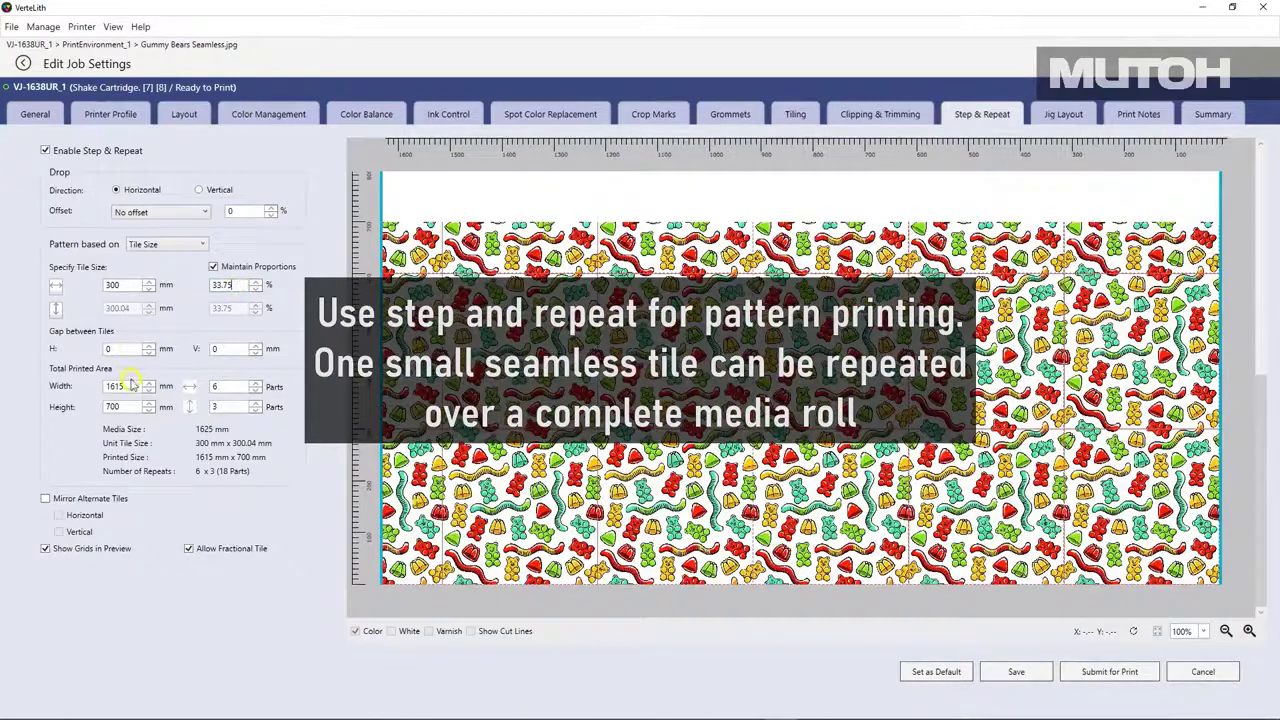
Offset alternate tile rows by one third and base the pattern on number of repeats.
click(174, 220)
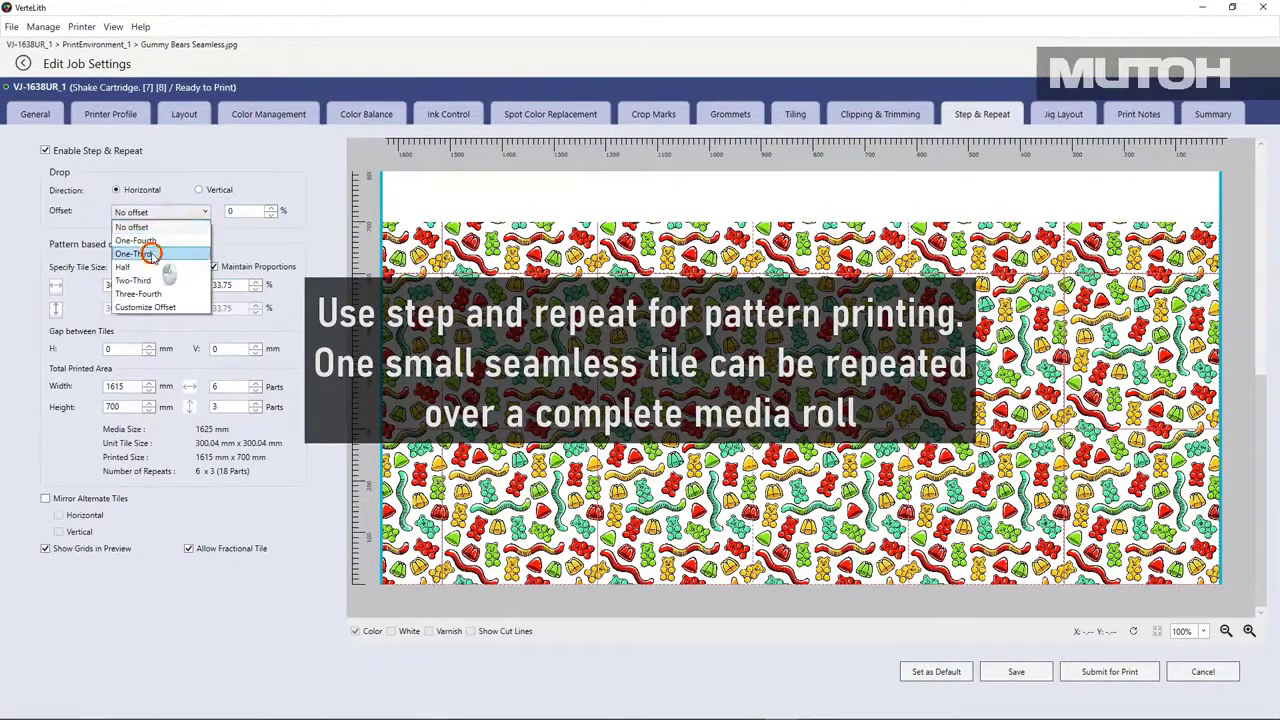
click(152, 256)
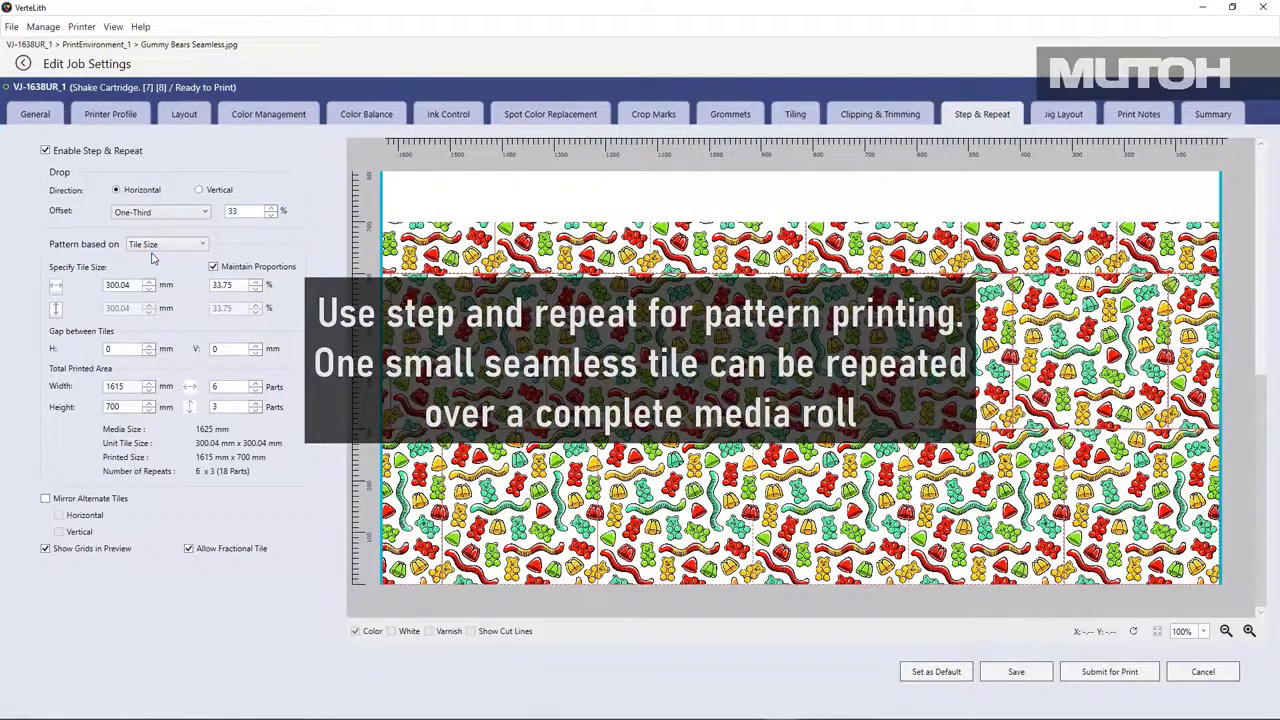
click(203, 244)
click(176, 272)
Raise vertical repeats to 4 for a 10 × 4 pattern at 175 mm, then show Print Notes.
click(155, 281)
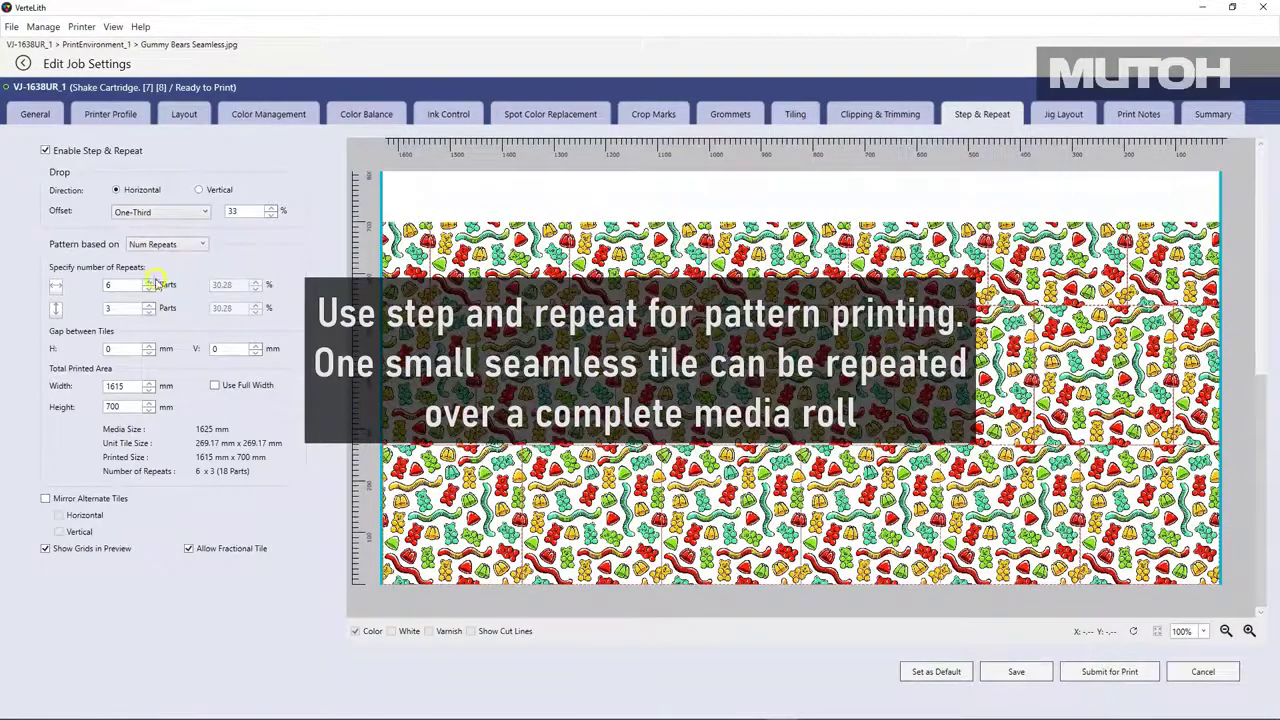
click(148, 304)
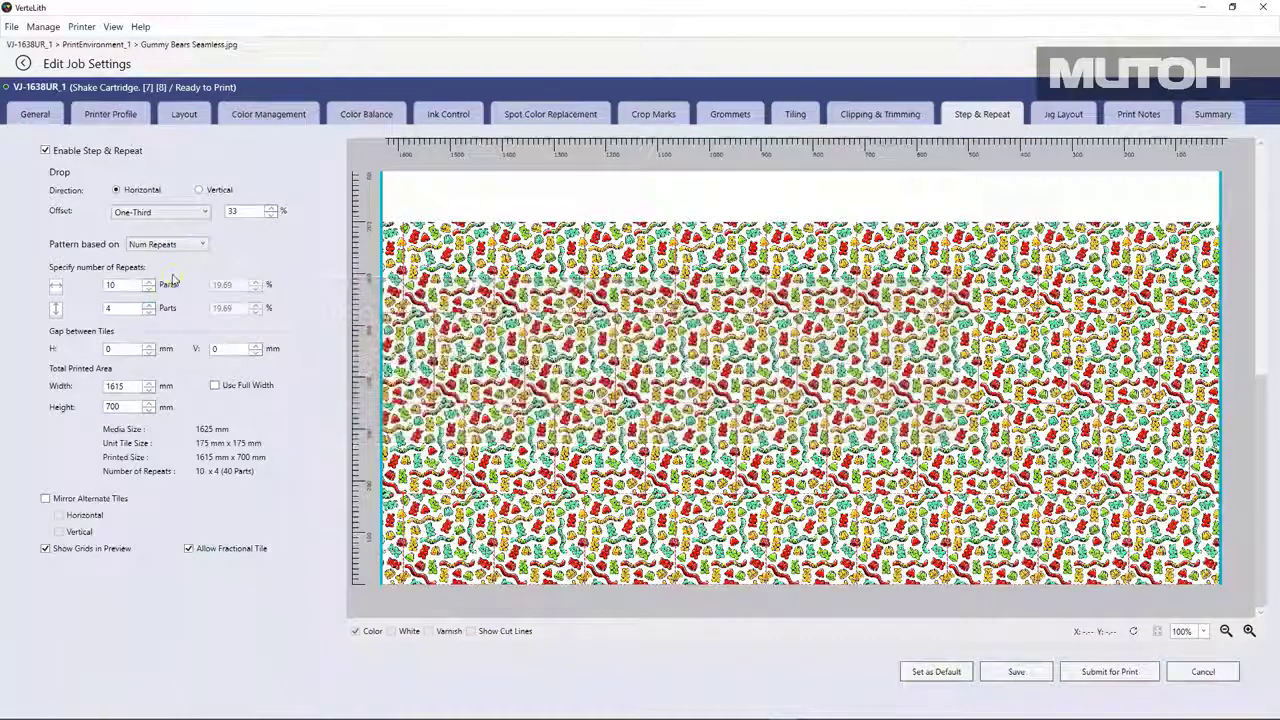
click(183, 270)
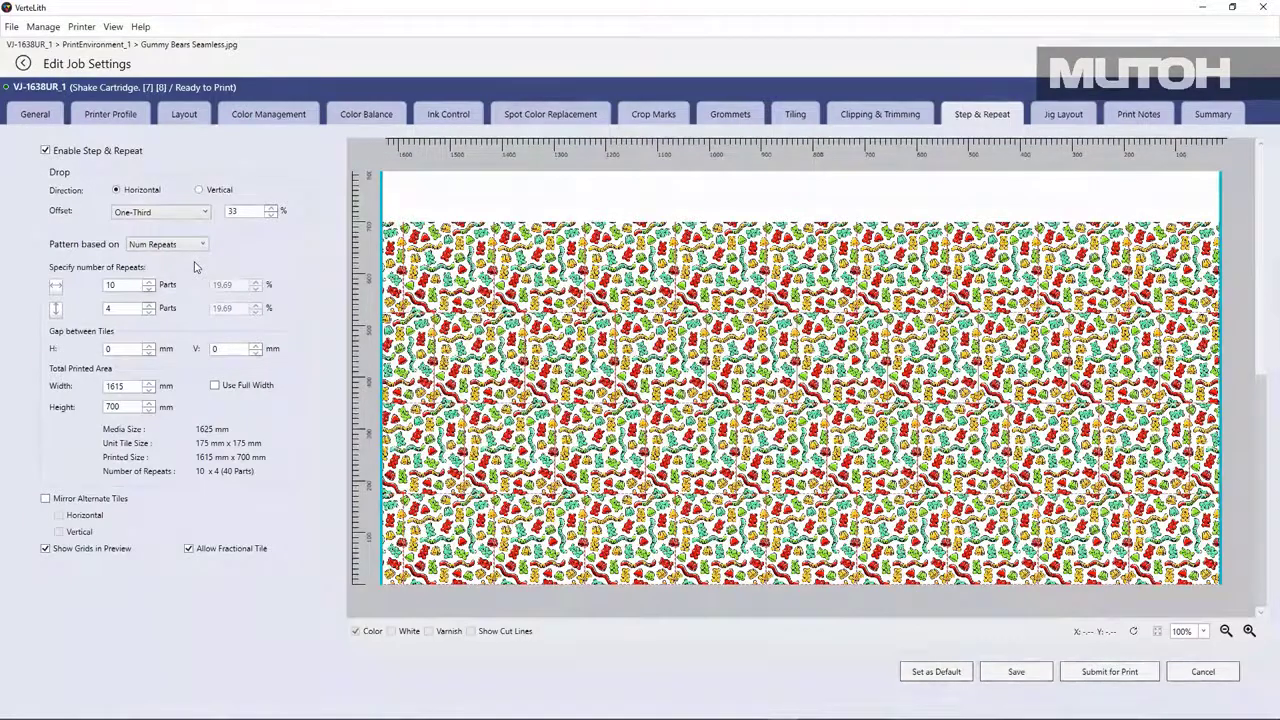
click(1129, 120)
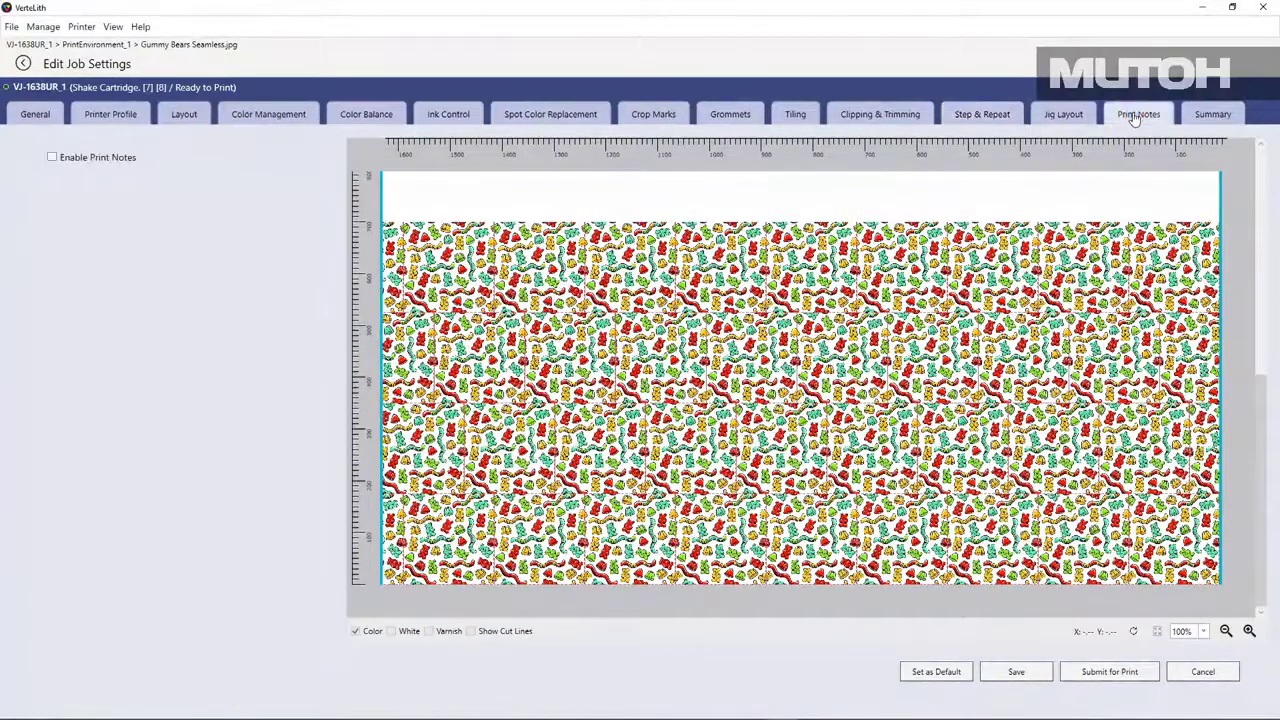
Find print notes blocked by Step & Repeat, then open shutterstock_65986702.jpg's Print Notes settings.
click(53, 159)
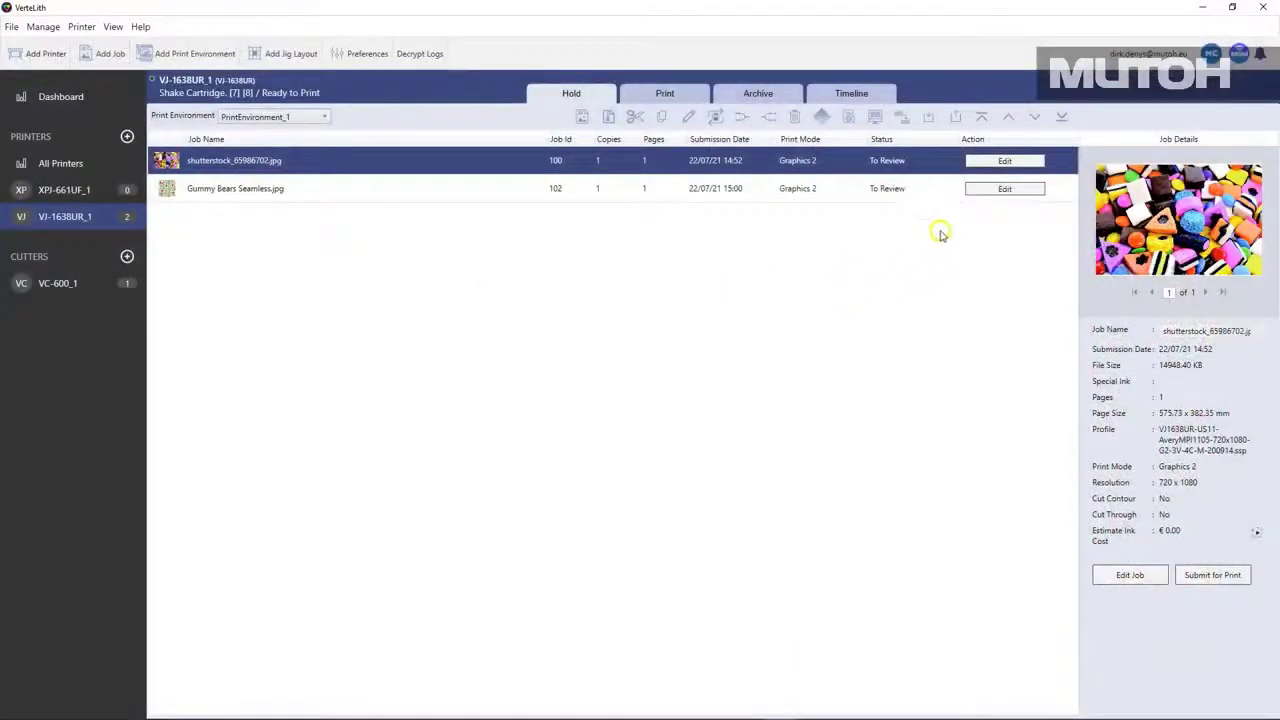
click(1003, 161)
click(1120, 114)
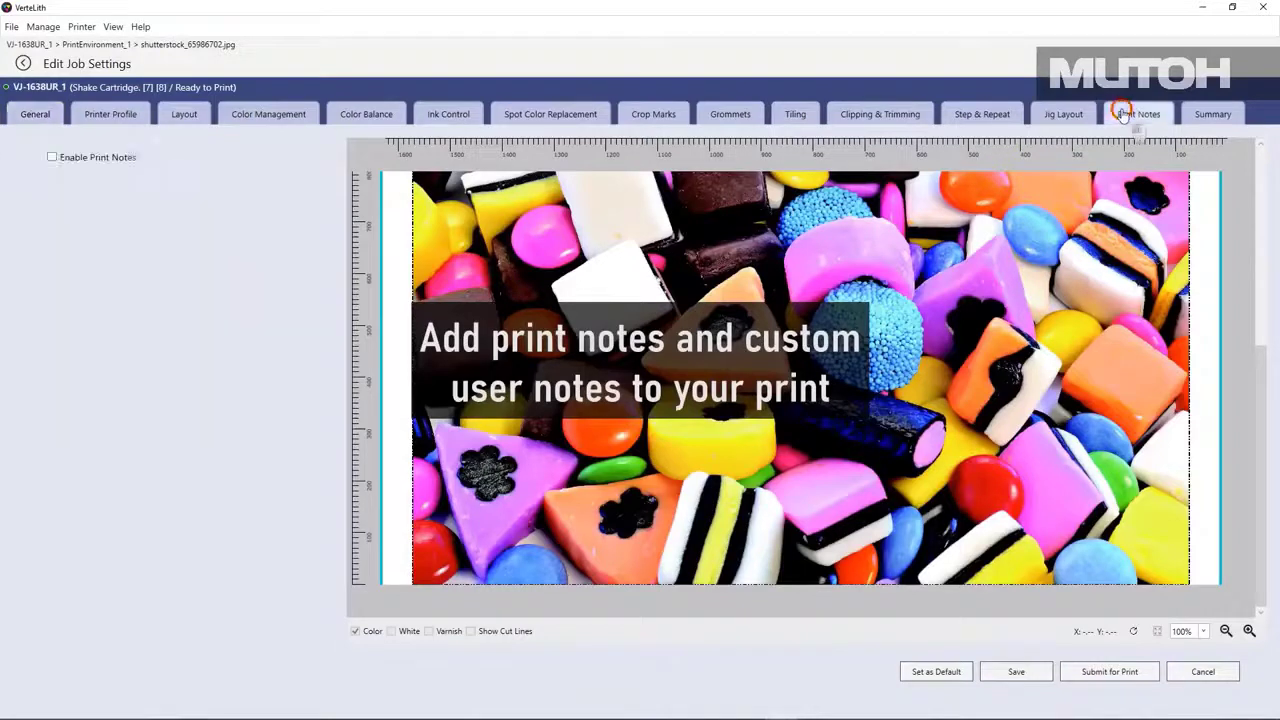
Enable print notes for the candy photo at font size 50 in black.
click(51, 158)
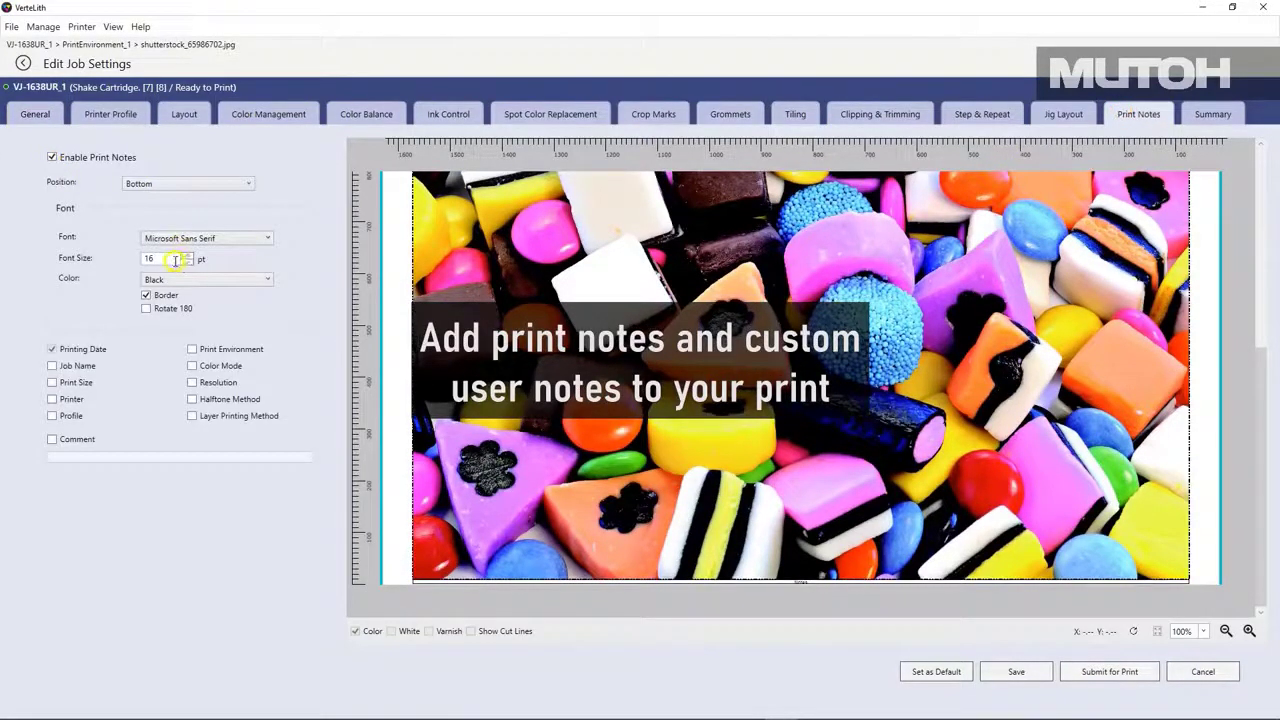
drag(175, 260, 101, 258)
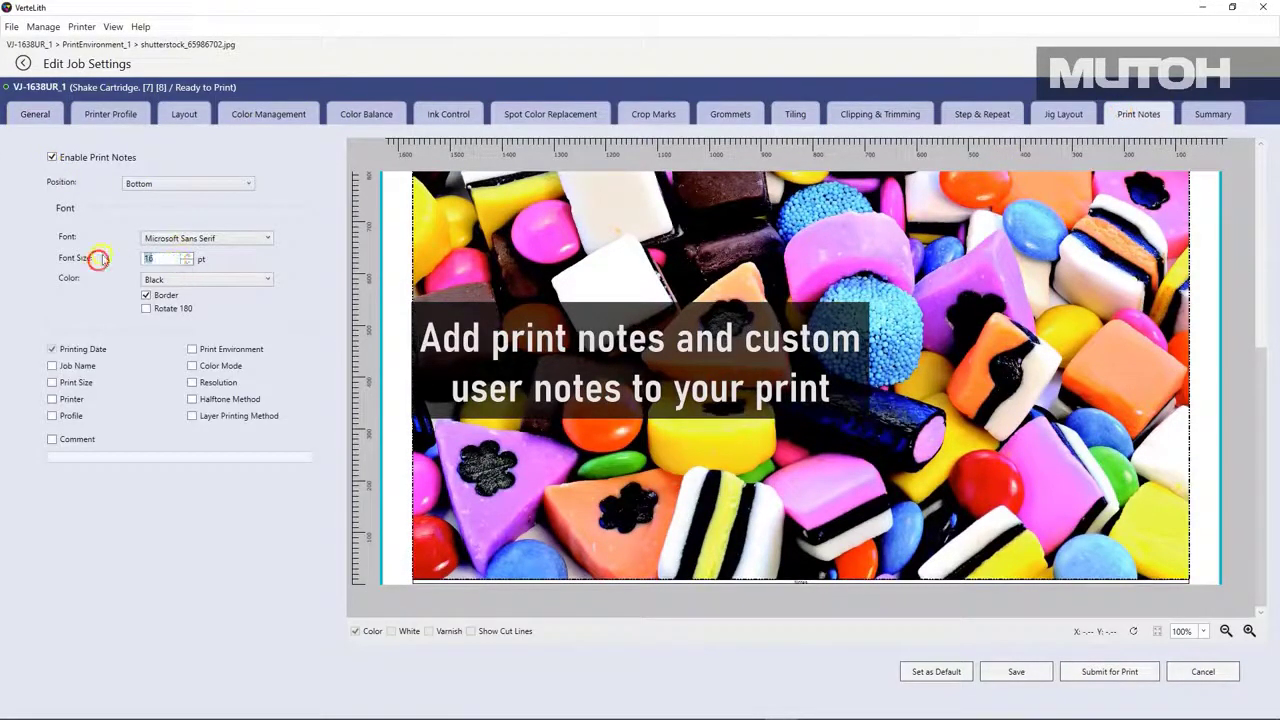
click(191, 279)
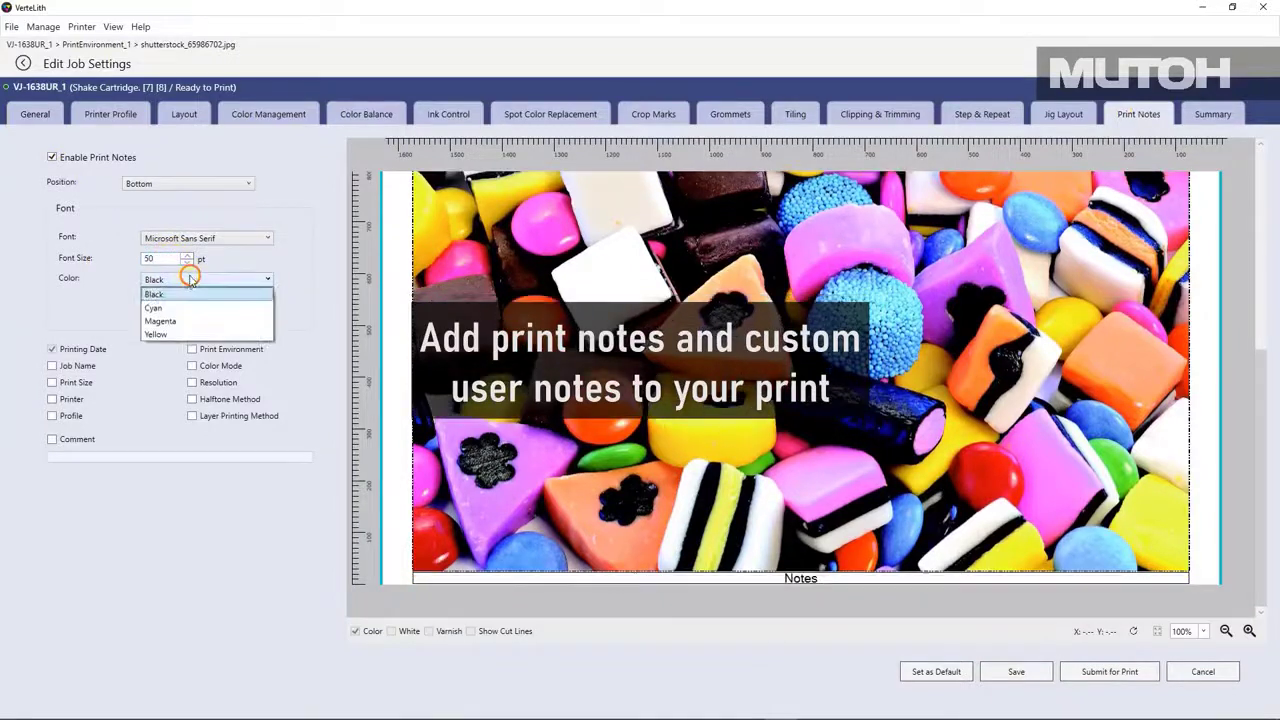
click(78, 367)
Include print size, job name and the comment 'Test Print' in the notes.
click(53, 383)
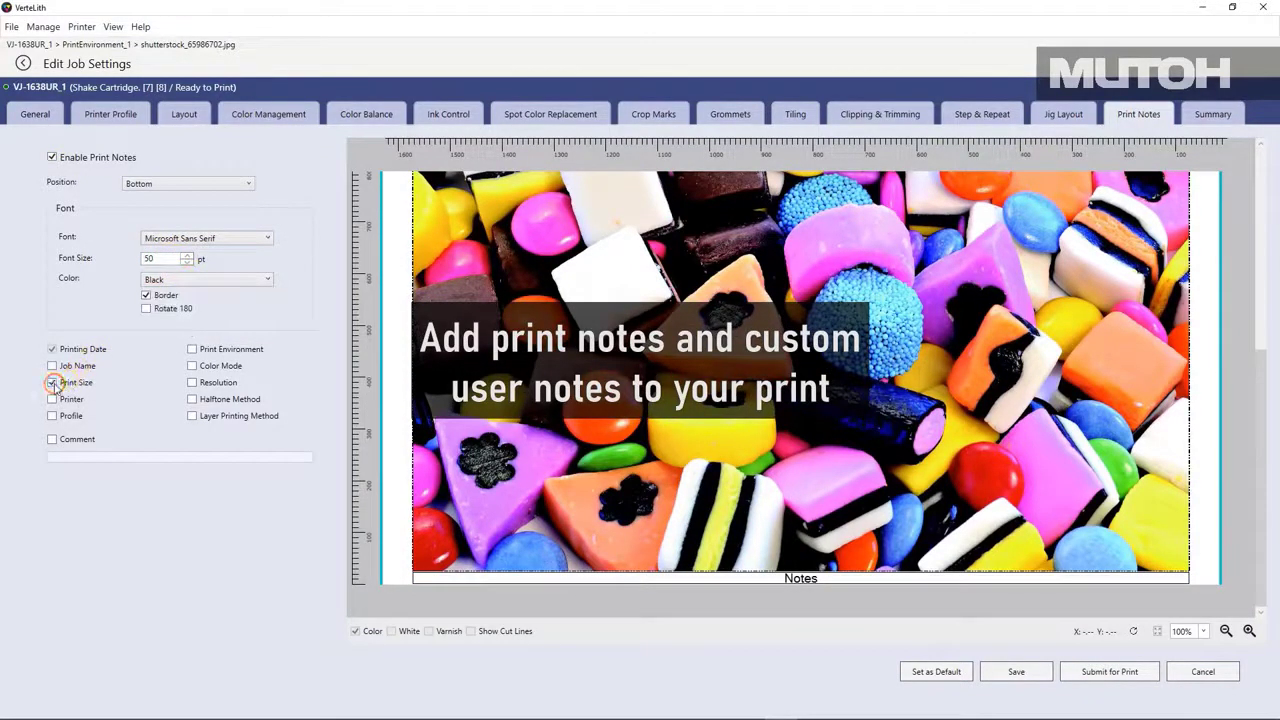
click(52, 366)
click(52, 440)
click(131, 457)
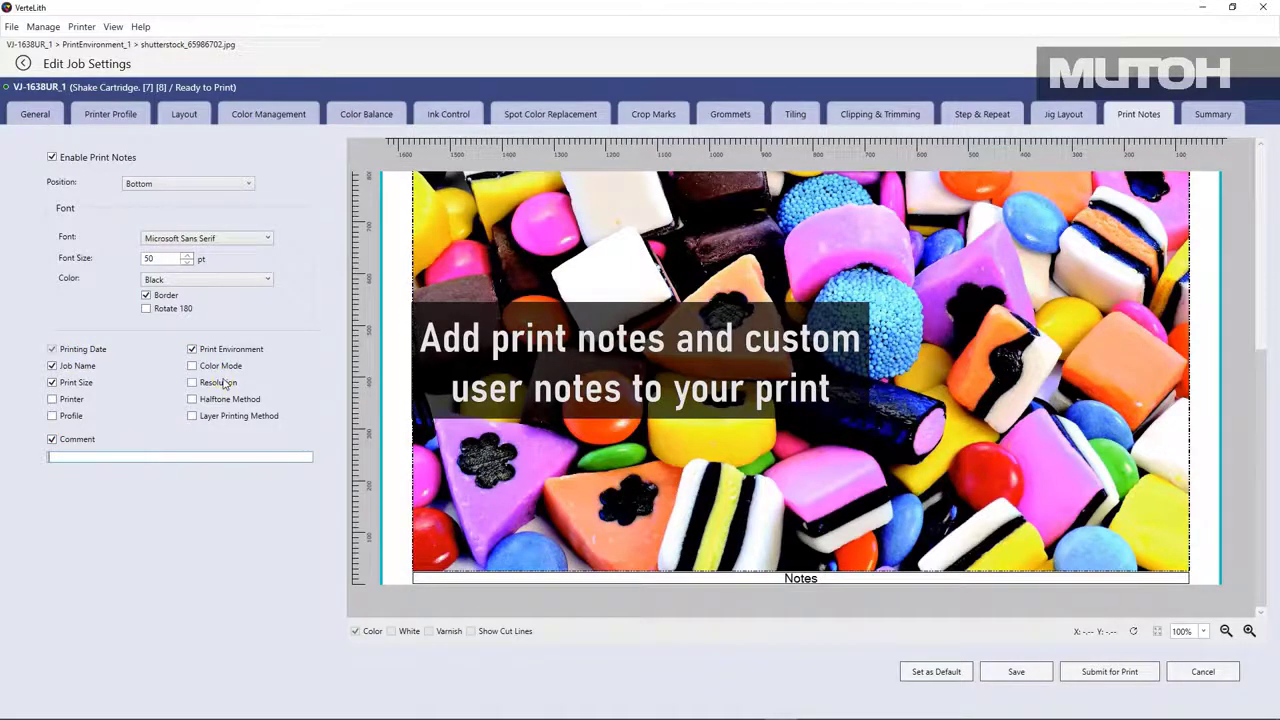
text(Test)
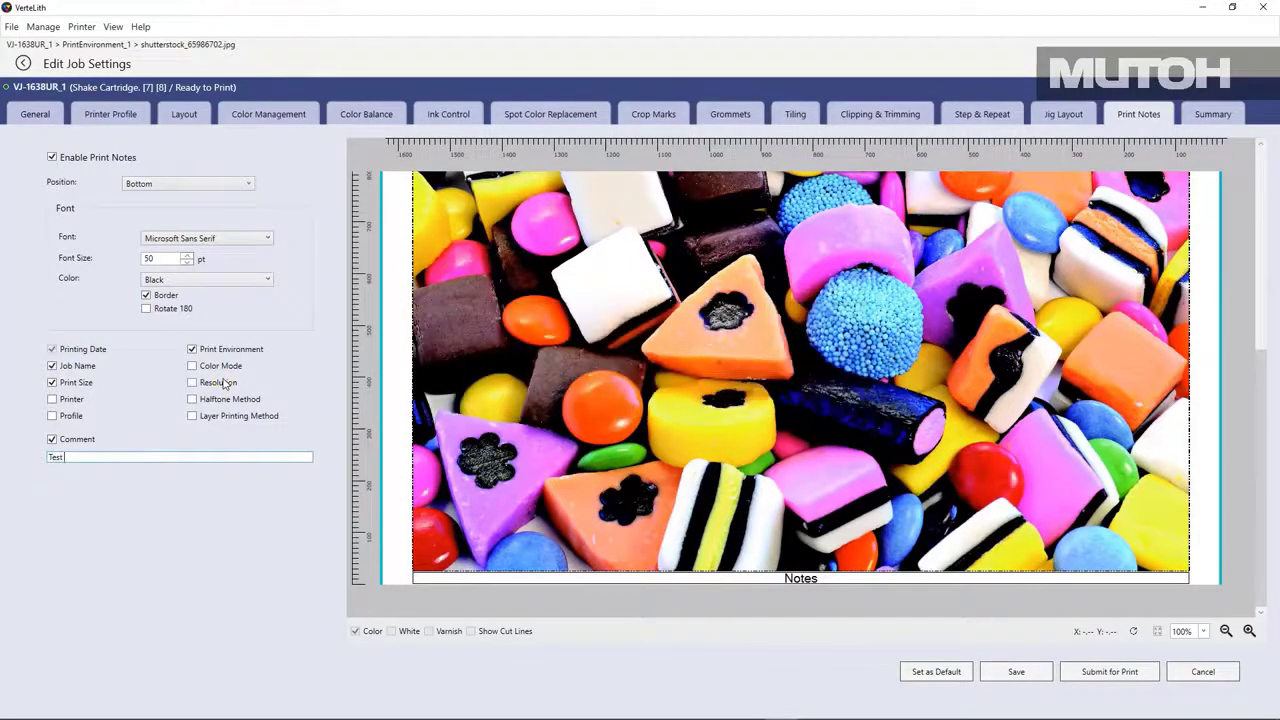
text( Print)
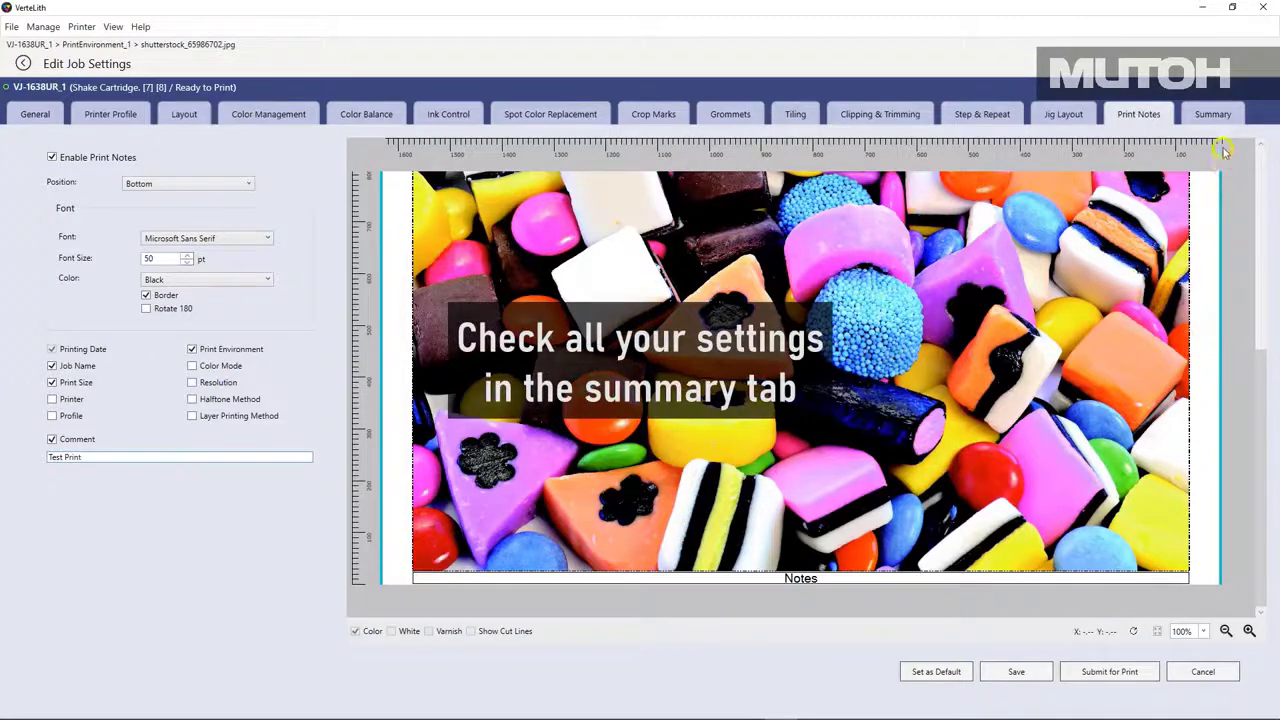
Check the candy job's settings summary and save it back to the VJ-1638UR_1 Hold queue.
click(1214, 115)
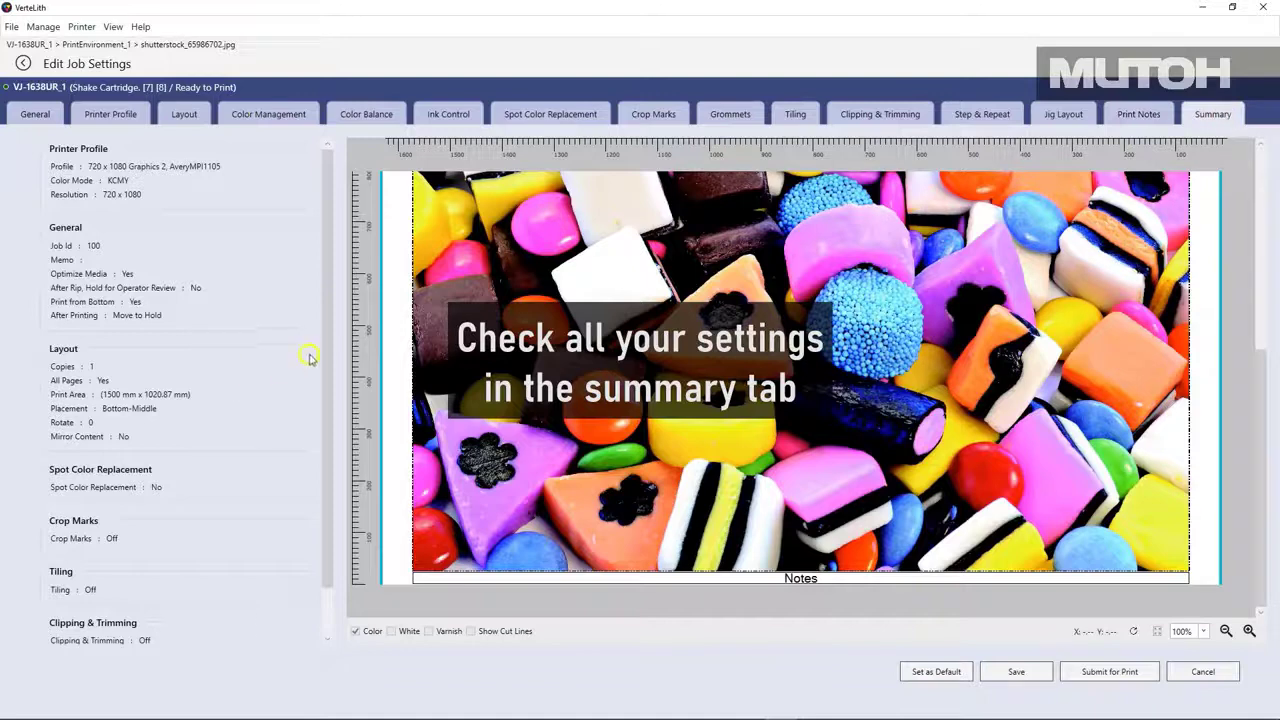
drag(323, 351, 326, 307)
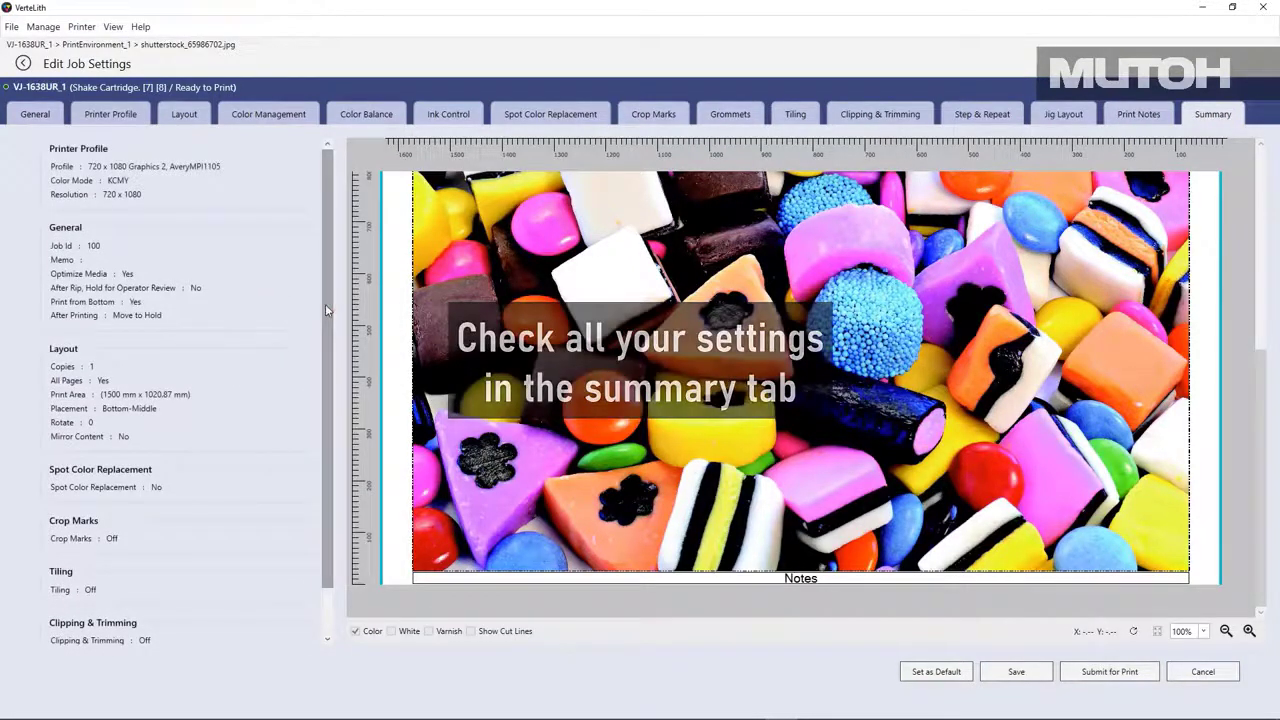
click(1012, 673)
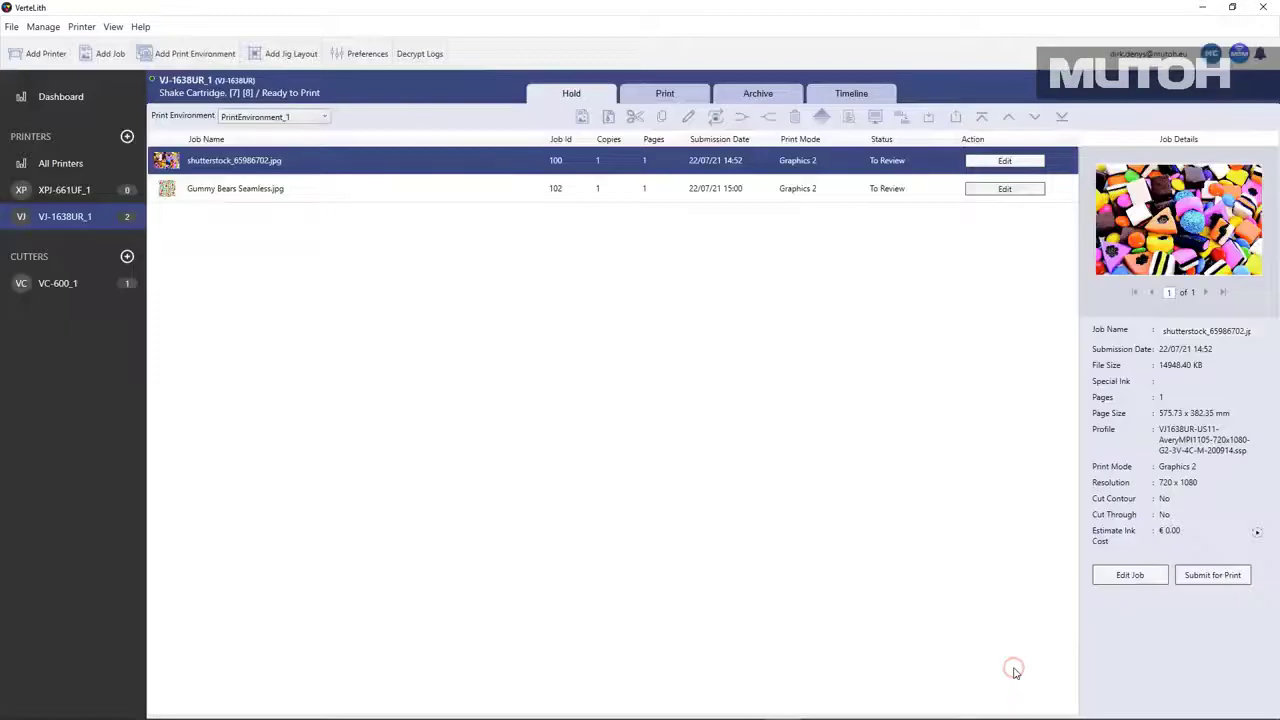